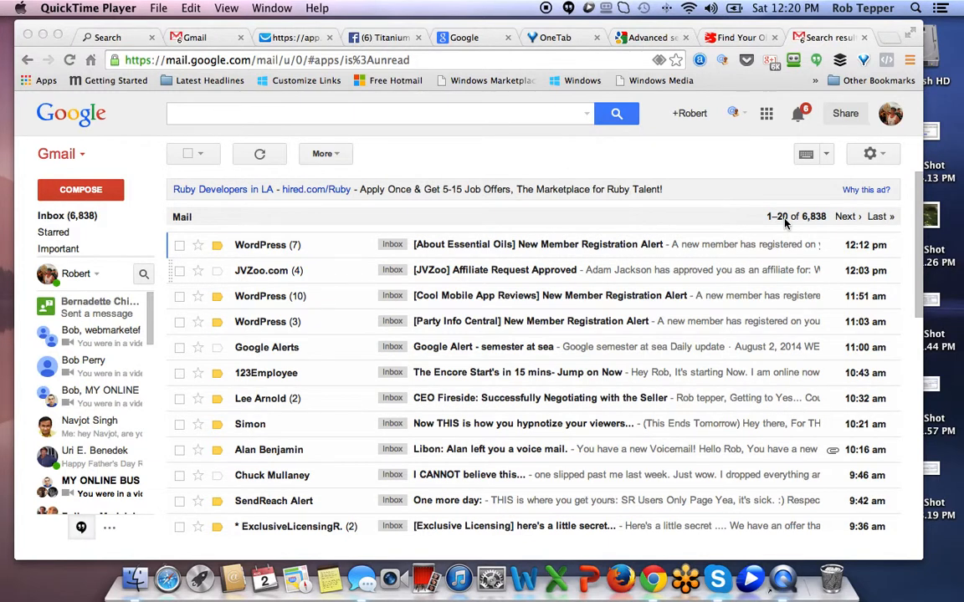
Step: Search the mailbox for all unread messages with the query is:unread
scroll(665, 212, "down", 1)
scroll(665, 213, "up", 1)
scroll(418, 327, "down", 5)
scroll(420, 326, "down", 5)
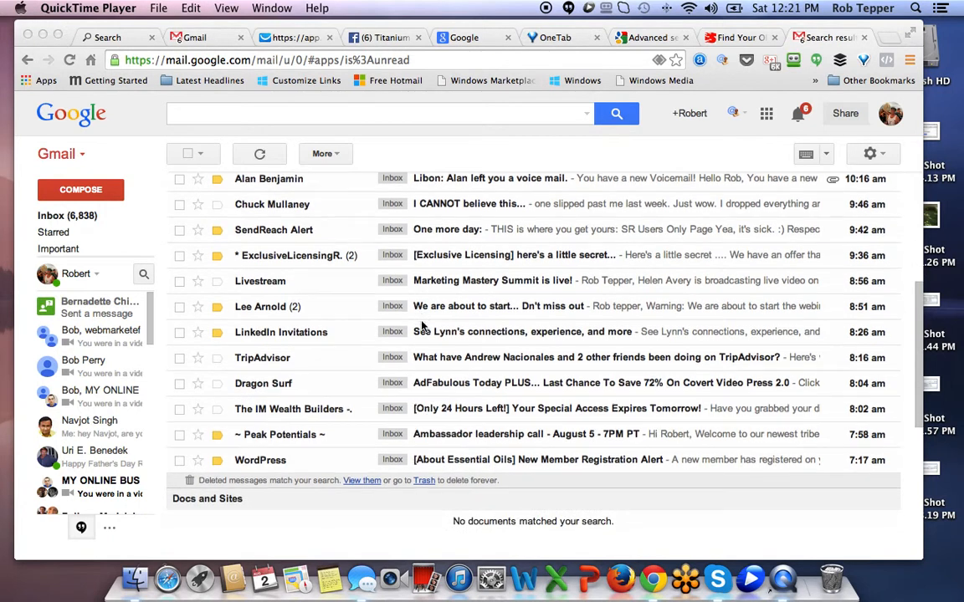
scroll(424, 326, "up", 8)
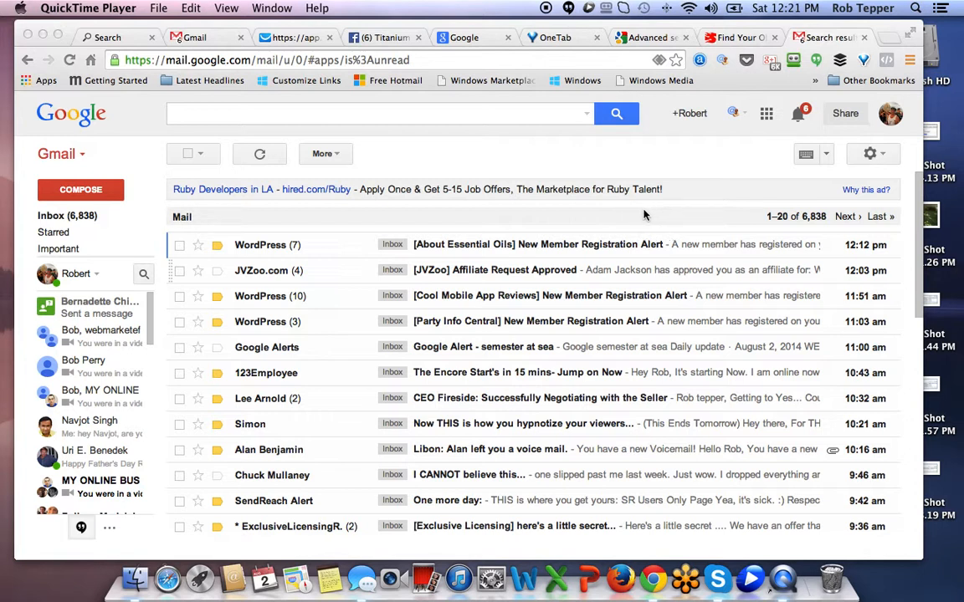
left_click(330, 119)
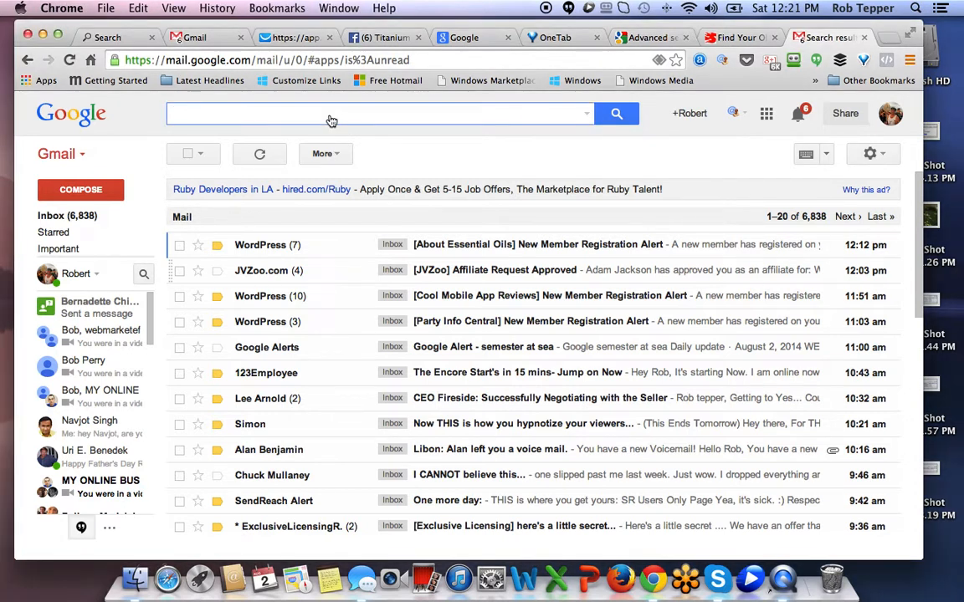
type("is:unread")
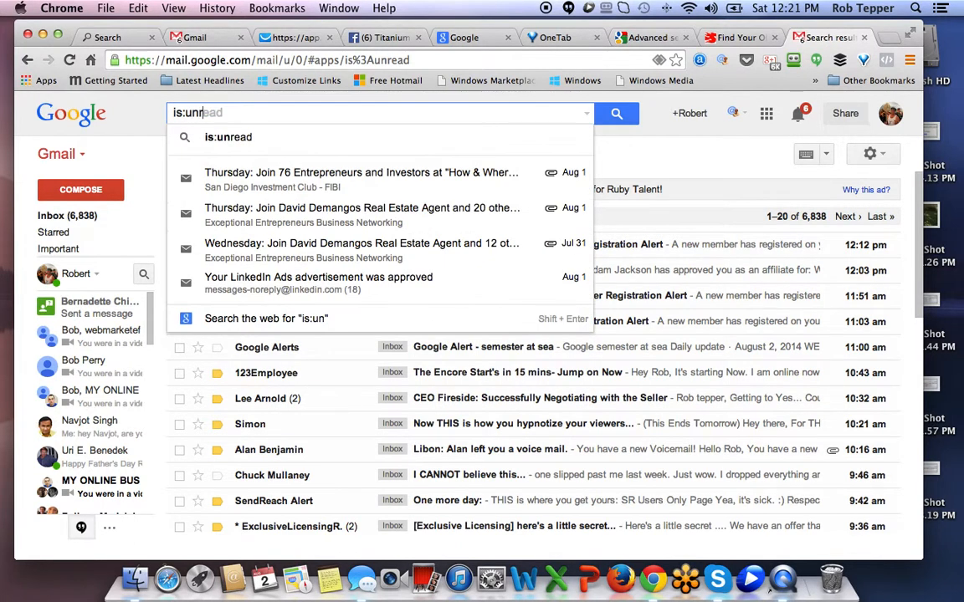
key("Return")
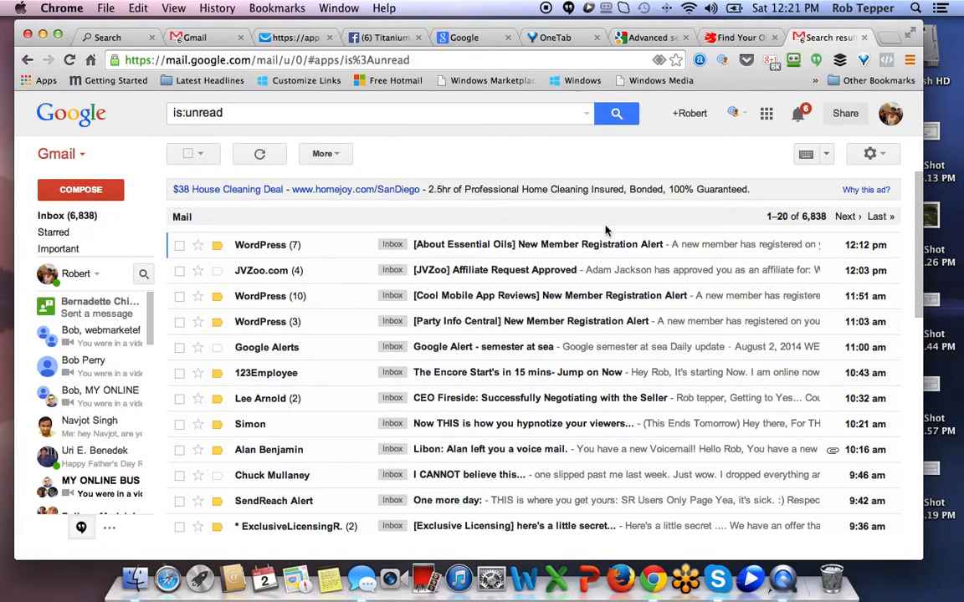
Step: Jump to the oldest unread search results and look through that page of conversations
scroll(608, 221, "down", 5)
scroll(609, 227, "up", 5)
left_click(826, 218)
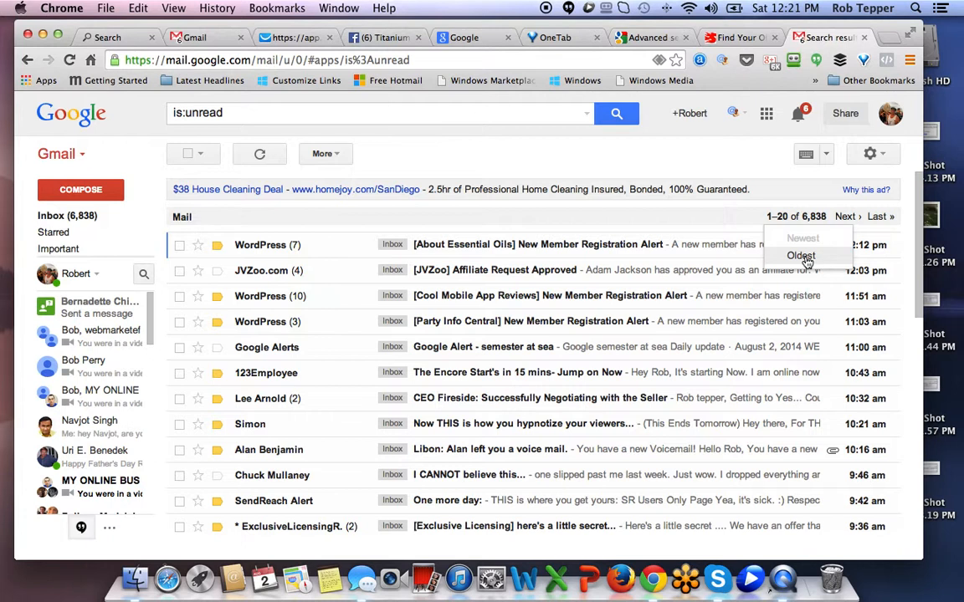
left_click(801, 257)
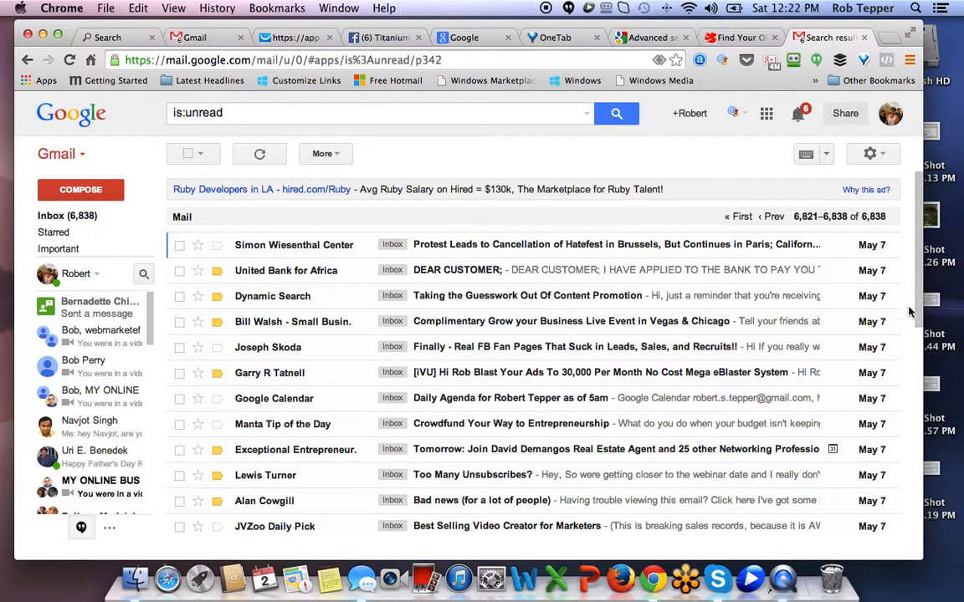
scroll(906, 340, "down", 10)
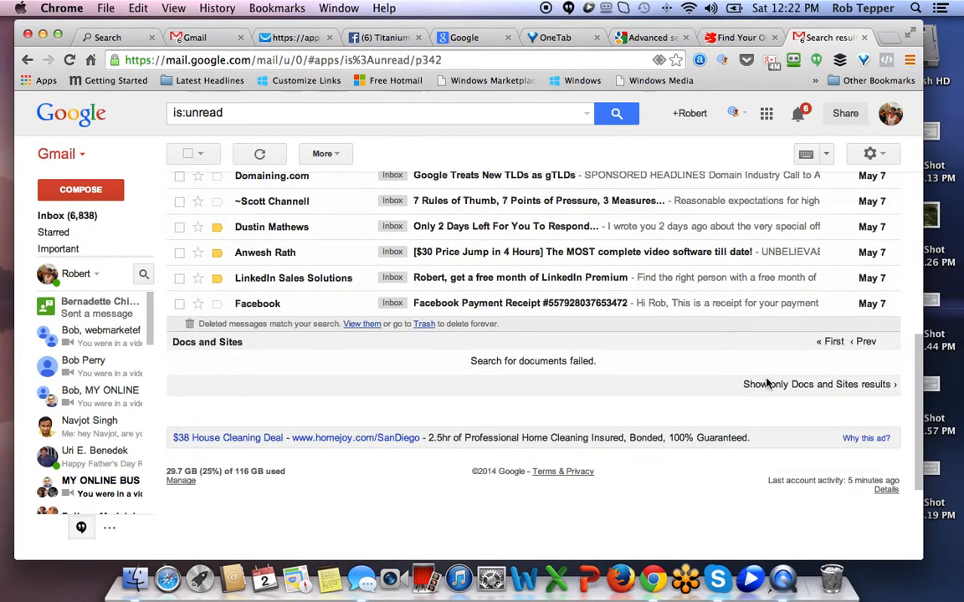
scroll(771, 383, "up", 10)
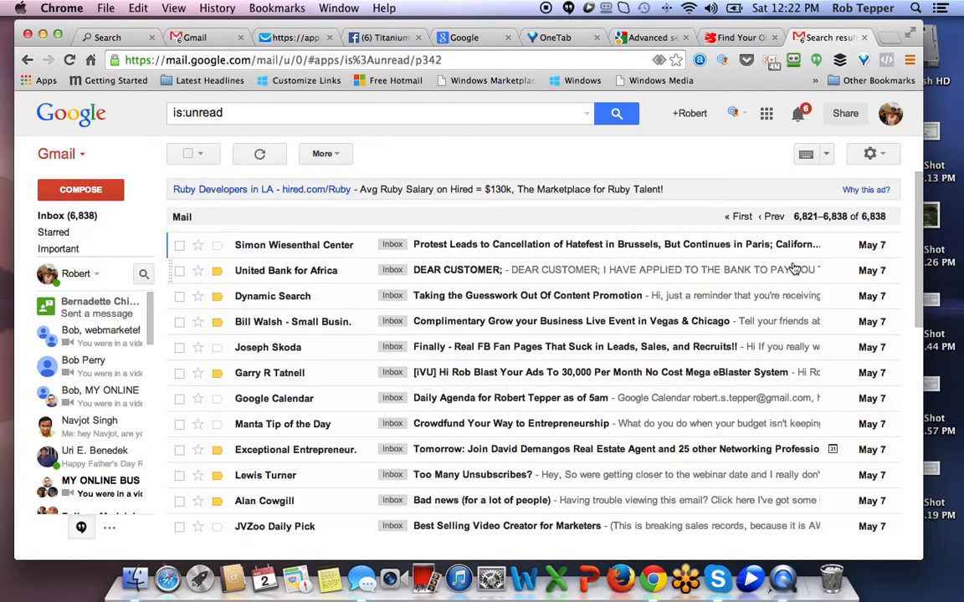
left_click(795, 219)
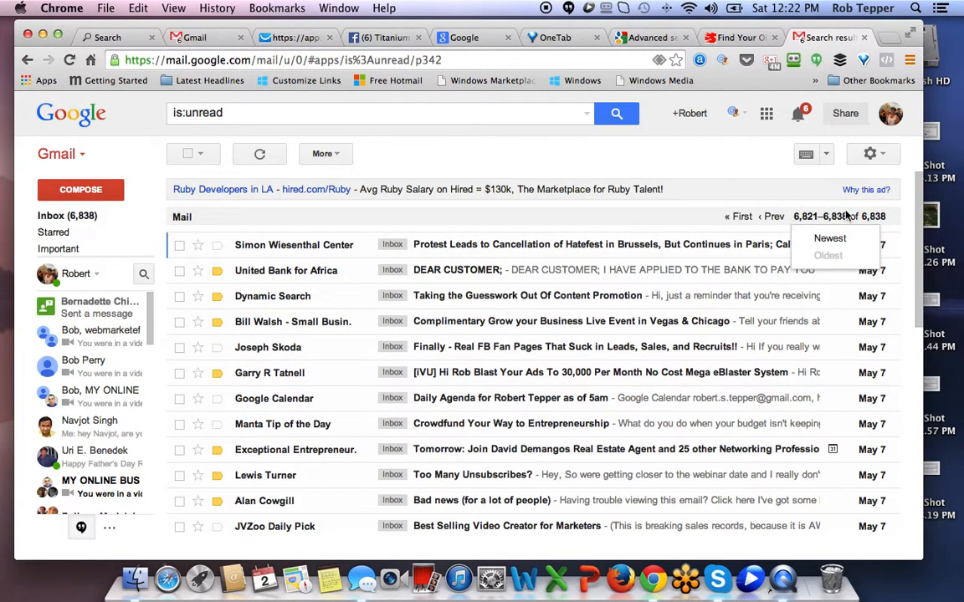
left_click(794, 186)
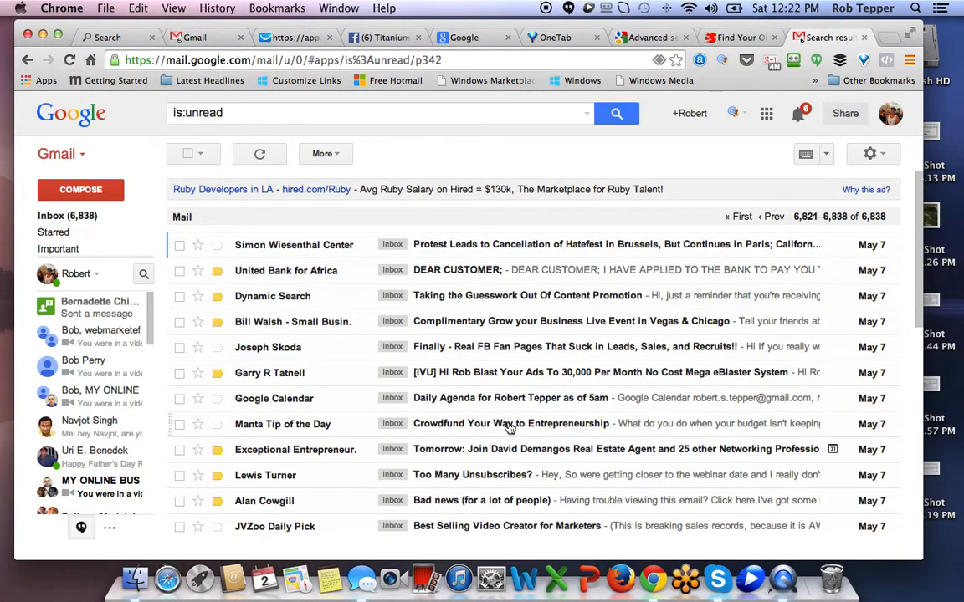
Step: Select all conversations on the oldest results page, review them and move them to the Trash
left_click(189, 155)
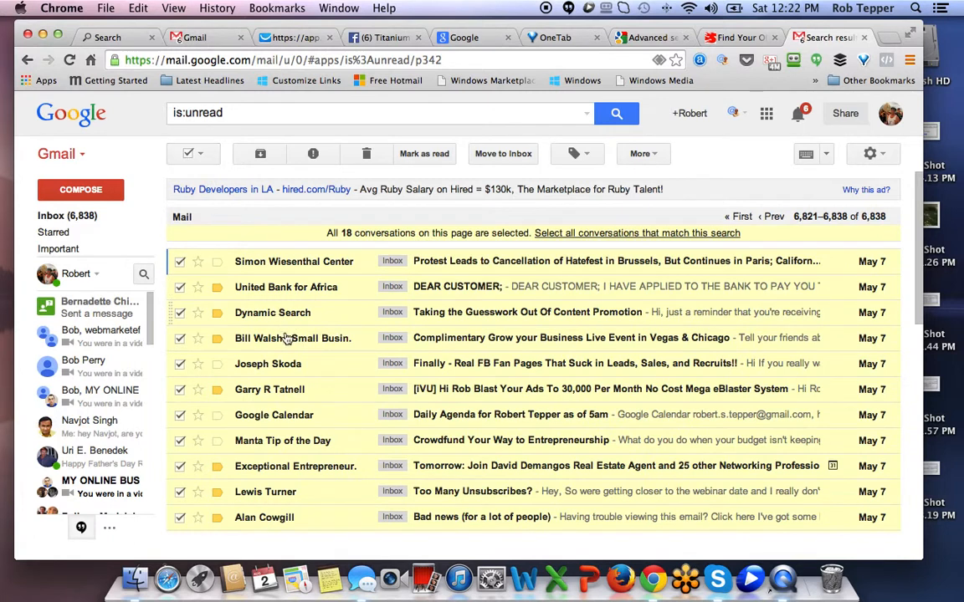
scroll(289, 342, "down", 2)
scroll(331, 377, "down", 3)
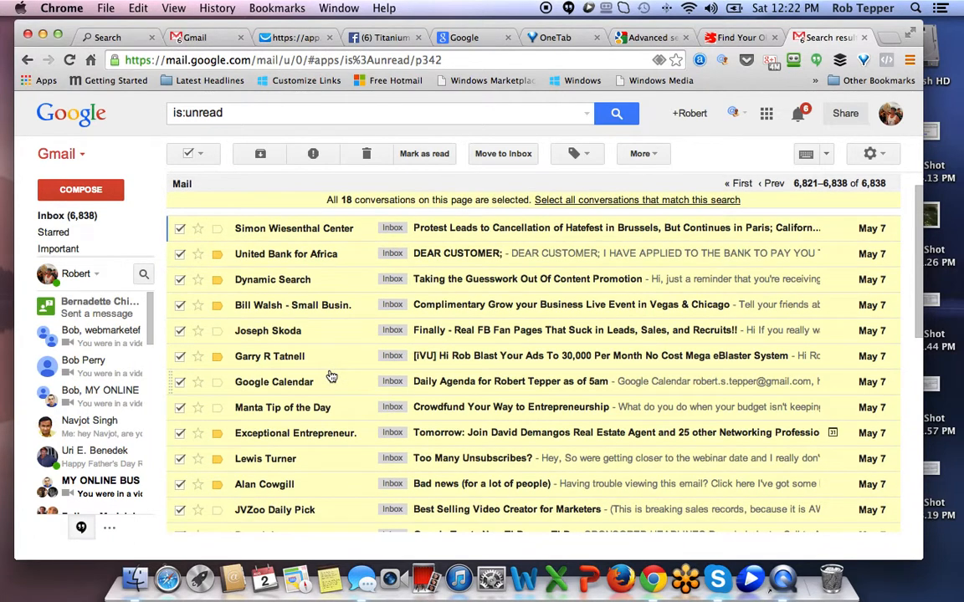
scroll(323, 377, "down", 6)
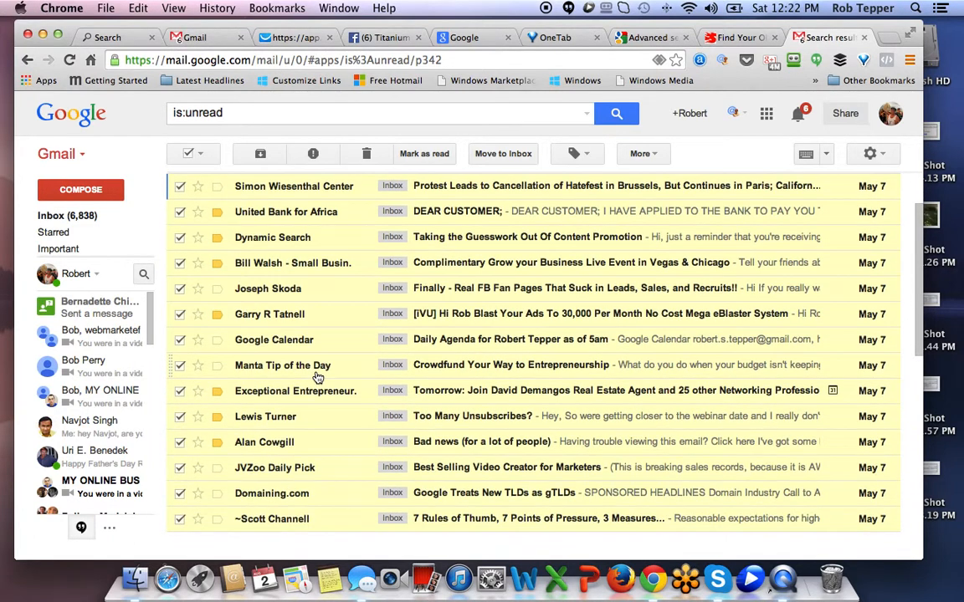
scroll(302, 378, "down", 2)
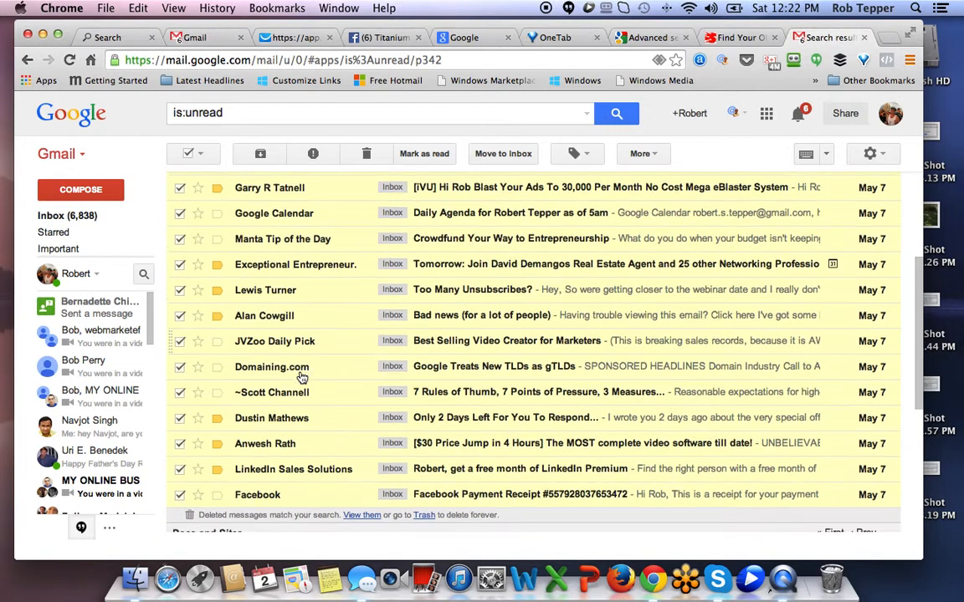
scroll(293, 422, "up", 3)
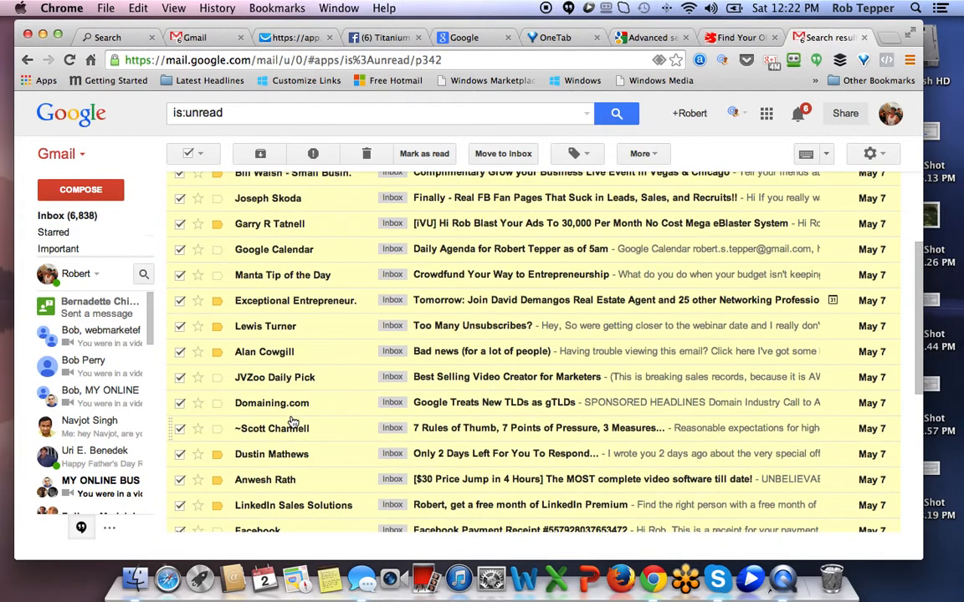
scroll(293, 423, "up", 1)
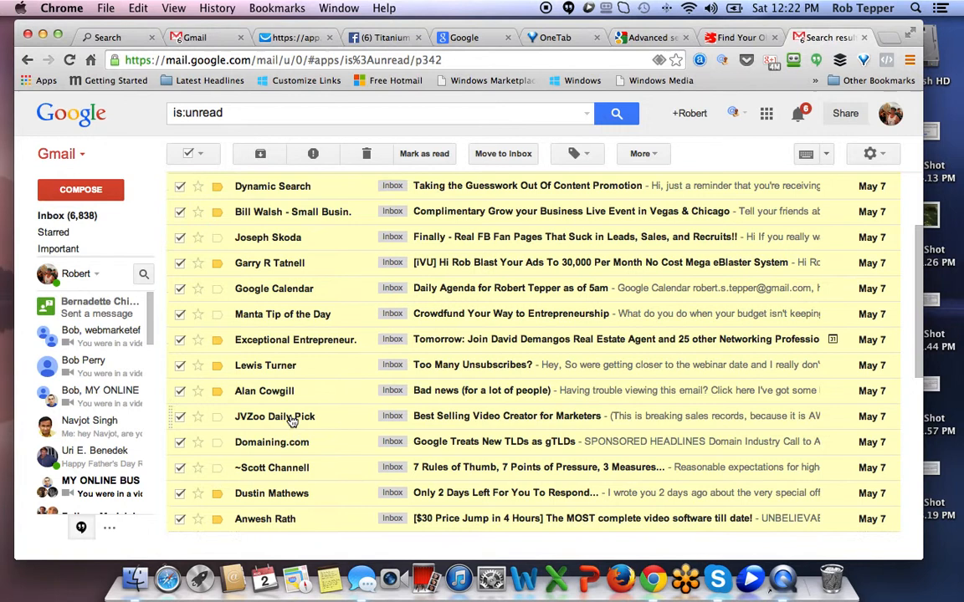
scroll(291, 421, "up", 8)
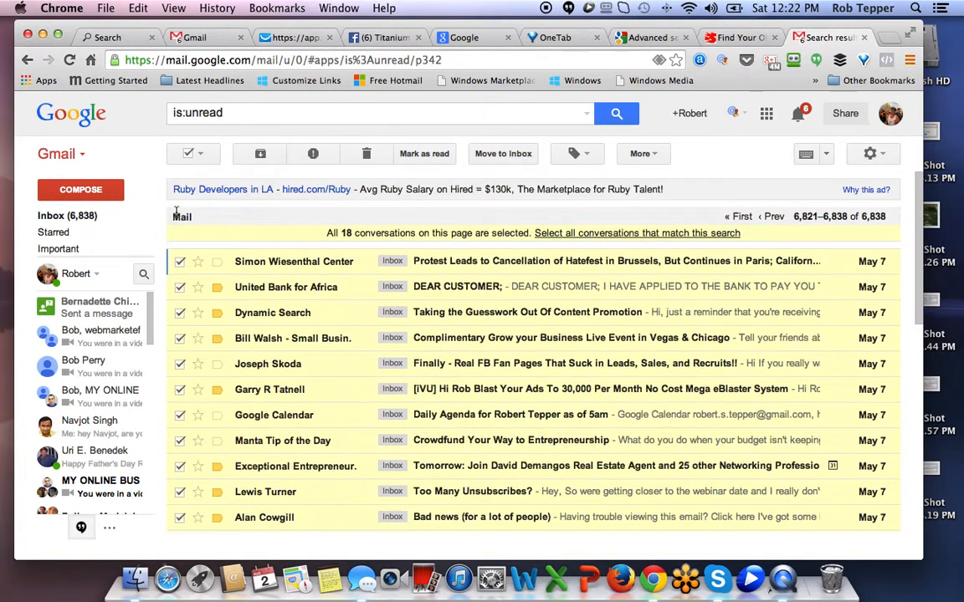
left_click(366, 155)
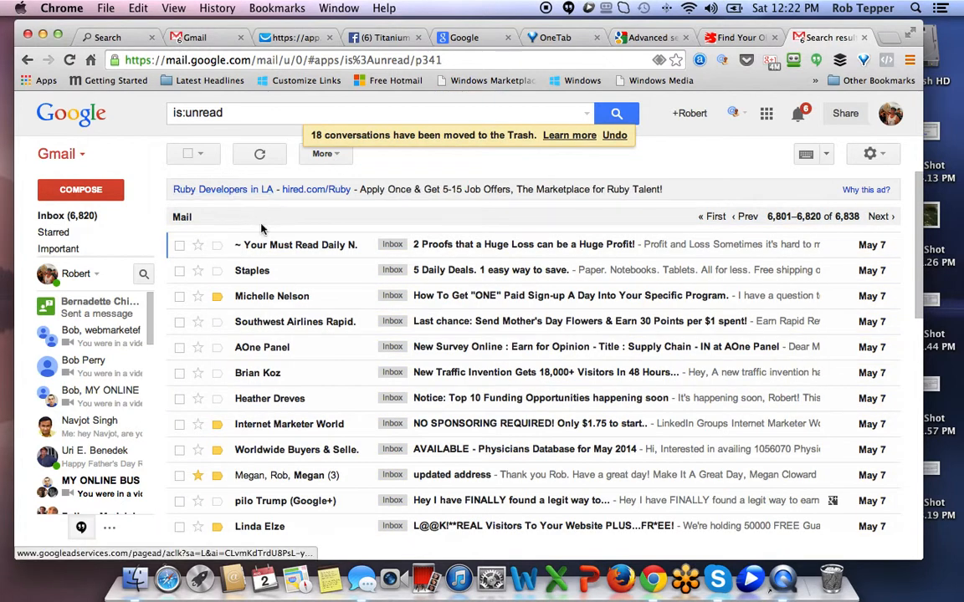
Step: Select every conversation on this page except the starred "updated address" one
left_click(189, 155)
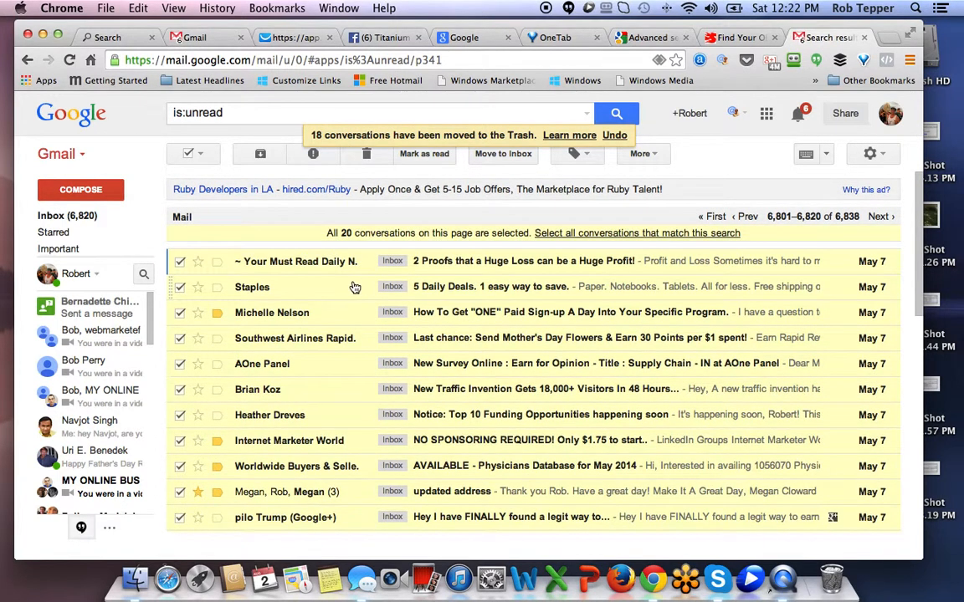
scroll(348, 288, "down", 3)
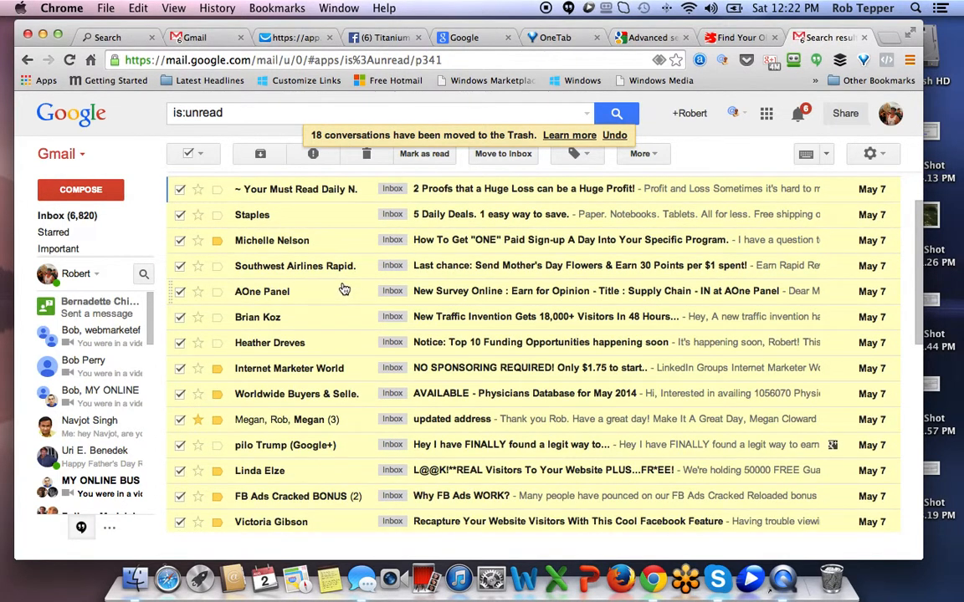
scroll(308, 321, "down", 1)
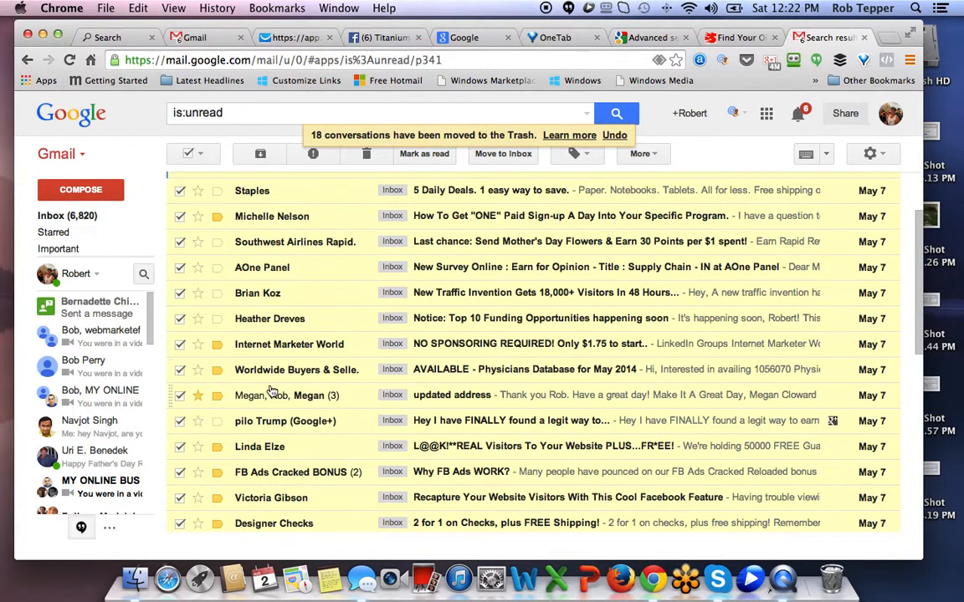
left_click(198, 397)
left_click(198, 400)
left_click(180, 396)
scroll(193, 397, "down", 1)
scroll(243, 395, "down", 3)
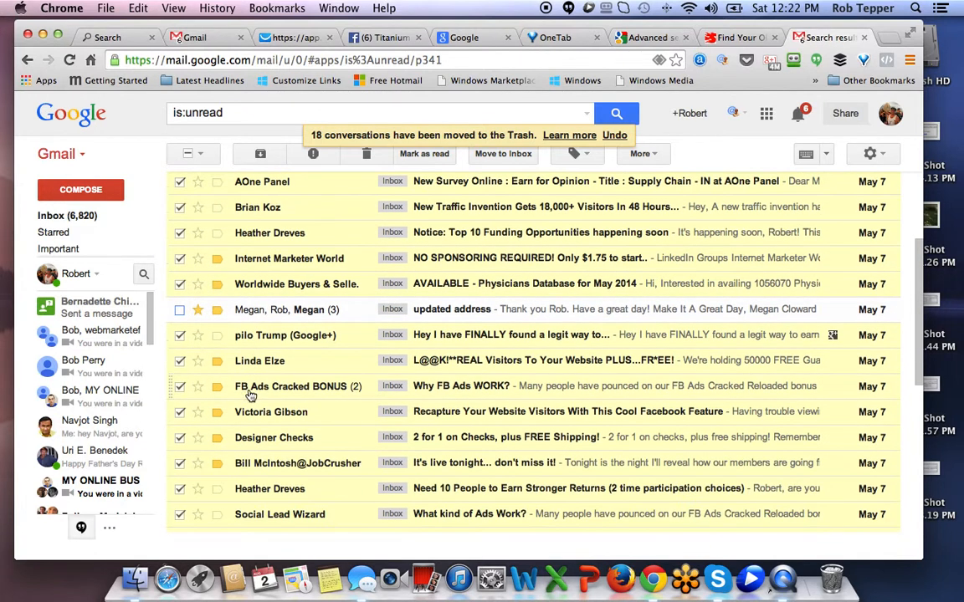
scroll(276, 393, "down", 1)
scroll(300, 391, "down", 2)
scroll(299, 392, "down", 5)
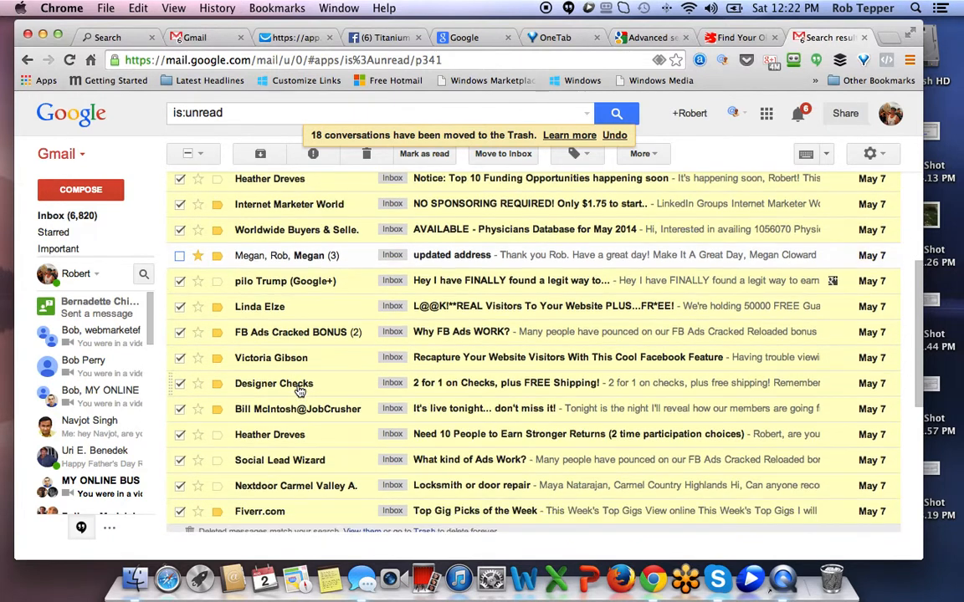
Step: Capture a screenshot of the message list with its selection and move the selected conversations to the Trash
scroll(288, 395, "up", 15)
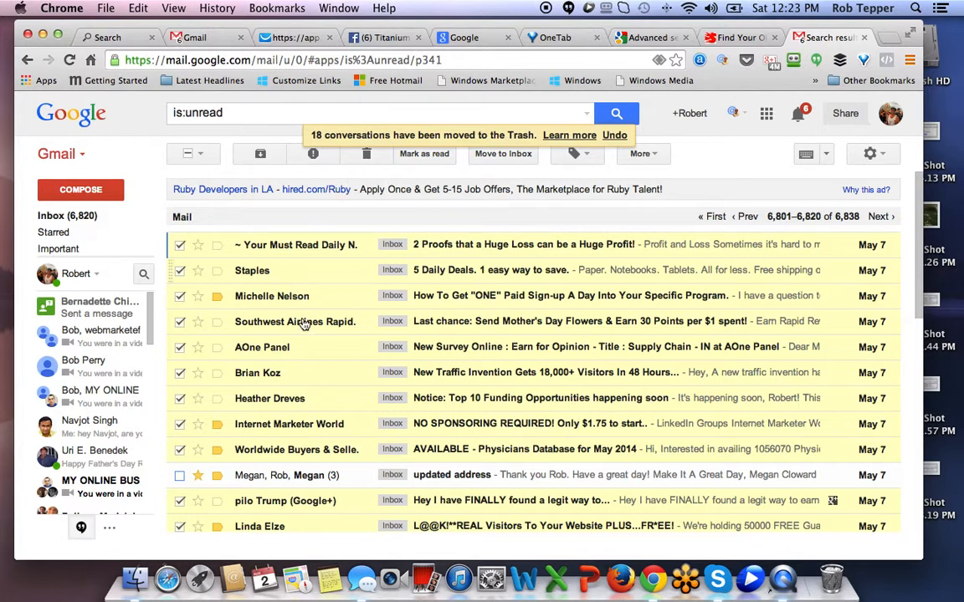
mouse_move(304, 325)
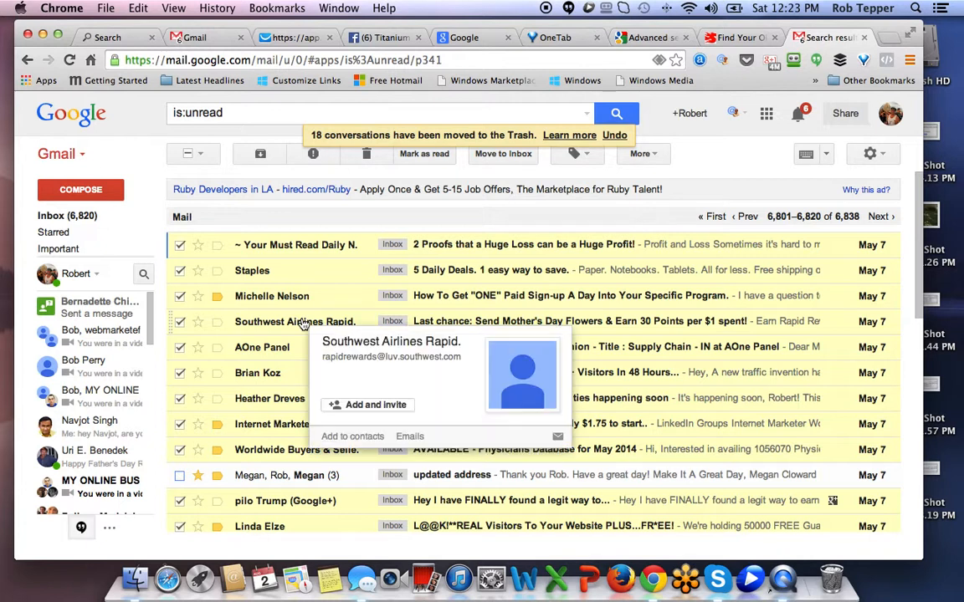
scroll(304, 325, "down", 5)
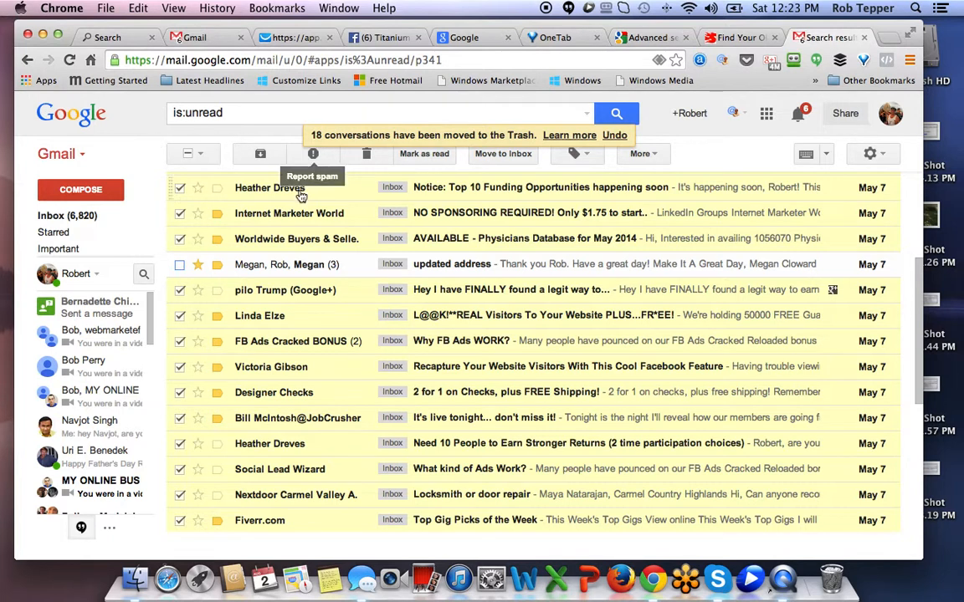
scroll(301, 195, "down", 1)
scroll(301, 195, "up", 2)
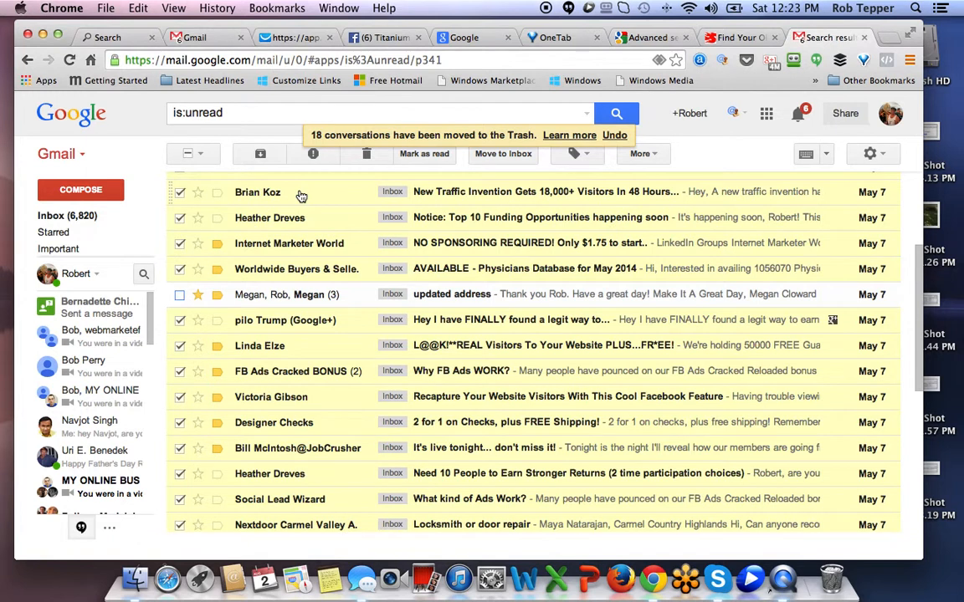
scroll(301, 195, "down", 1)
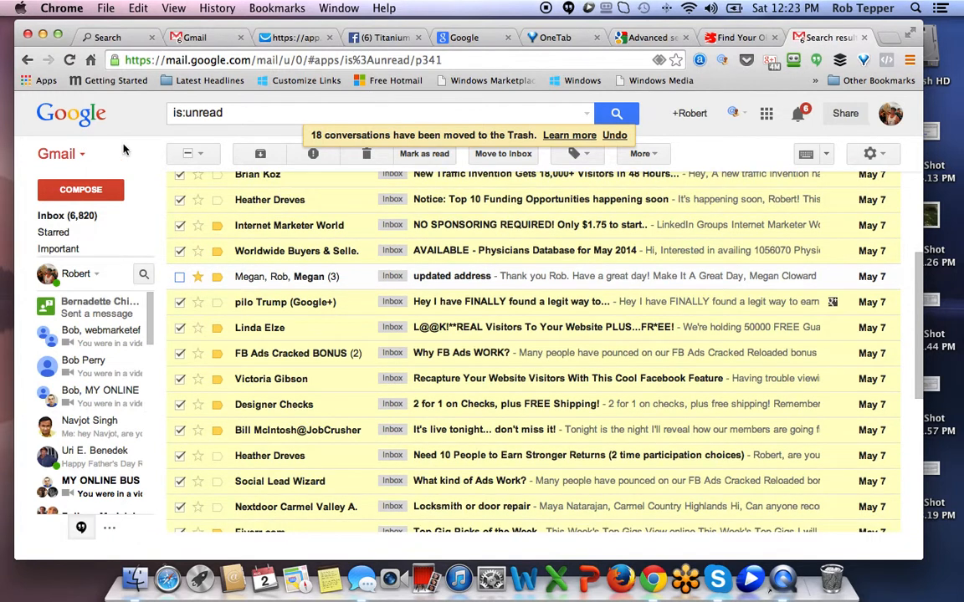
key("super+shift+4")
left_click_drag(166, 142, 899, 532)
left_click(367, 155)
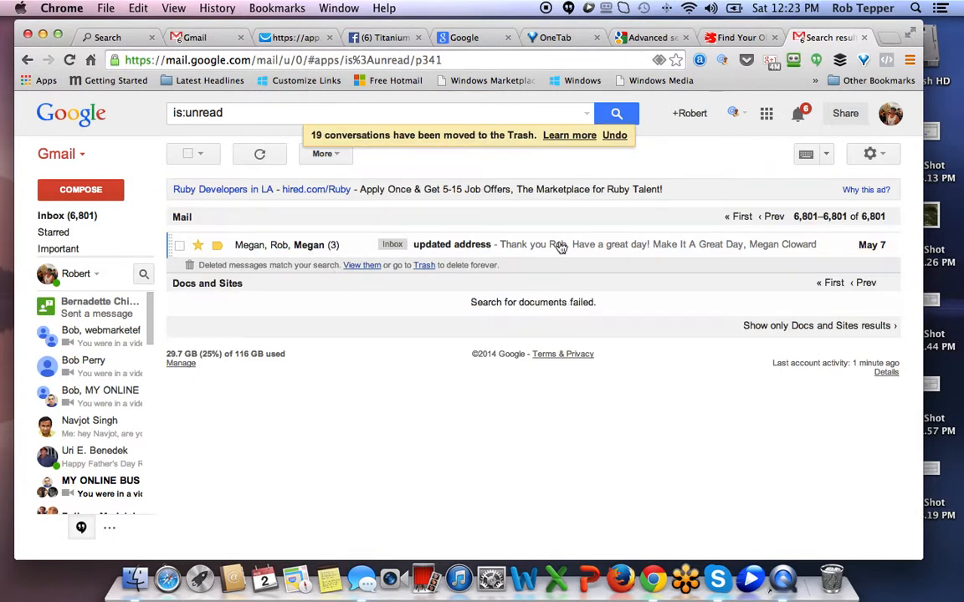
Step: Go to the previous page of unread results and look through its conversations
left_click(772, 216)
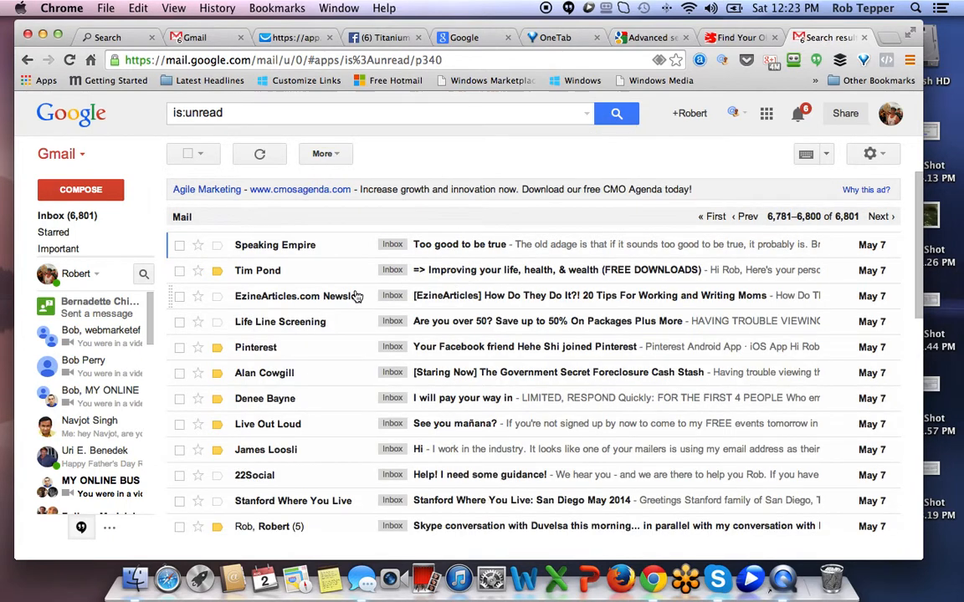
scroll(360, 288, "down", 10)
scroll(360, 293, "up", 8)
scroll(366, 292, "up", 3)
left_click(880, 155)
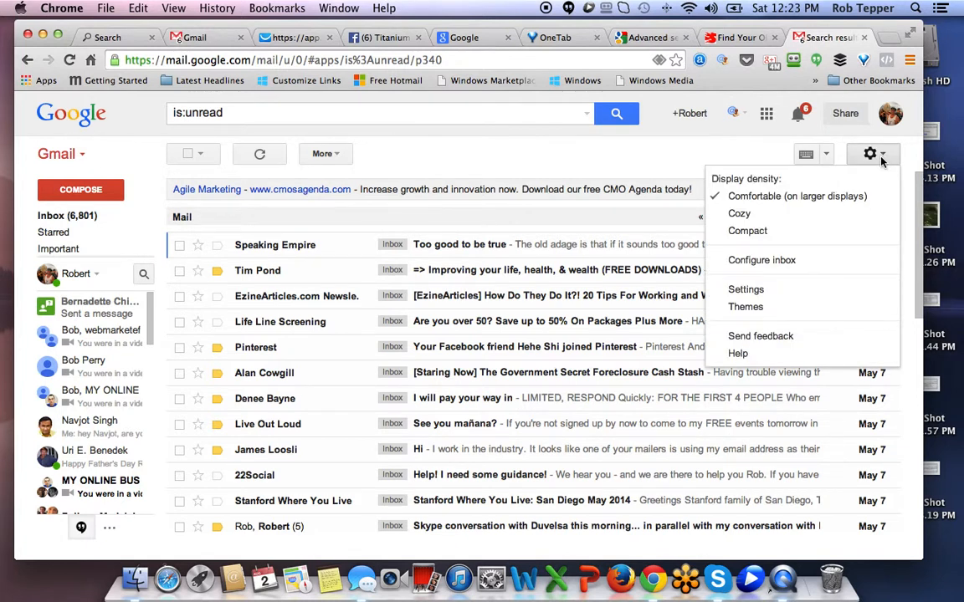
left_click(826, 157)
left_click(825, 157)
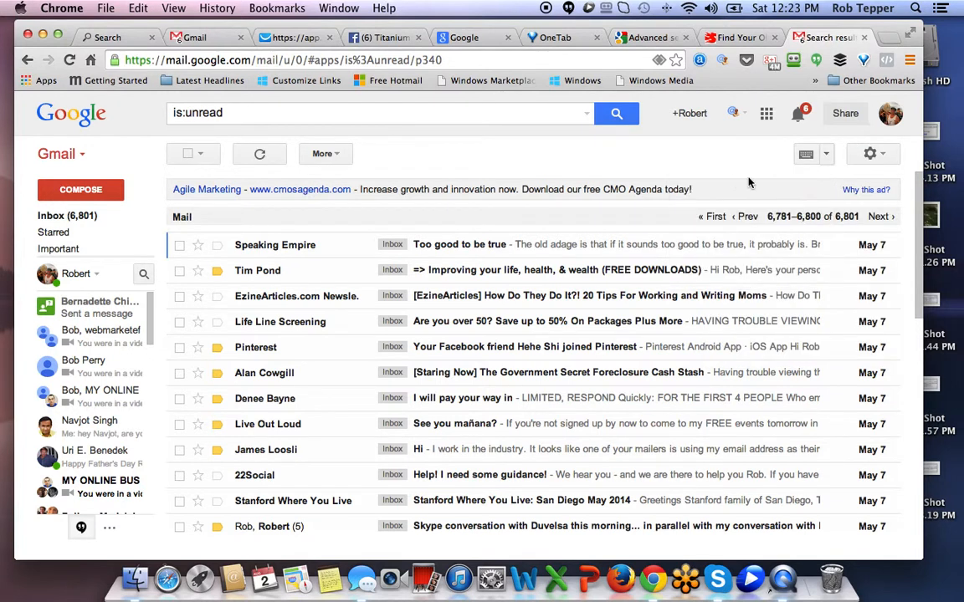
left_click(807, 217)
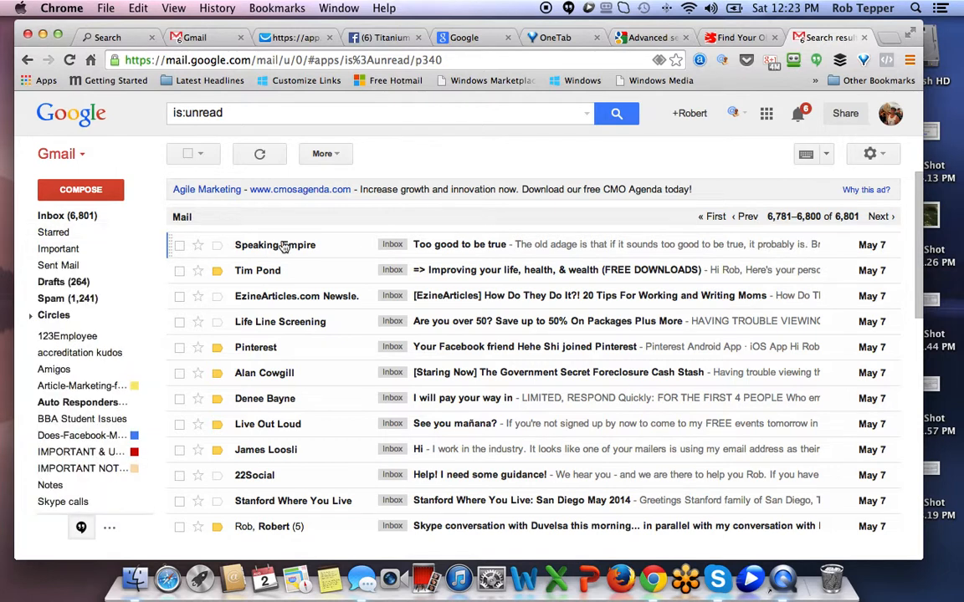
scroll(300, 251, "down", 10)
scroll(300, 252, "up", 10)
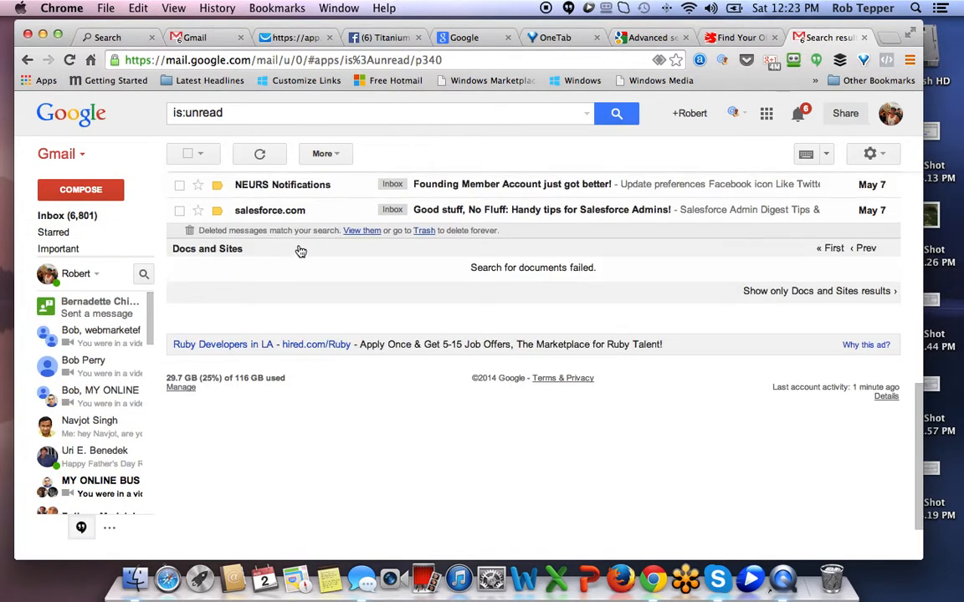
Step: Select all conversations on this results page, review them and move them to the Trash
scroll(300, 252, "up", 3)
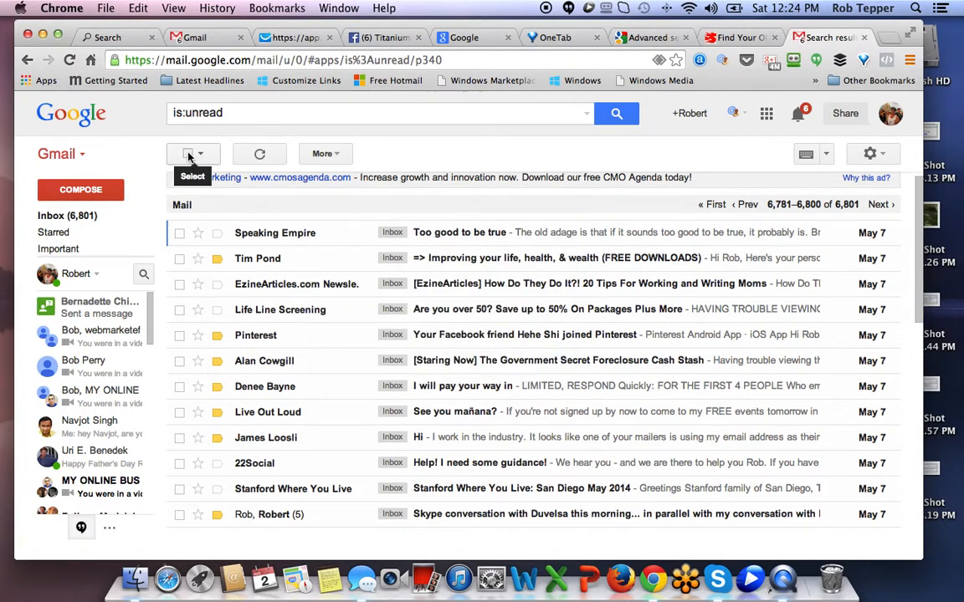
left_click(188, 155)
scroll(318, 263, "down", 1)
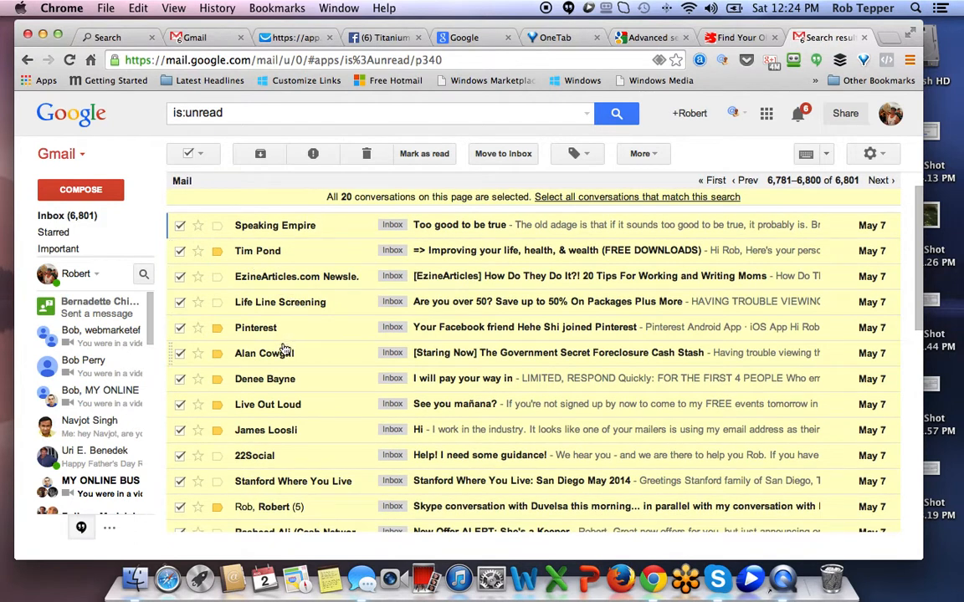
scroll(284, 350, "down", 1)
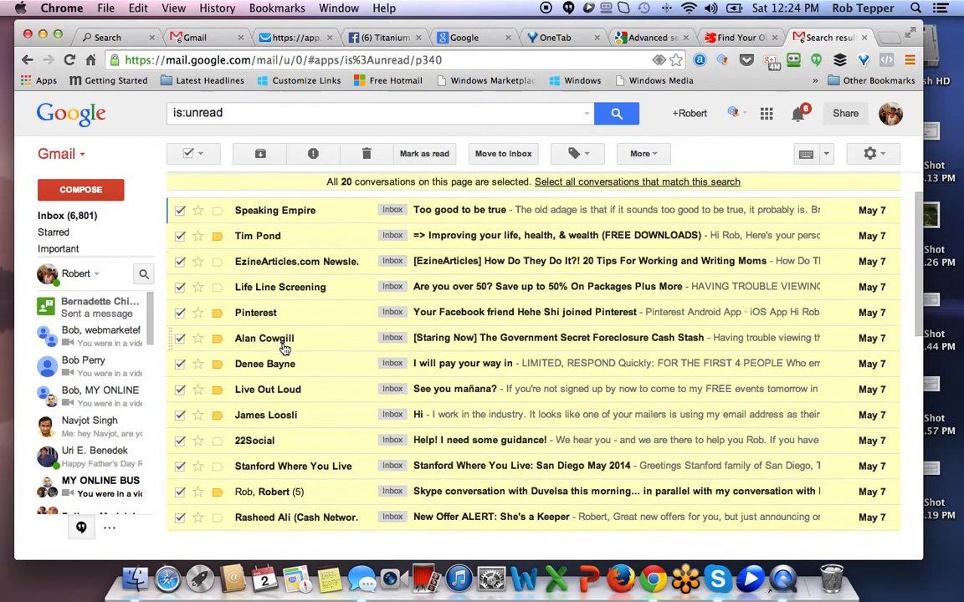
scroll(264, 345, "down", 1)
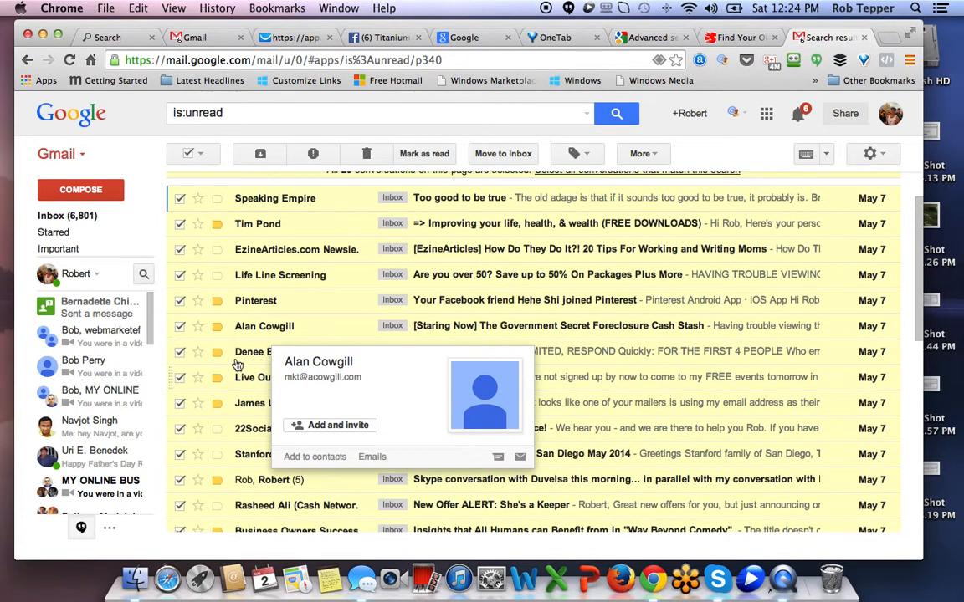
scroll(300, 385, "down", 1)
scroll(302, 389, "down", 3)
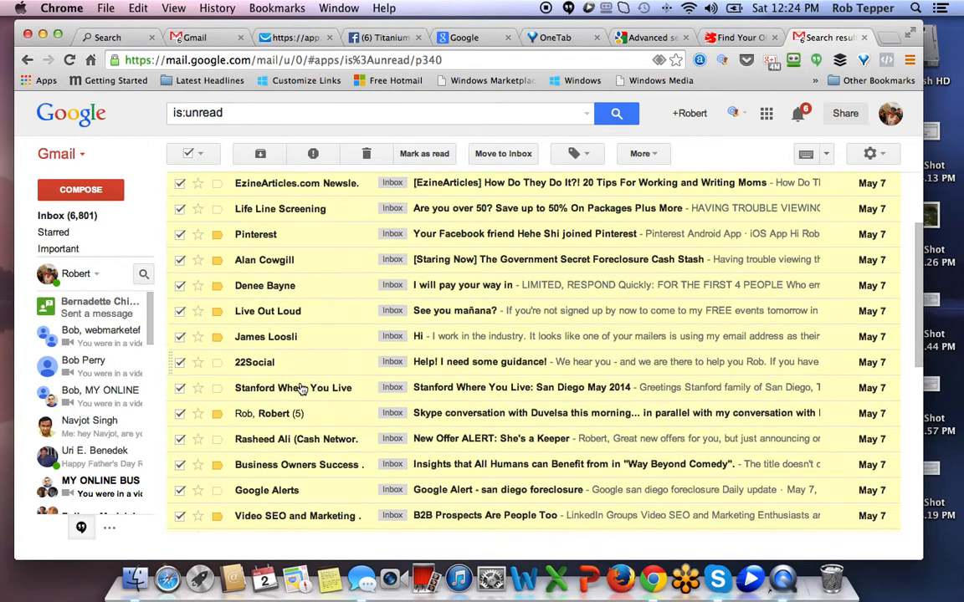
scroll(302, 389, "down", 2)
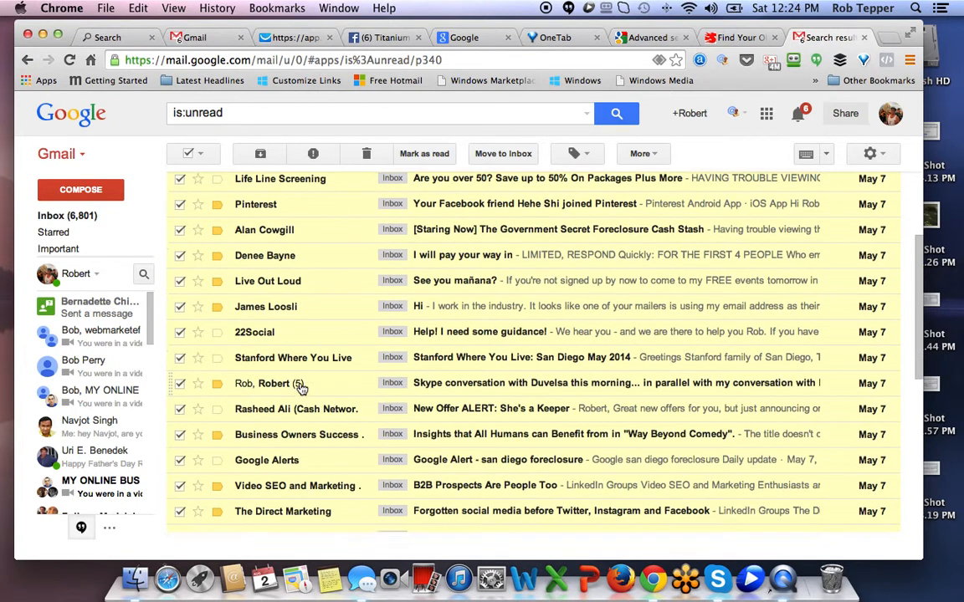
scroll(299, 384, "down", 5)
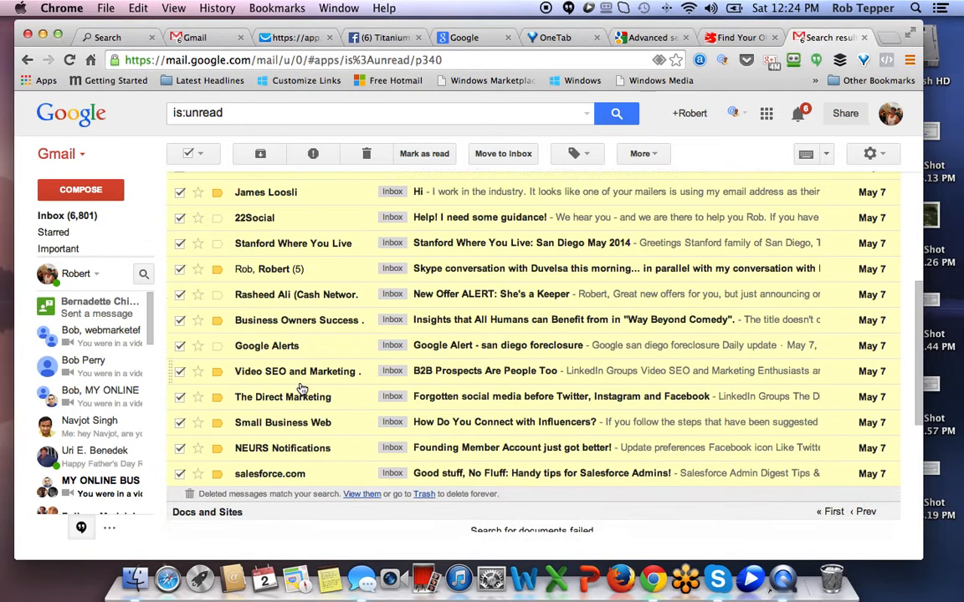
scroll(292, 387, "down", 2)
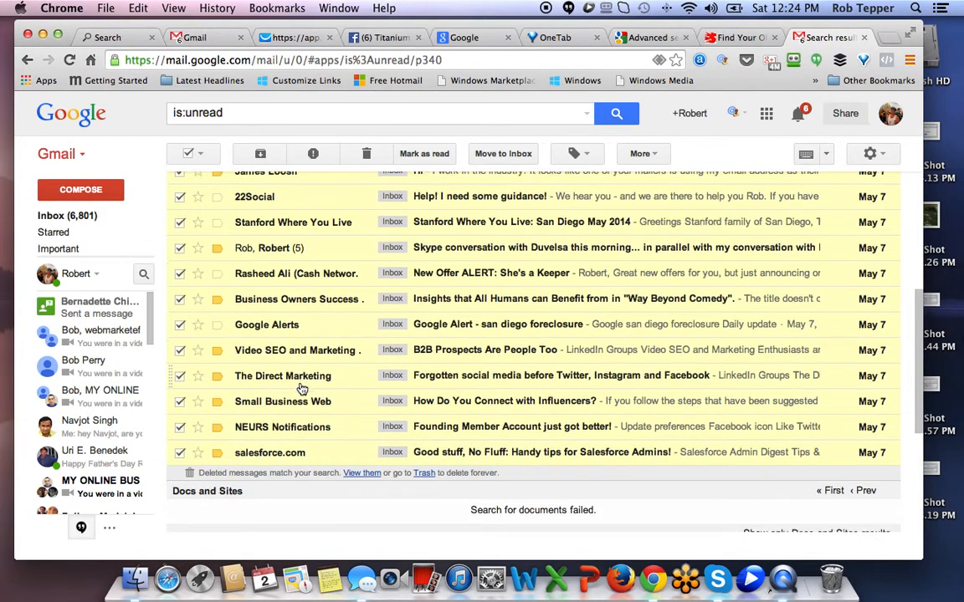
scroll(280, 374, "up", 7)
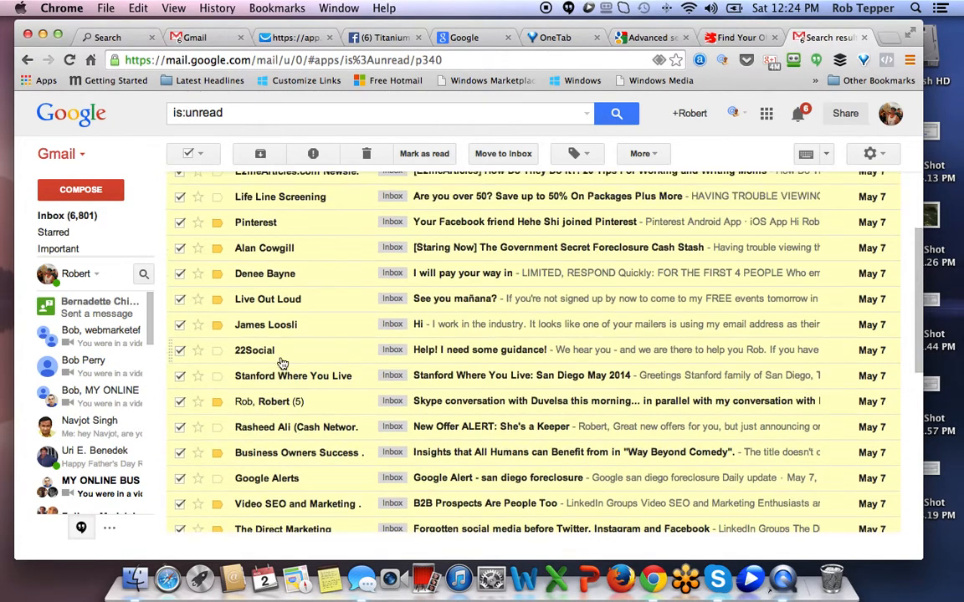
left_click(365, 155)
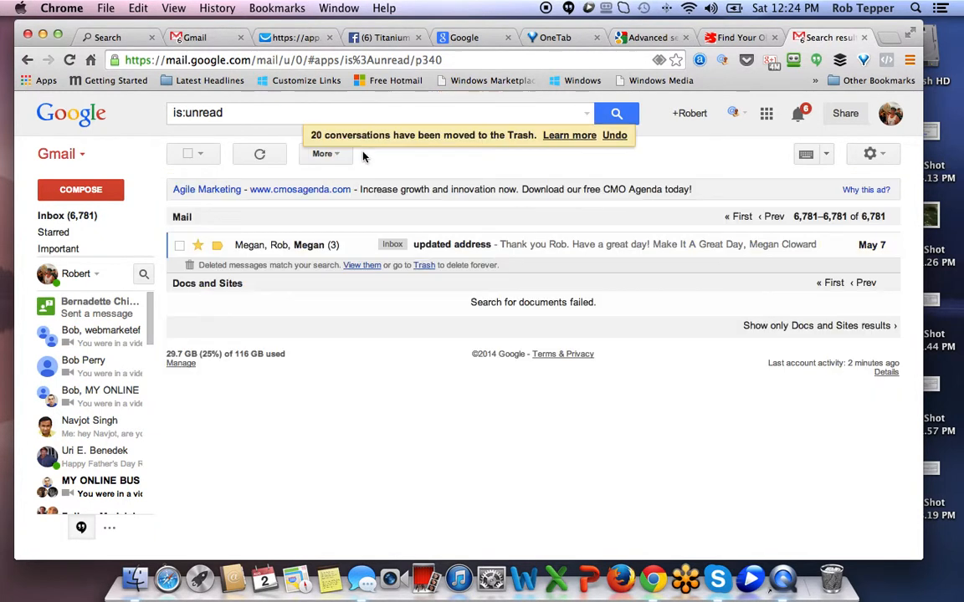
Step: Go to the previous page of unread results and look over its first conversations
left_click(774, 217)
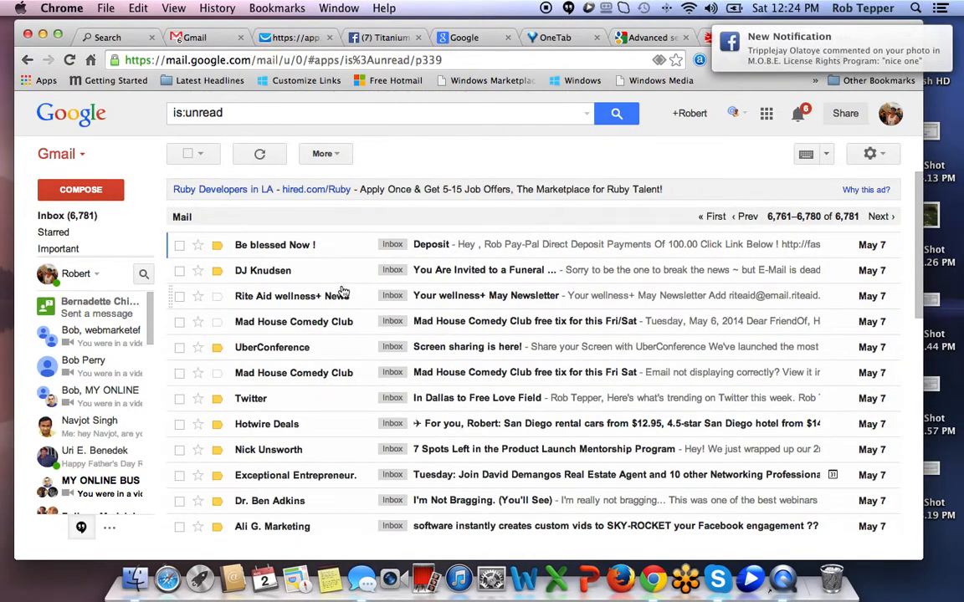
scroll(330, 298, "down", 3)
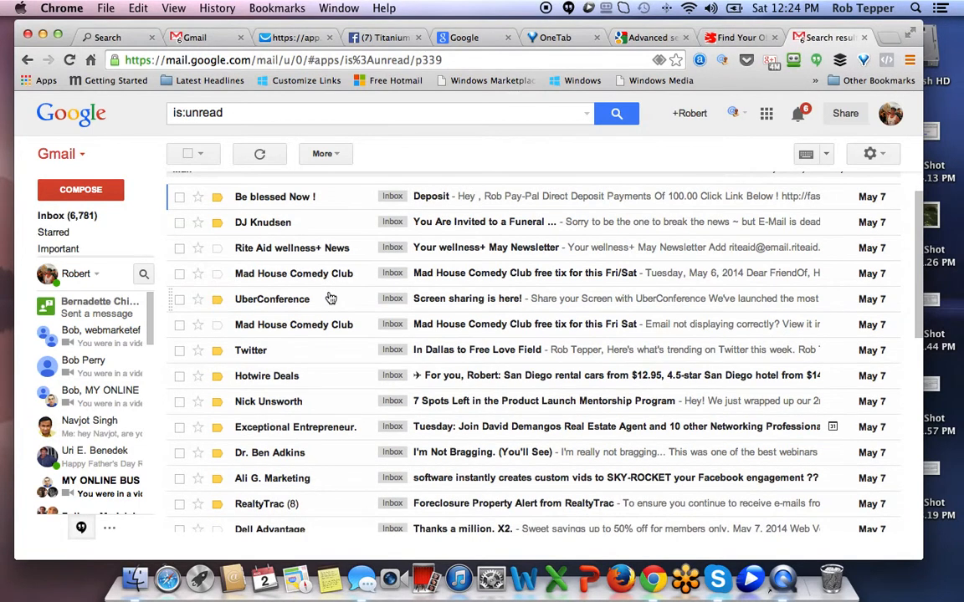
scroll(331, 297, "down", 1)
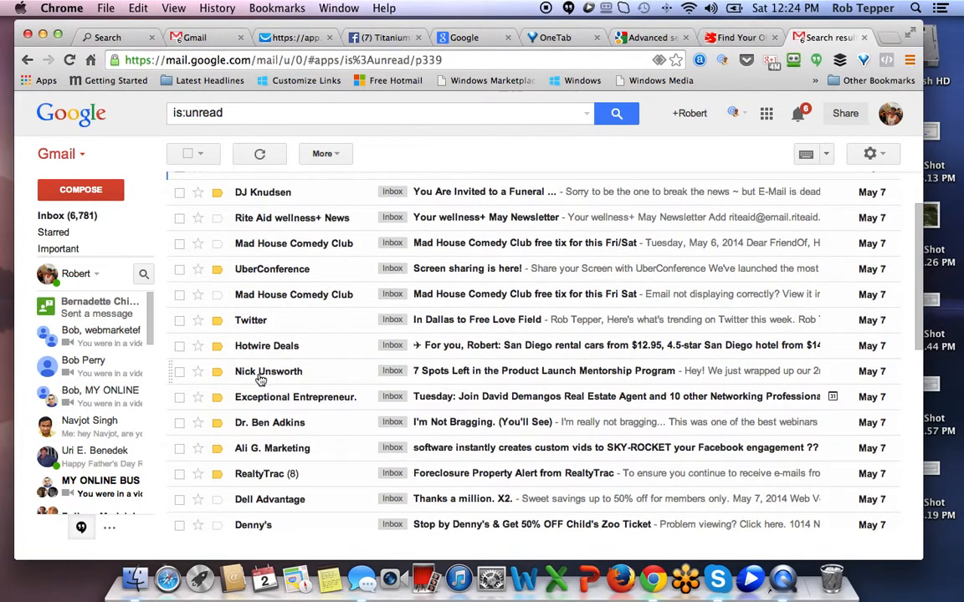
Step: Review the remaining conversations, select every conversation on this page and move them all to the Trash
left_click(179, 371)
scroll(253, 384, "down", 4)
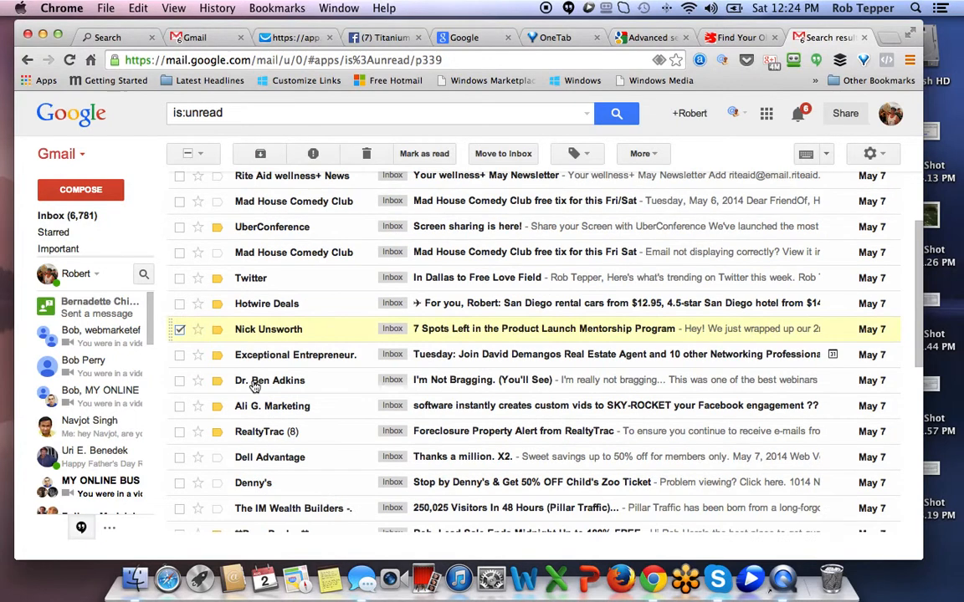
scroll(253, 385, "down", 2)
mouse_move(249, 355)
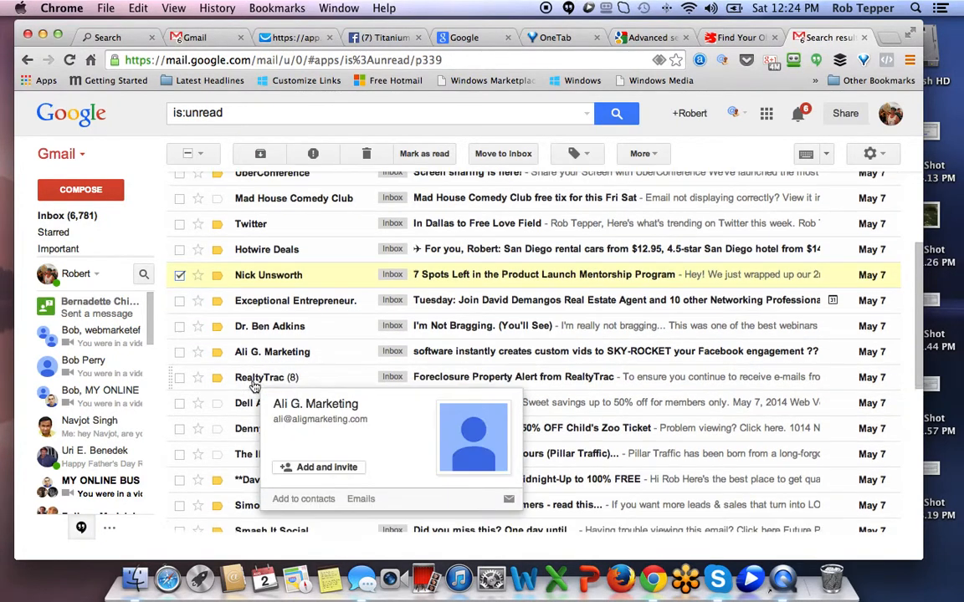
scroll(360, 266, "down", 1)
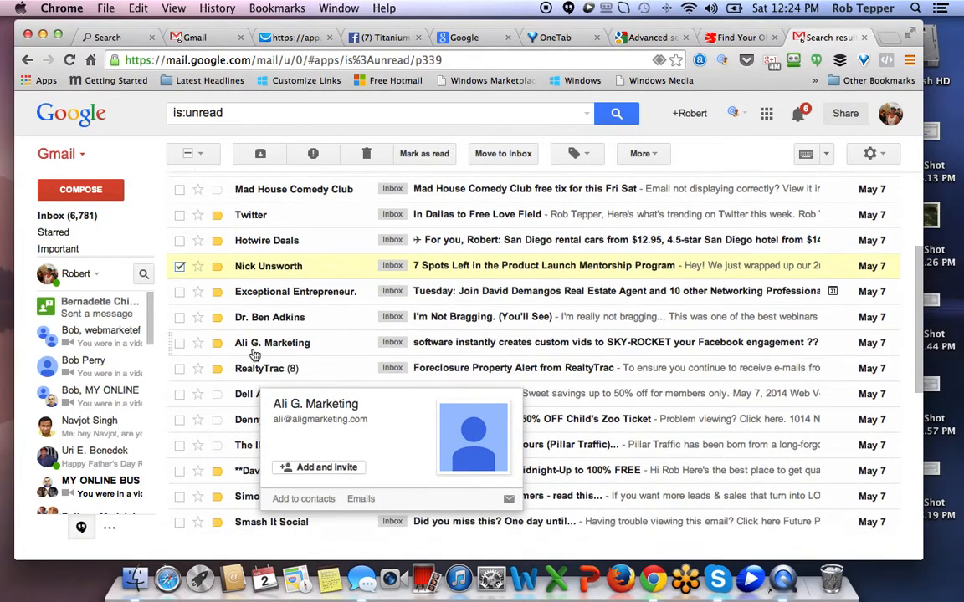
scroll(230, 423, "down", 3)
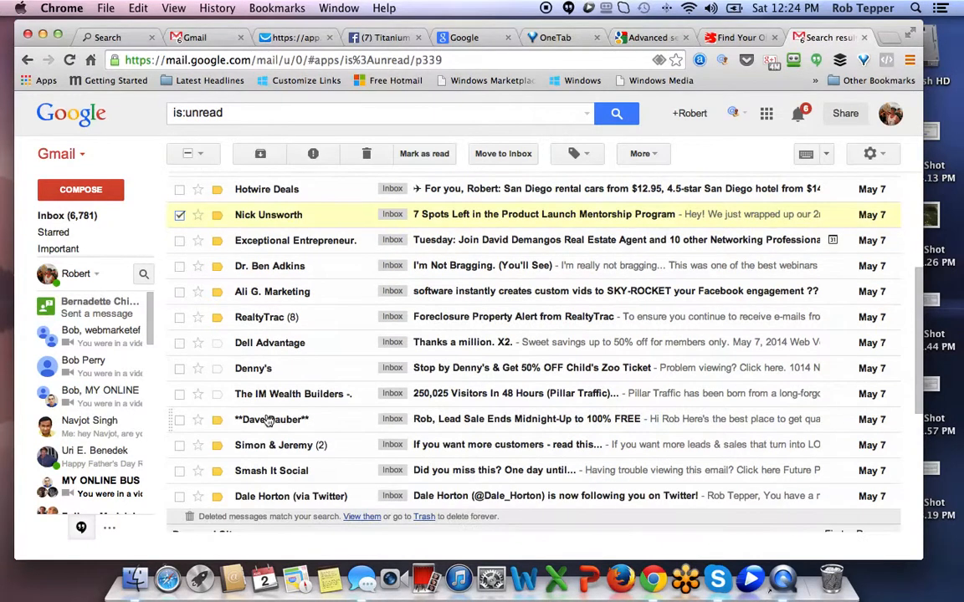
scroll(370, 453, "up", 1)
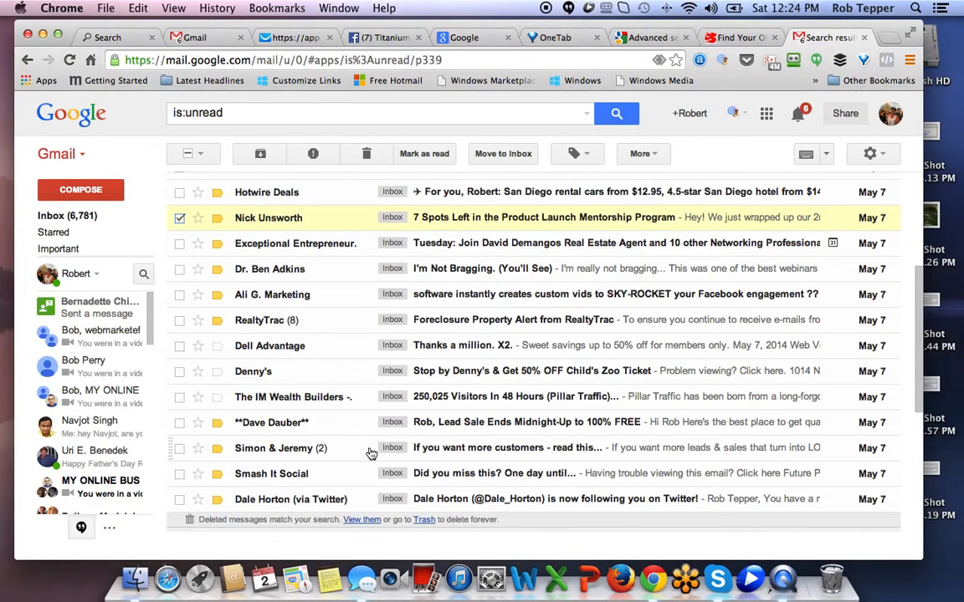
scroll(370, 452, "up", 3)
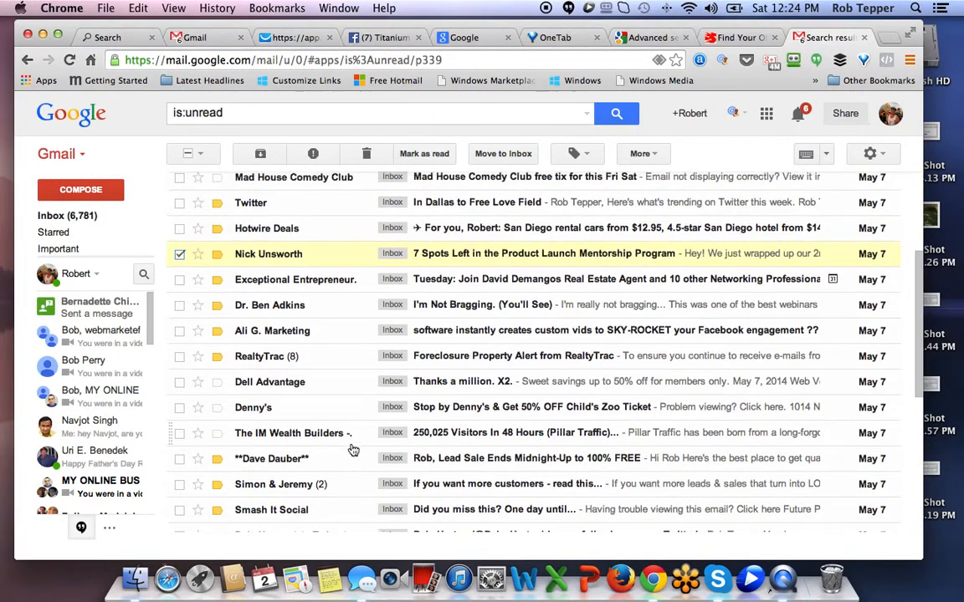
scroll(335, 442, "up", 10)
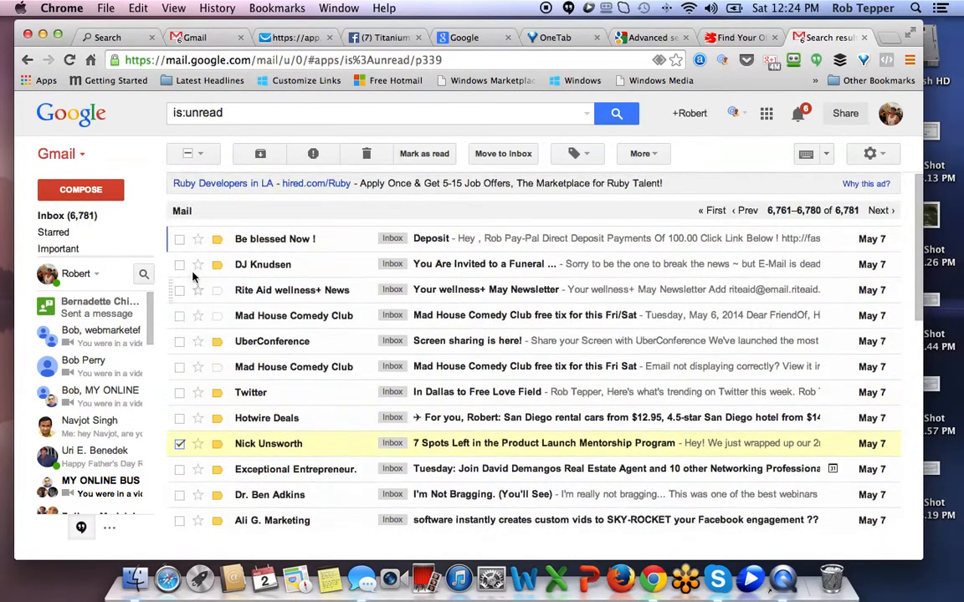
left_click(187, 155)
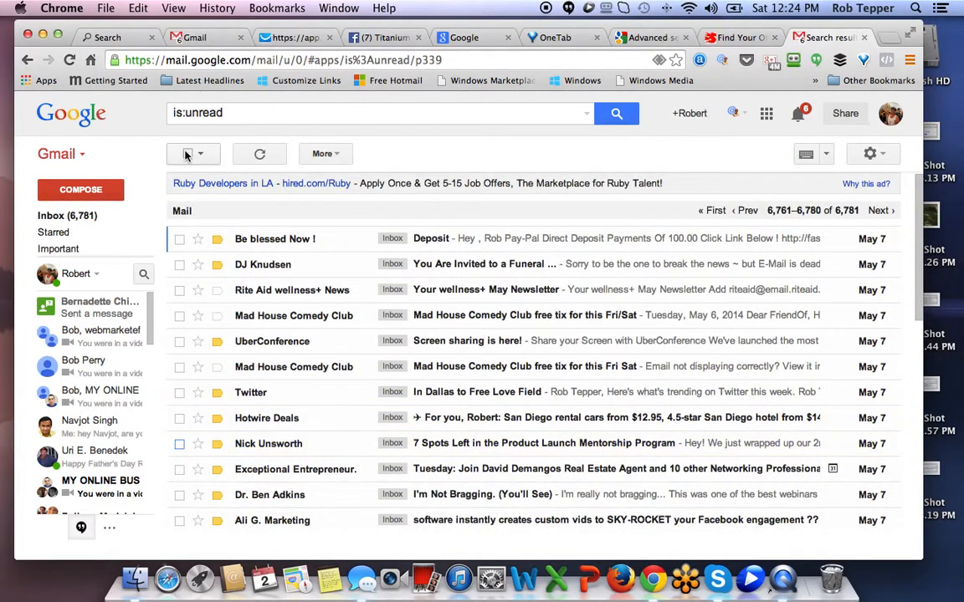
left_click(188, 155)
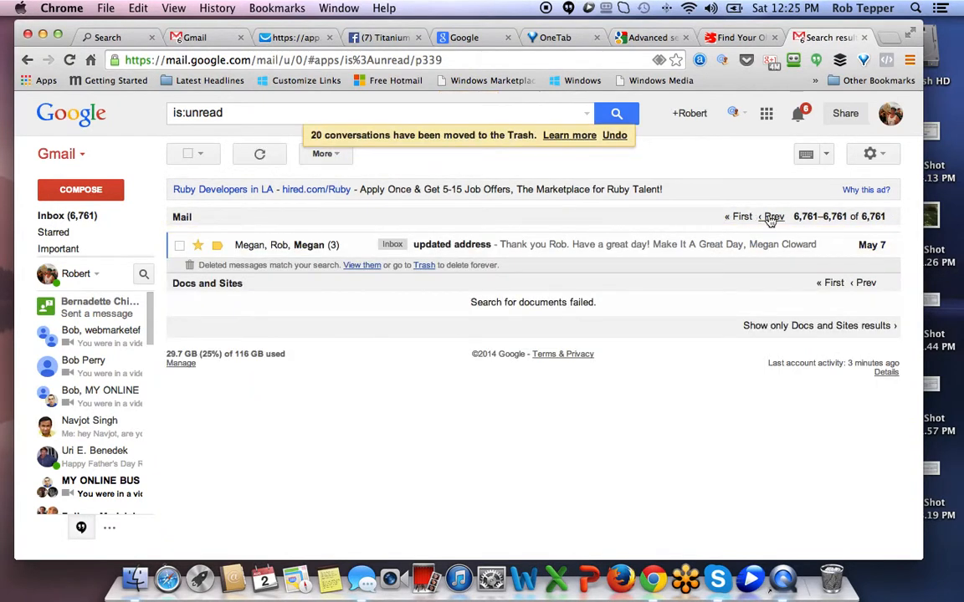
Step: Go to the previous page of unread results and select every conversation except "Welcome to eFax Plus"
left_click(772, 217)
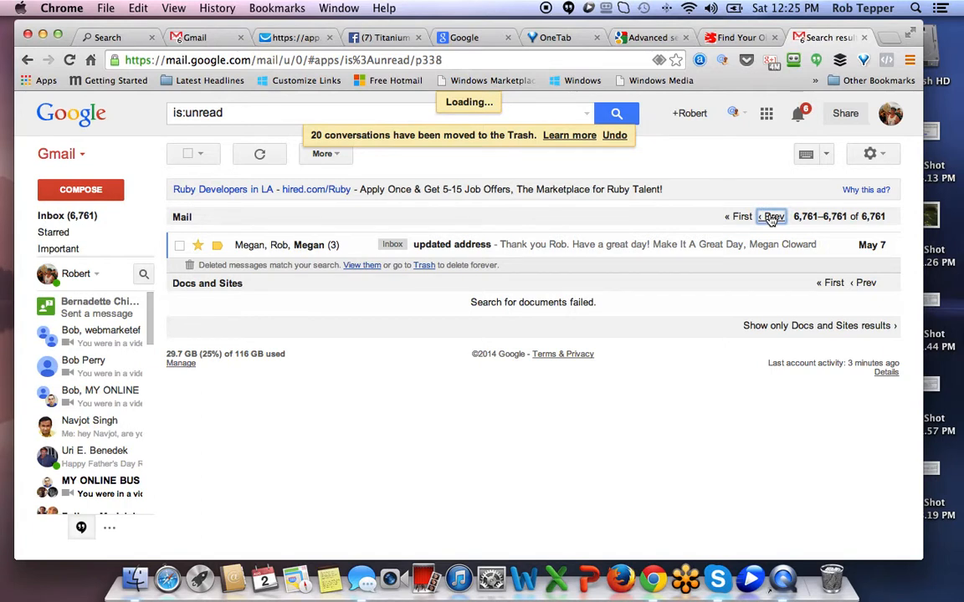
left_click(188, 155)
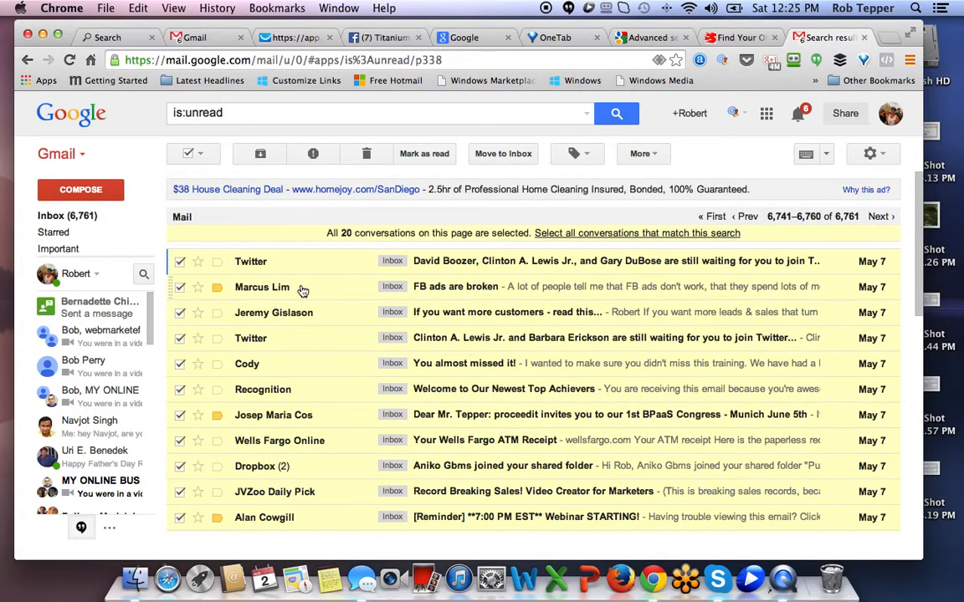
scroll(303, 290, "down", 2)
scroll(306, 290, "down", 3)
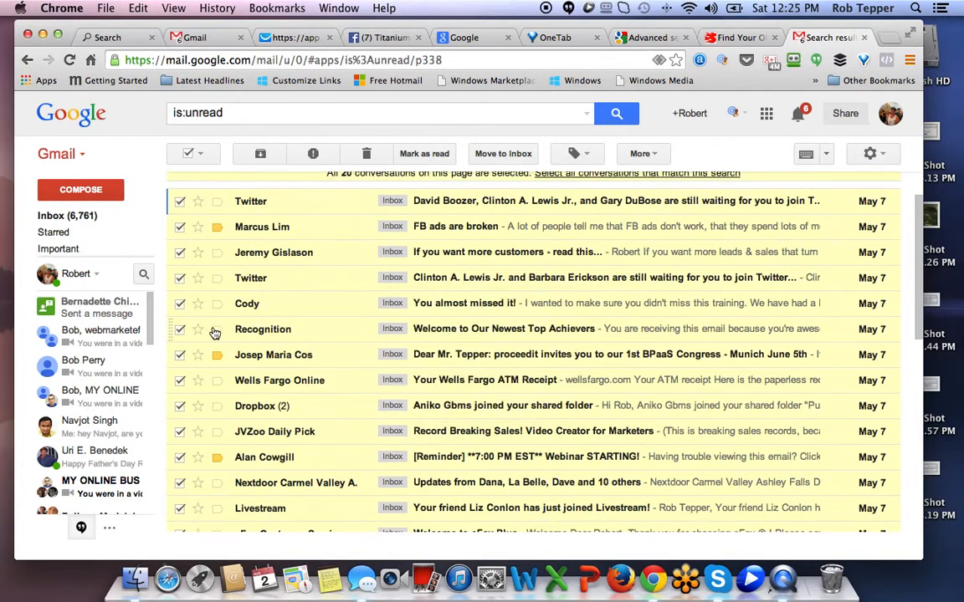
scroll(279, 338, "down", 3)
scroll(285, 338, "down", 3)
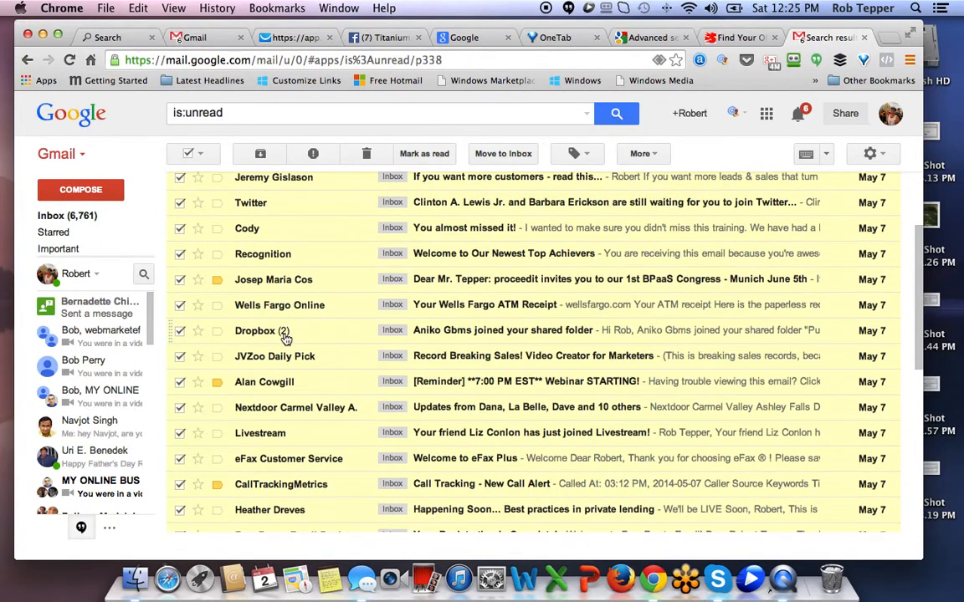
scroll(285, 337, "down", 4)
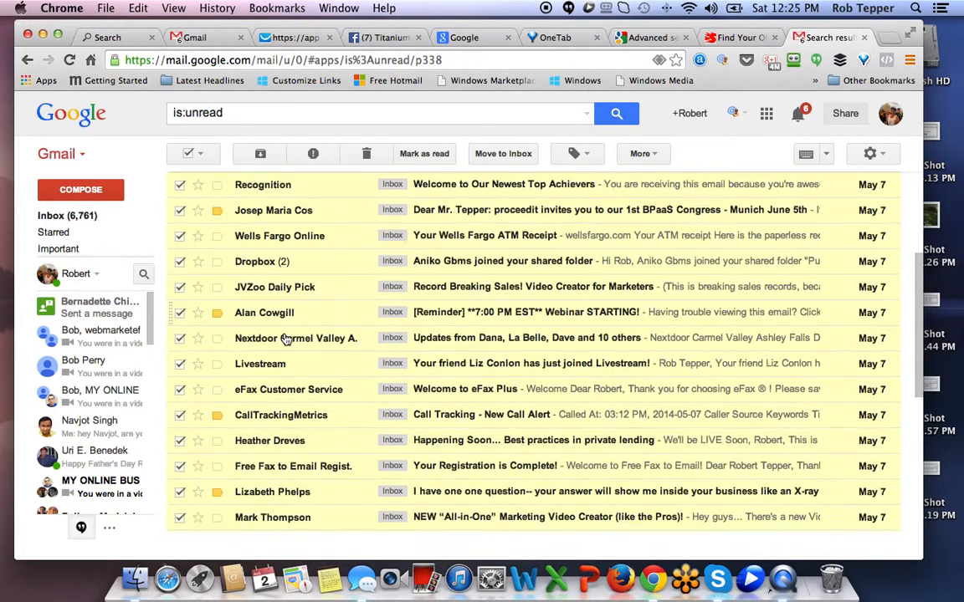
scroll(286, 338, "down", 4)
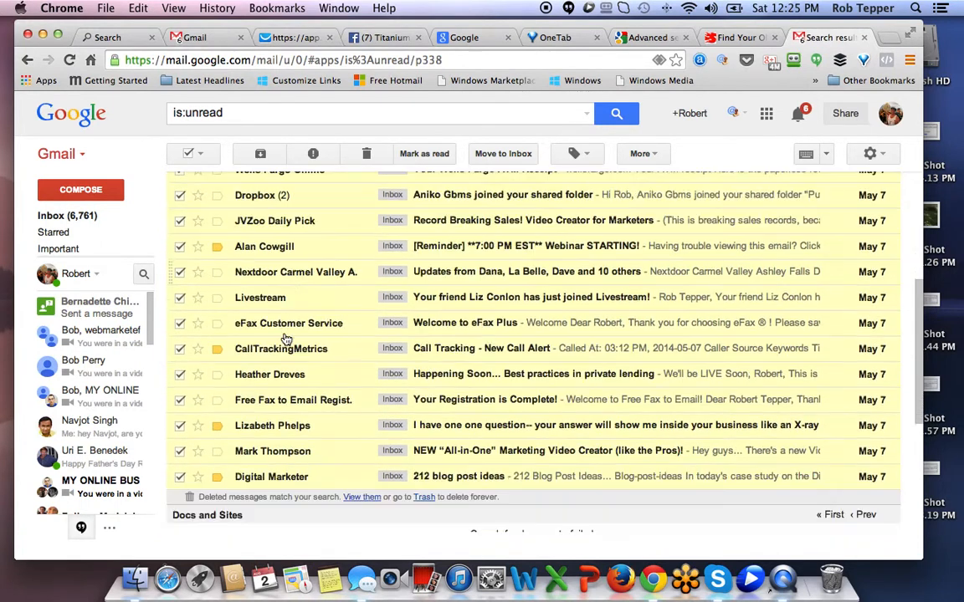
left_click(179, 325)
Step: Check the last conversations on the page and move the selected ones to the Trash
scroll(179, 326, "down", 1)
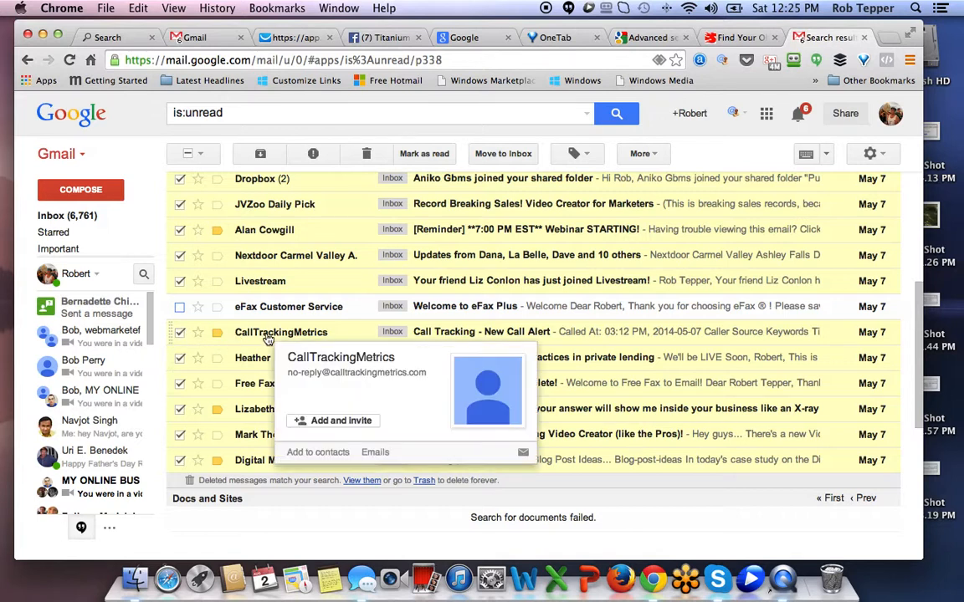
scroll(247, 476, "up", 1)
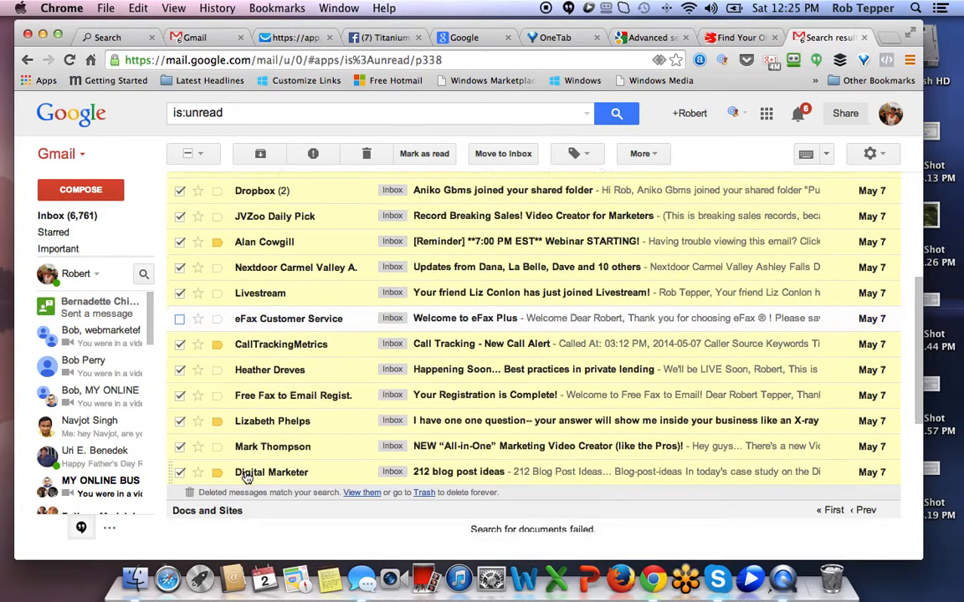
scroll(247, 476, "down", 3)
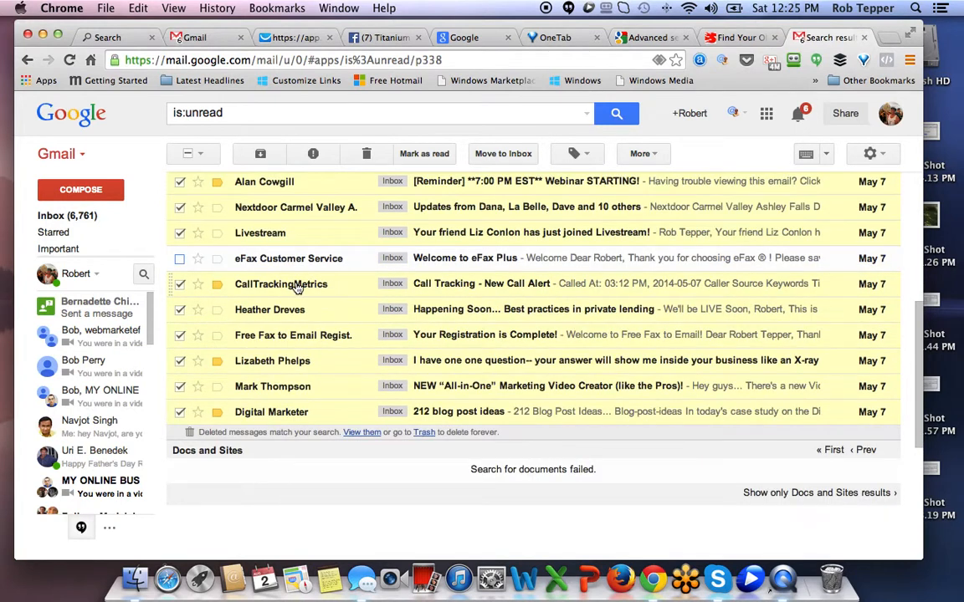
mouse_move(301, 284)
left_click(365, 153)
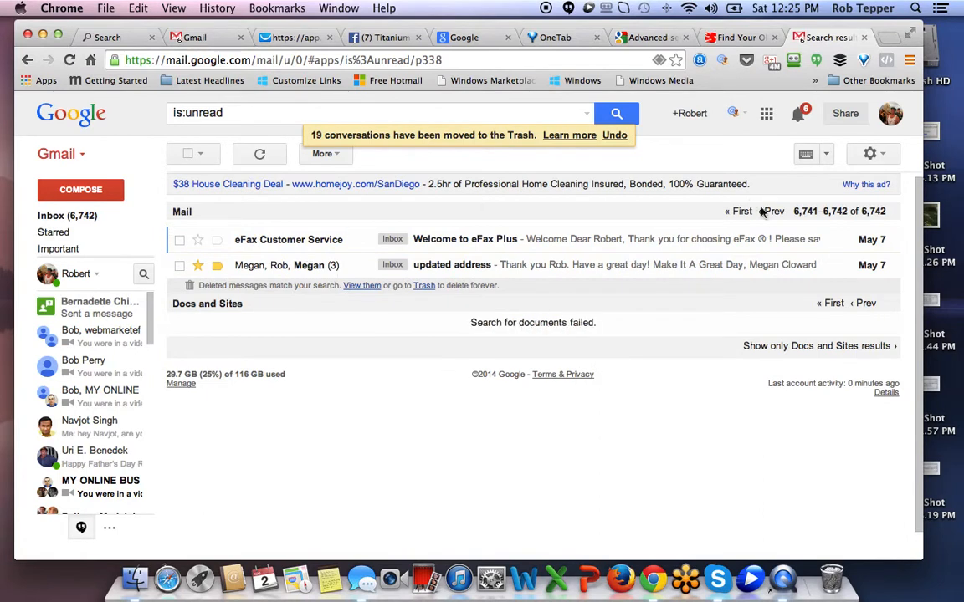
Step: Go to the previous page of unread results, select every conversation on it and look over the first ones
left_click(771, 211)
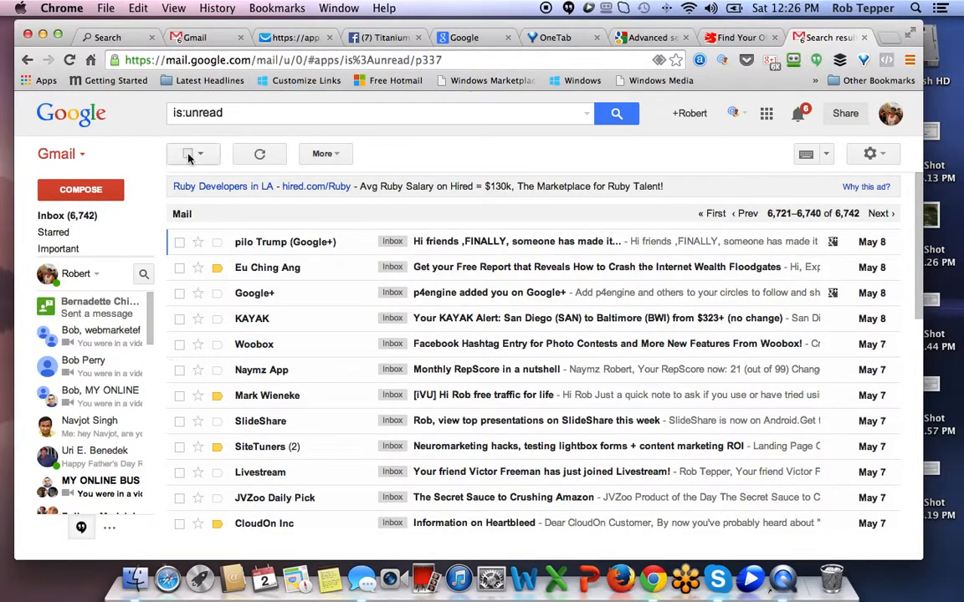
left_click(188, 154)
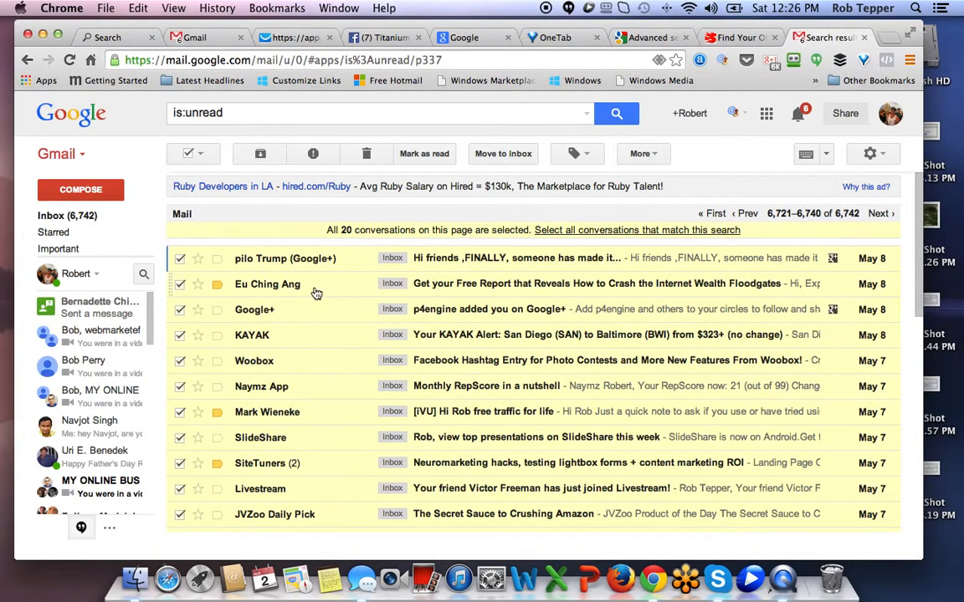
scroll(316, 297, "down", 1)
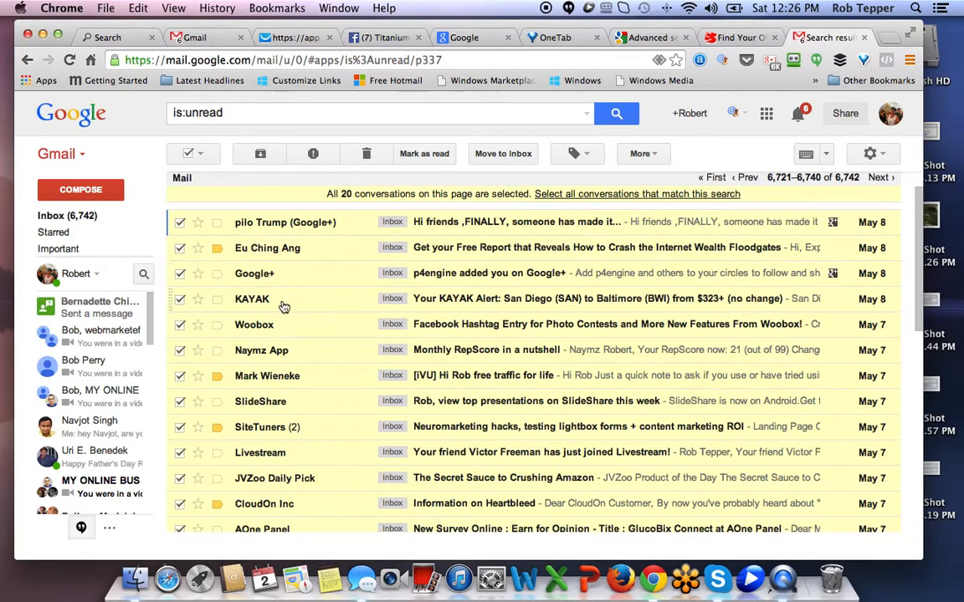
scroll(282, 308, "down", 1)
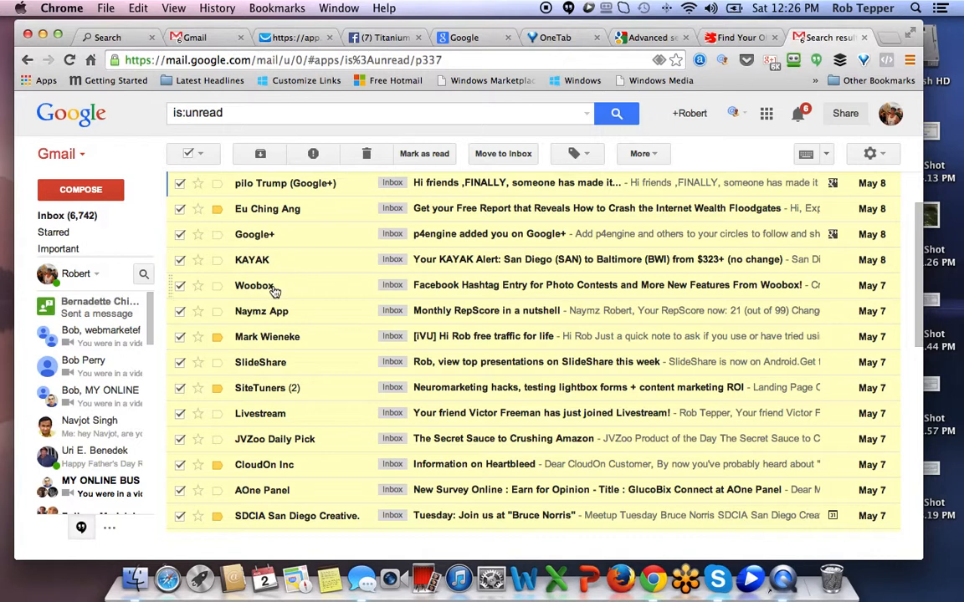
Step: Check the rest of the selected conversations down to "Your May Newsletter" and move them all to the Trash
scroll(302, 318, "down", 1)
scroll(305, 320, "down", 2)
scroll(305, 319, "down", 3)
scroll(306, 319, "down", 3)
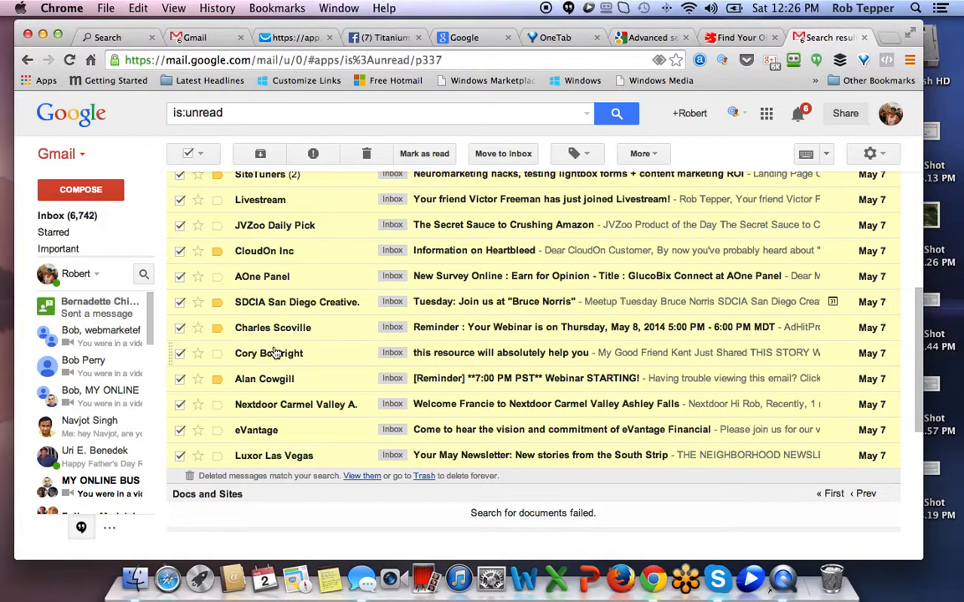
scroll(278, 359, "down", 1)
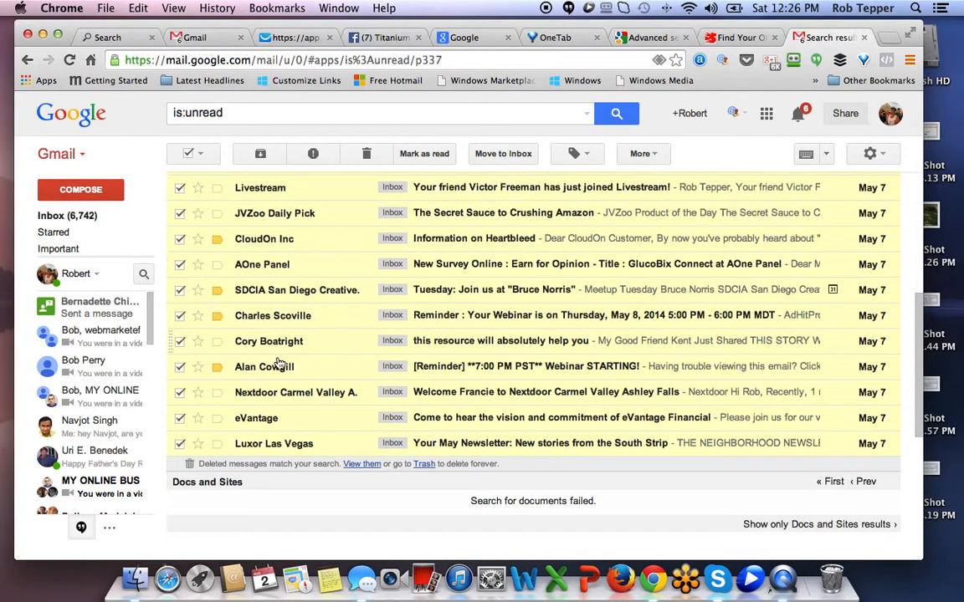
scroll(203, 423, "down", 2)
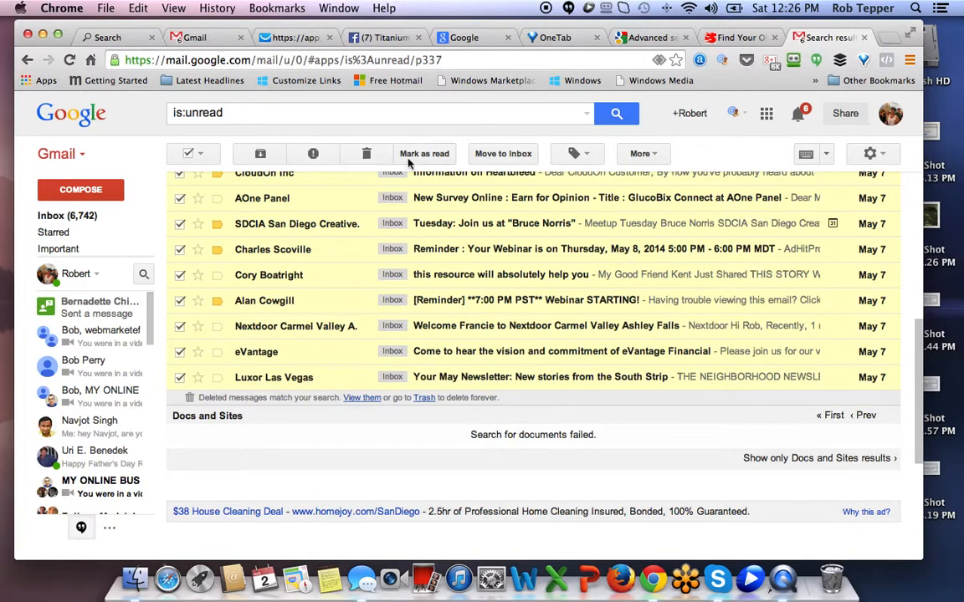
left_click(366, 154)
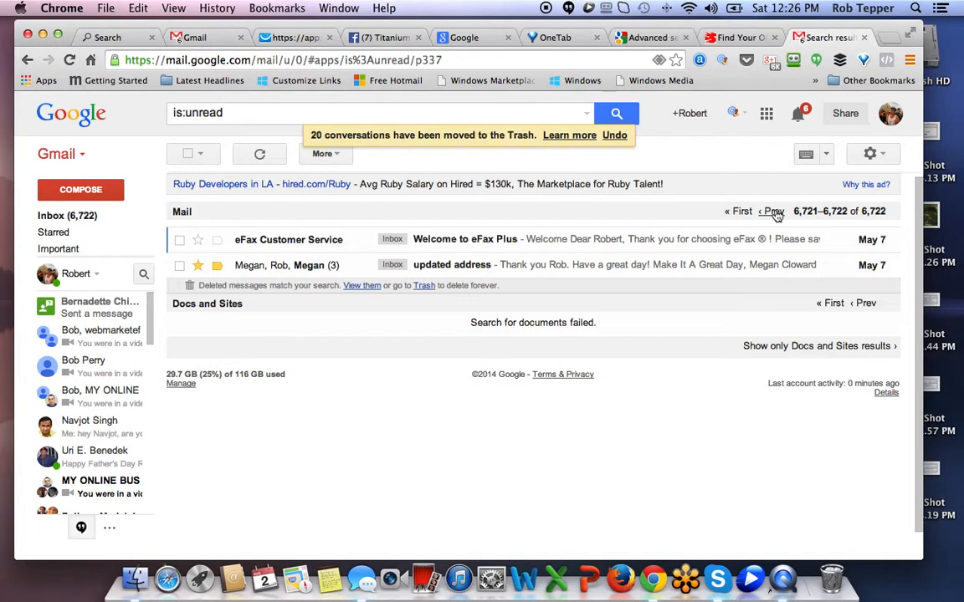
left_click(833, 211)
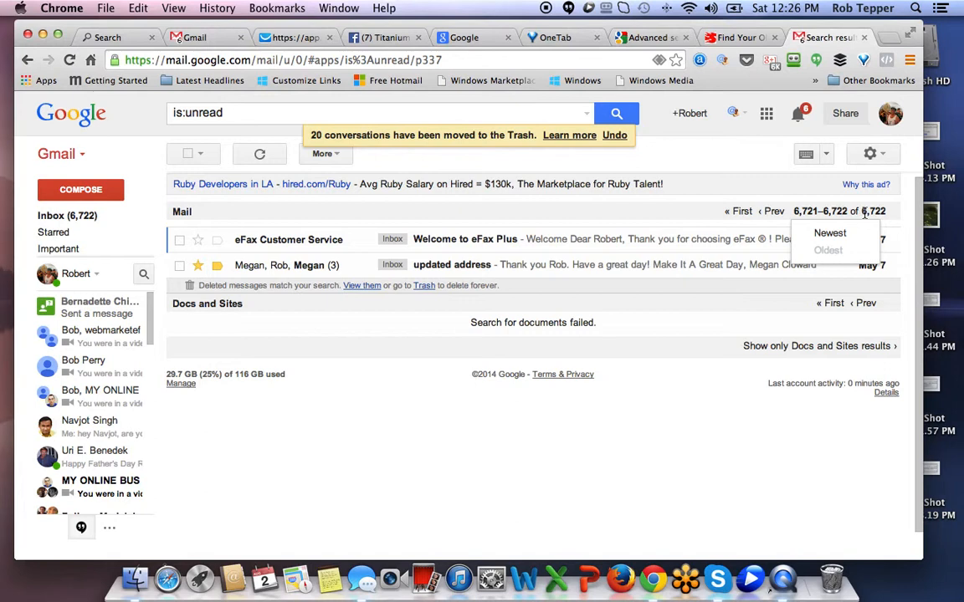
left_click(873, 153)
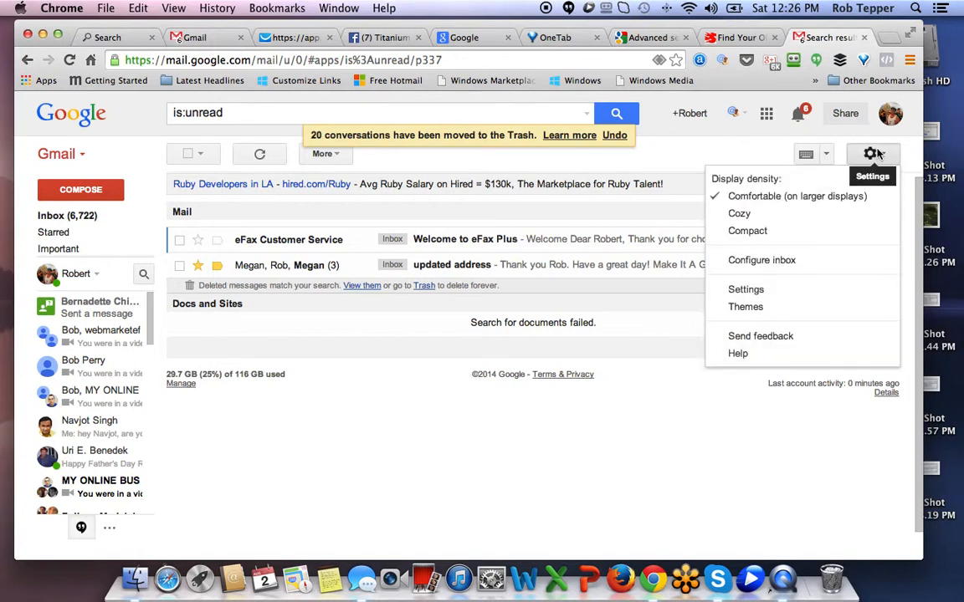
right_click(749, 286)
left_click(749, 289)
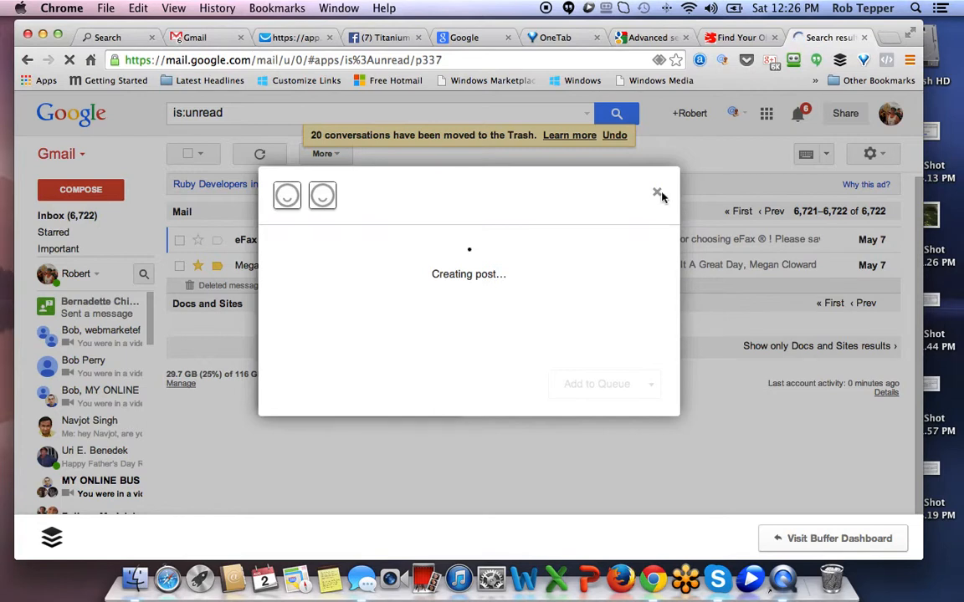
left_click(658, 195)
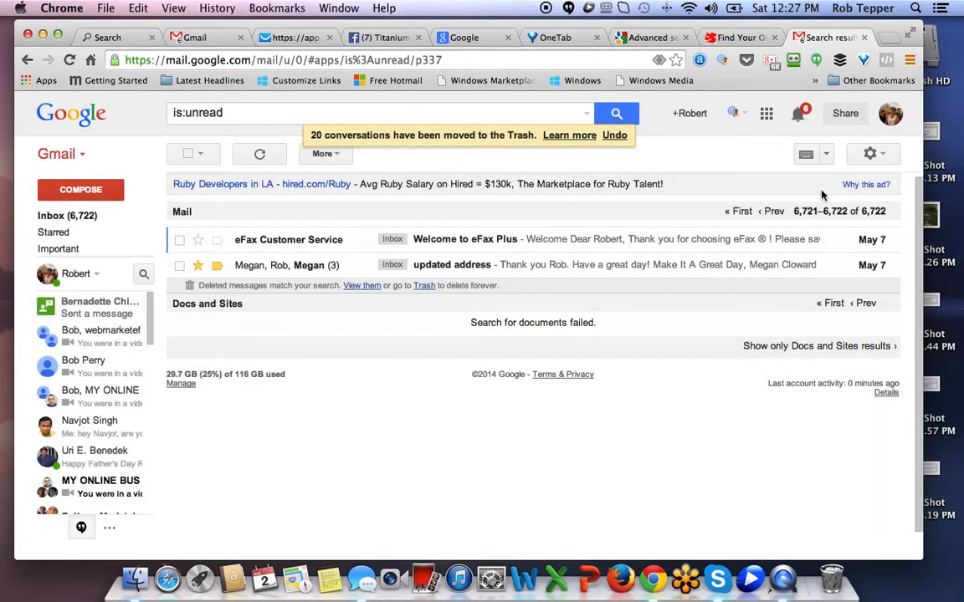
right_click(874, 153)
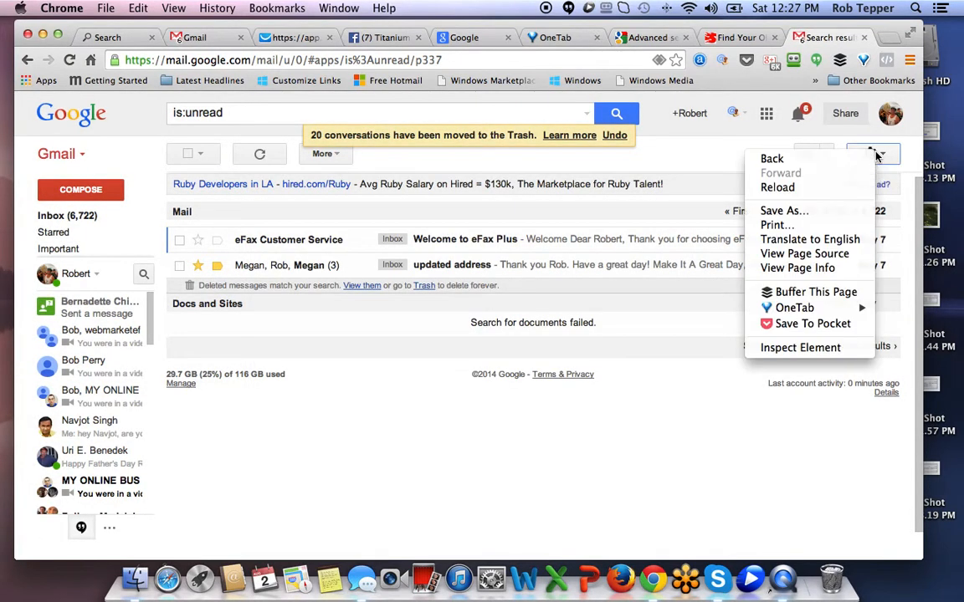
left_click(887, 157)
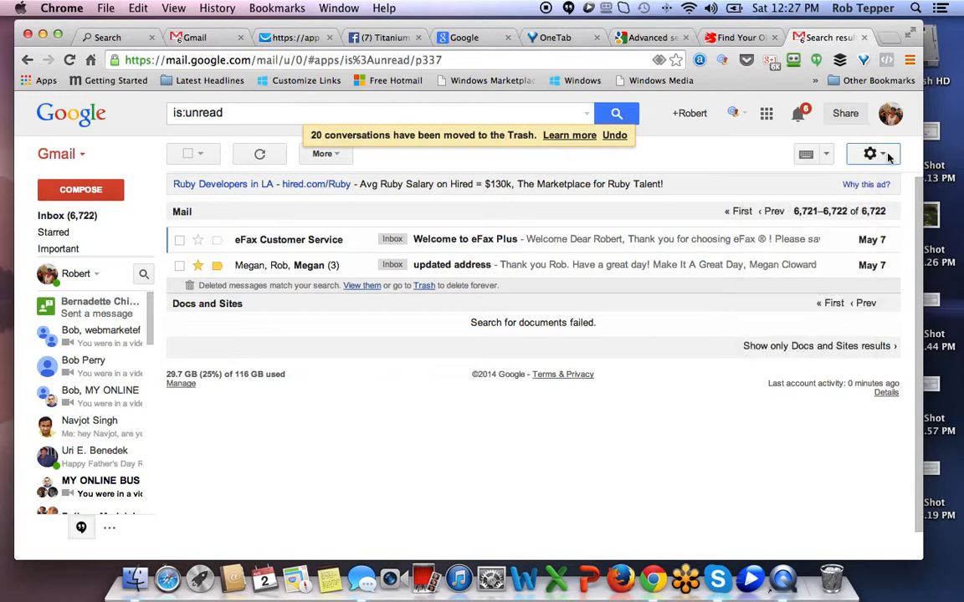
left_click(885, 156)
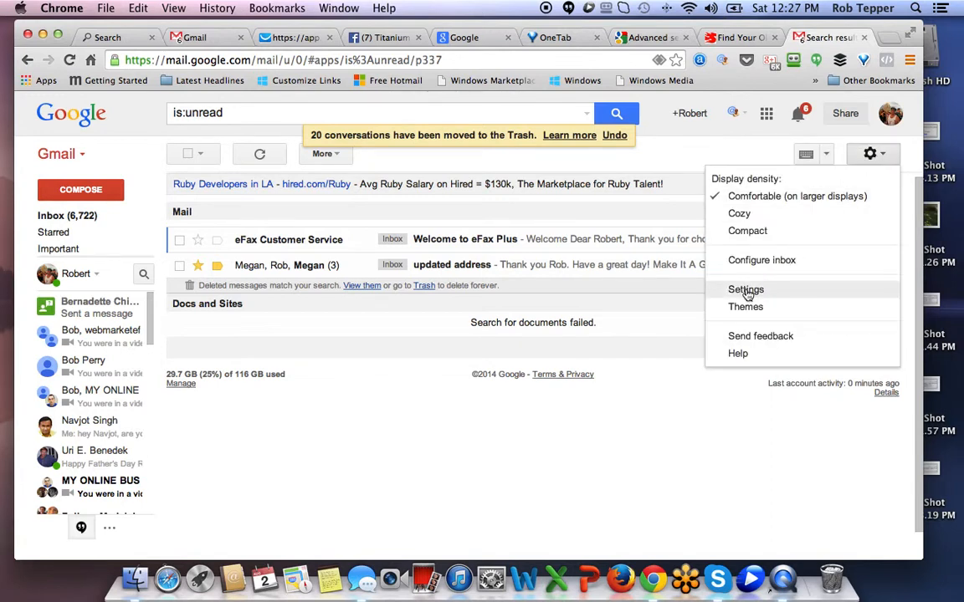
right_click(741, 265)
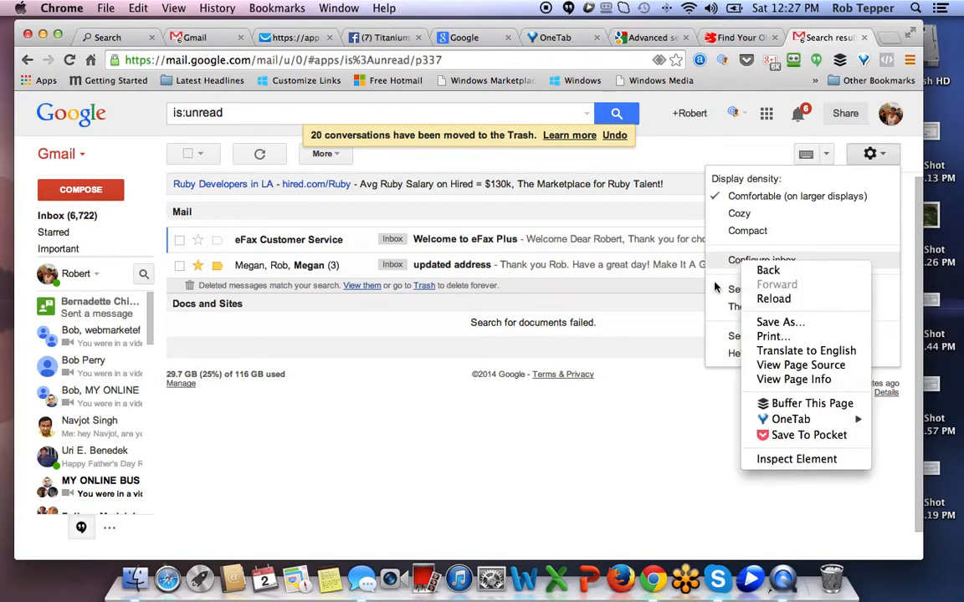
left_click(696, 384)
right_click(733, 290)
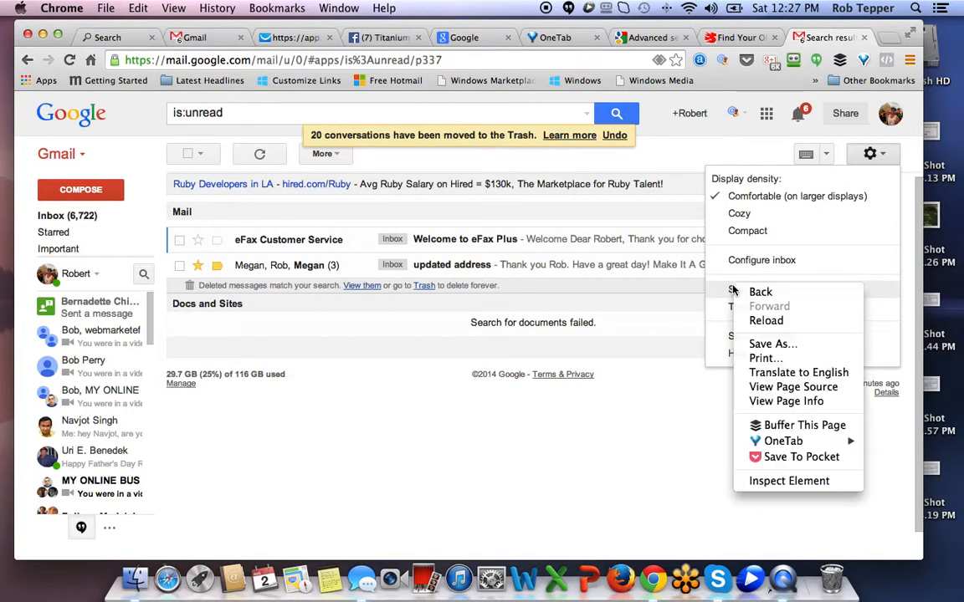
left_click(712, 435)
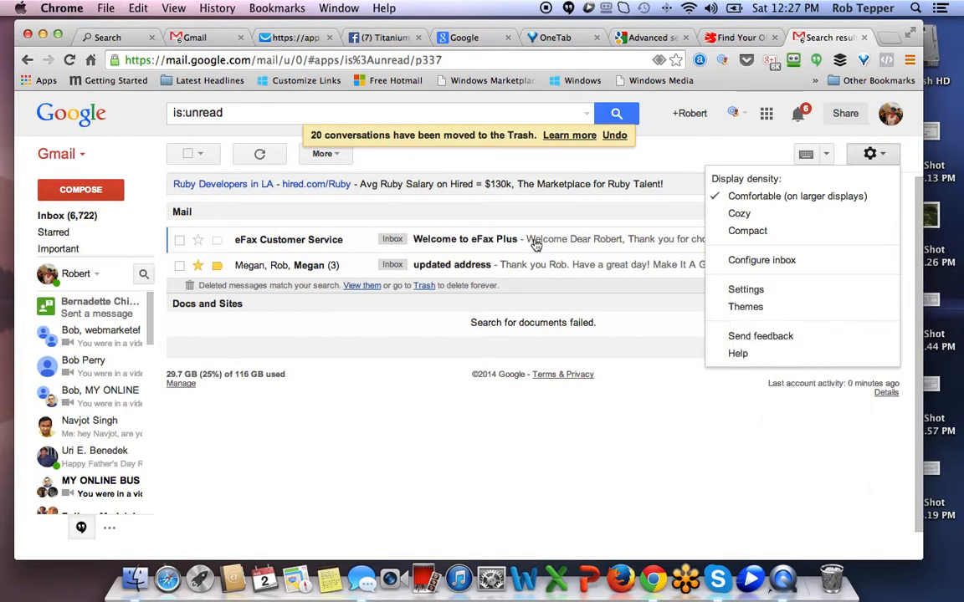
left_click(419, 417)
left_click(187, 36)
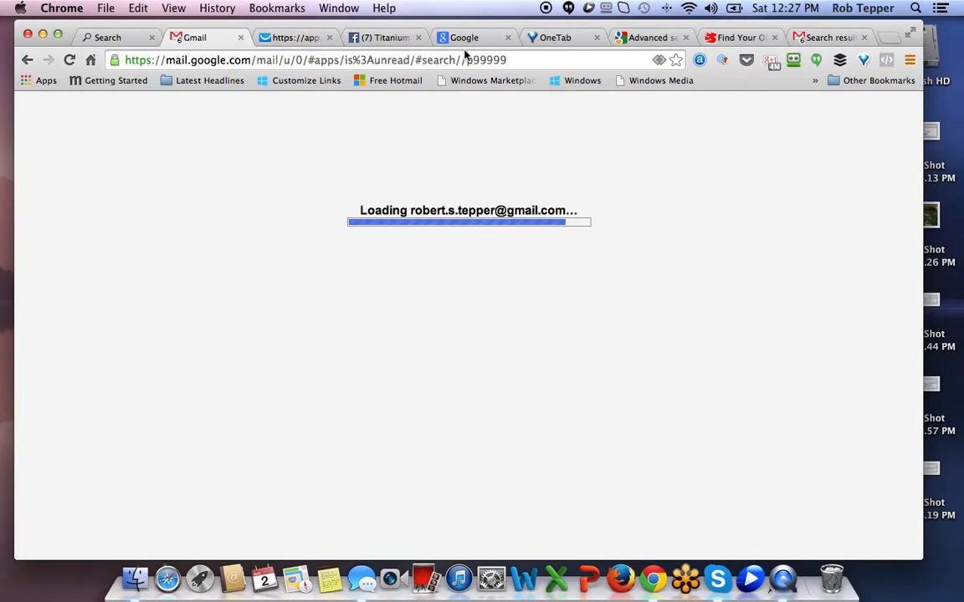
left_click_drag(550, 56, 279, 61)
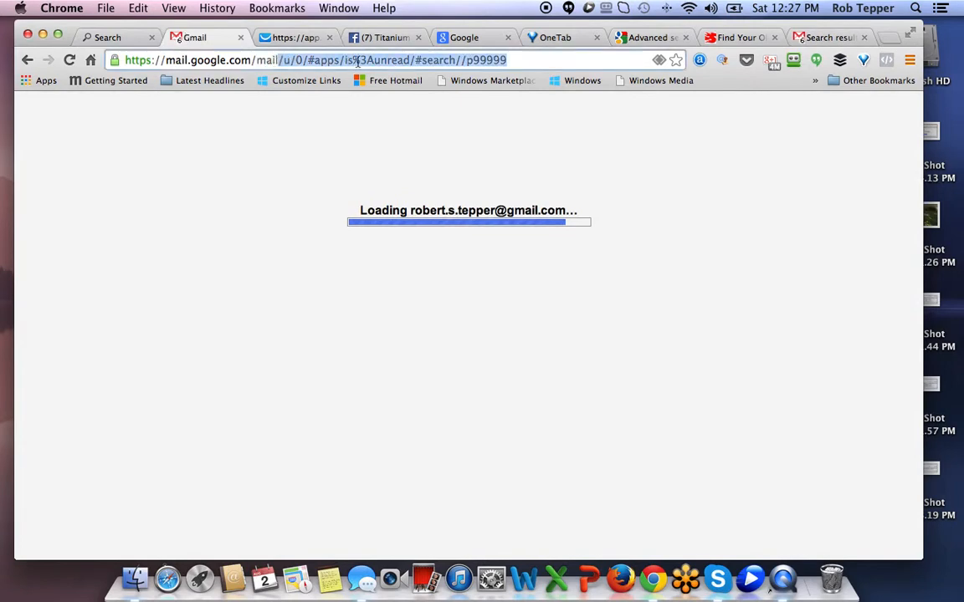
mouse_move(315, 56)
left_mouse_down()
mouse_move(302, 58)
mouse_move(311, 59)
left_mouse_up()
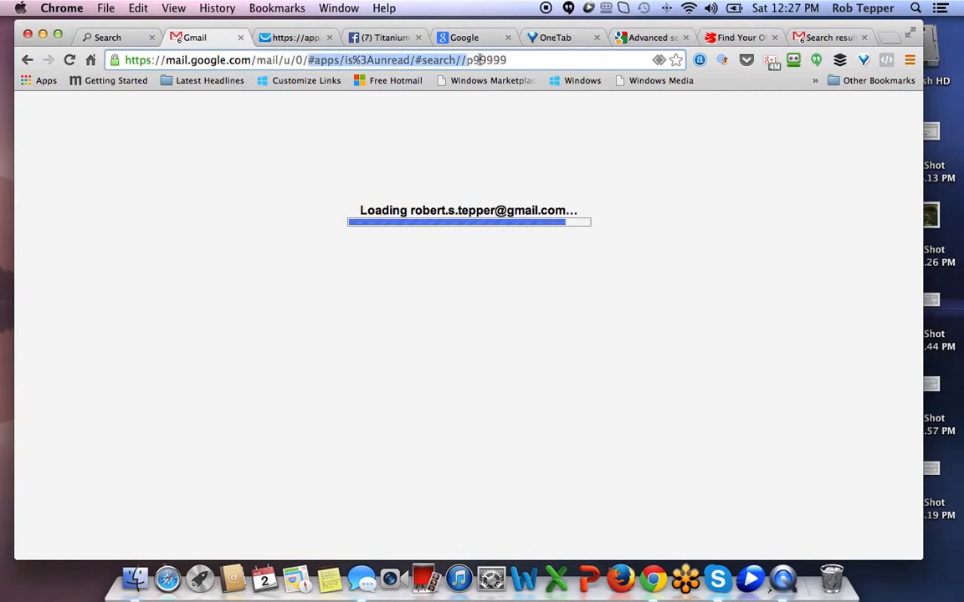
key("BackSpace")
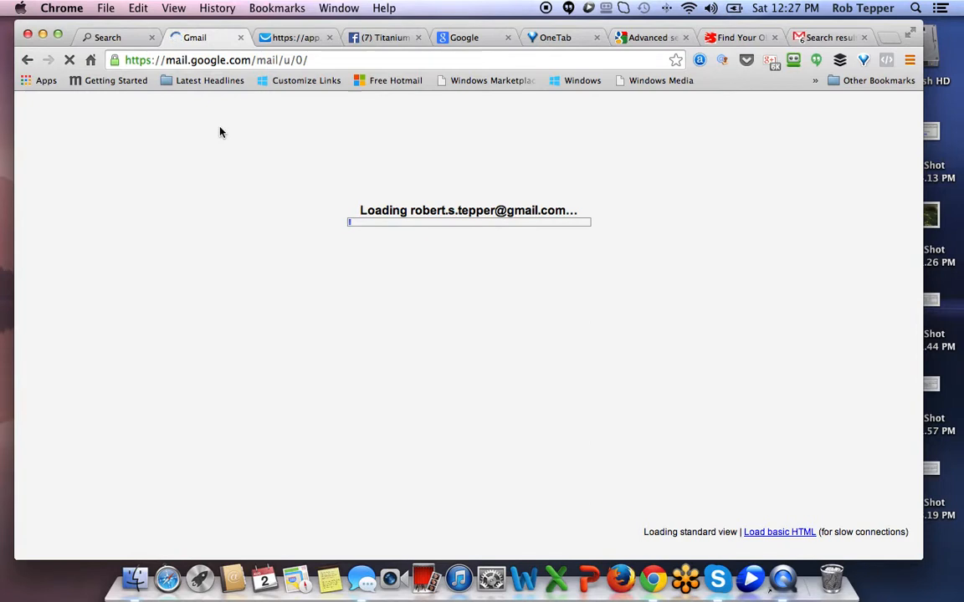
key("super+Tab")
key("super+Tab")
key("super+Tab")
key("super+Tab")
key("super+Tab")
key("super+Tab")
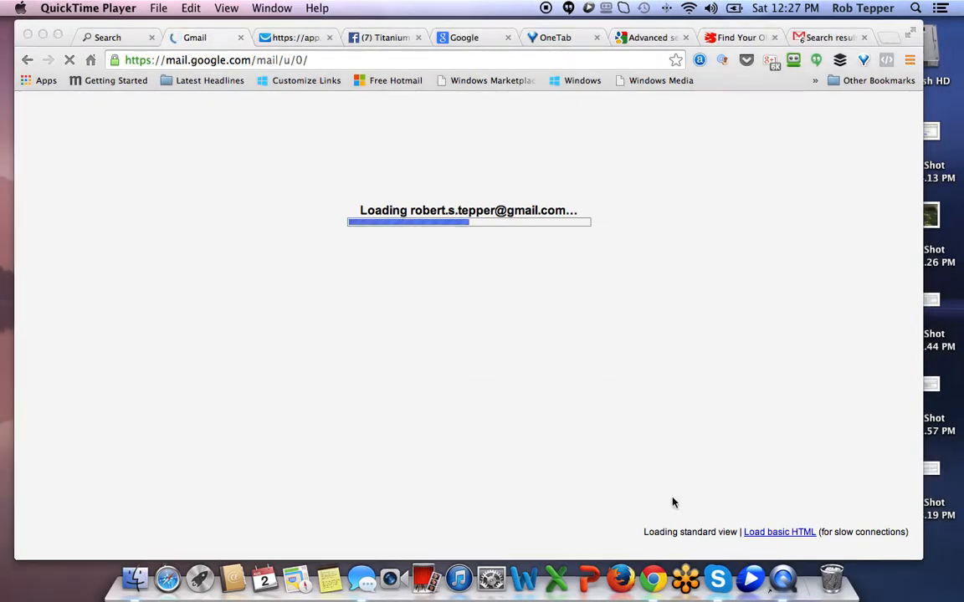
right_click(779, 576)
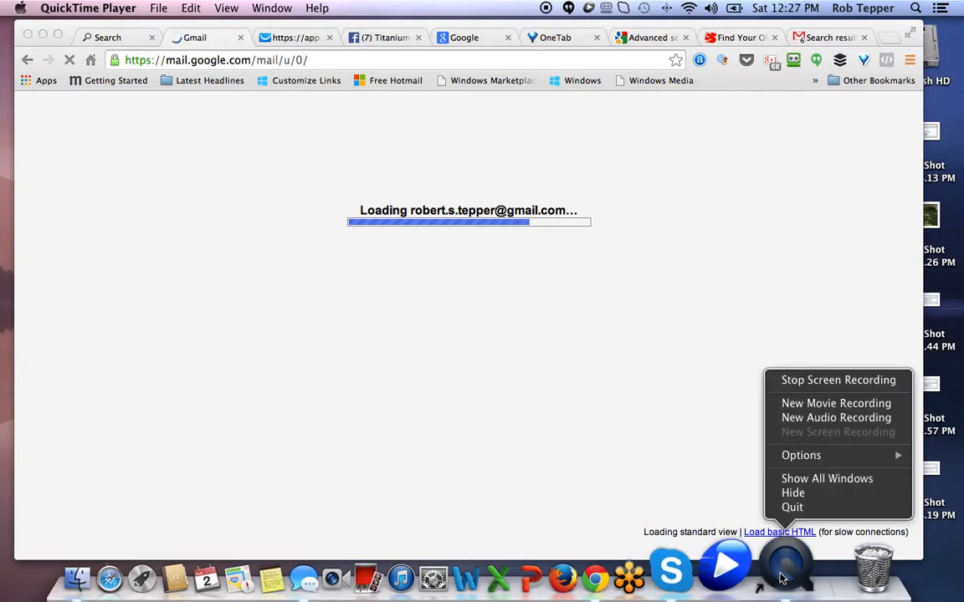
left_click(86, 9)
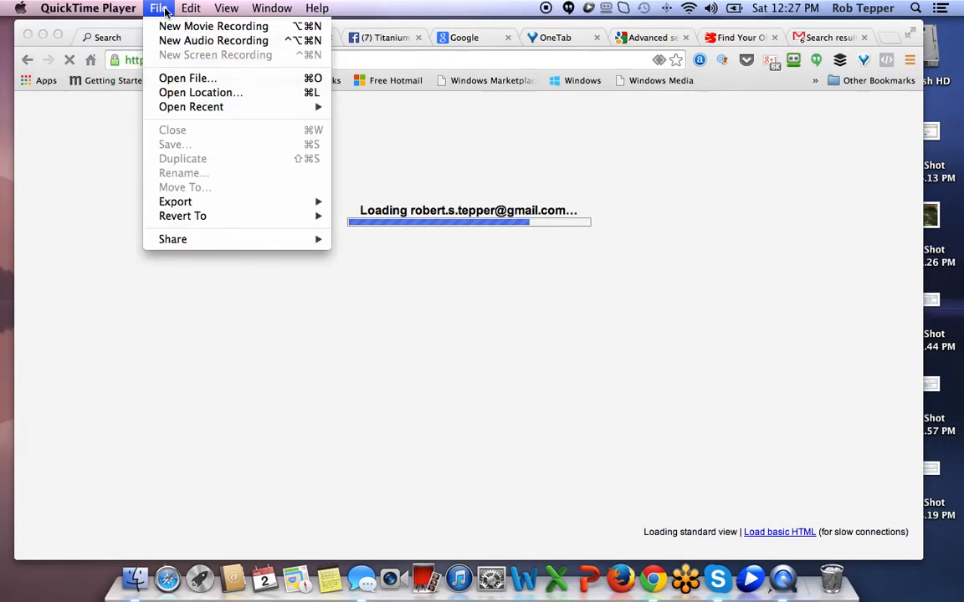
left_click(361, 329)
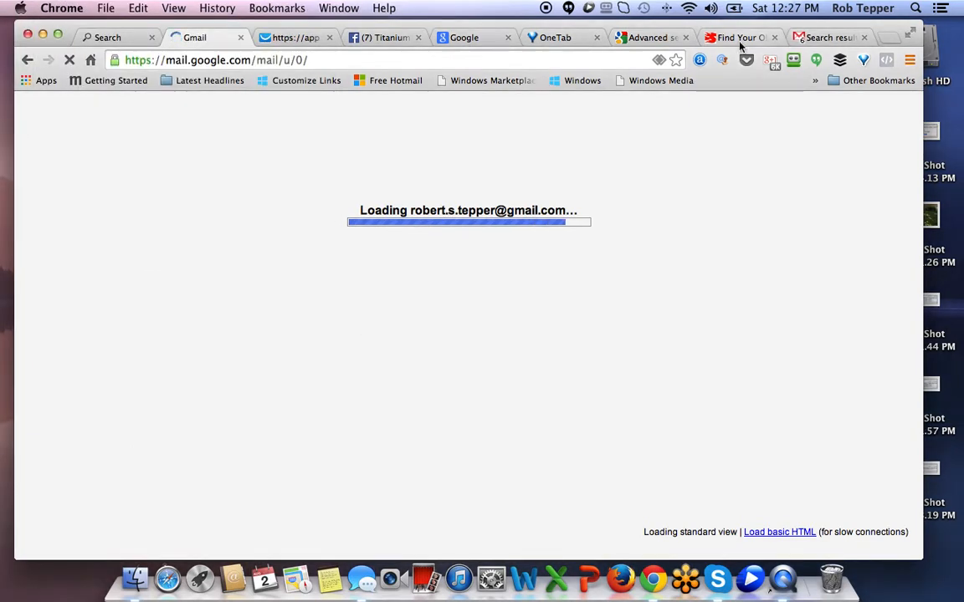
Step: Return to the unread search results, go to the previous page and select every conversation on it
left_click(803, 38)
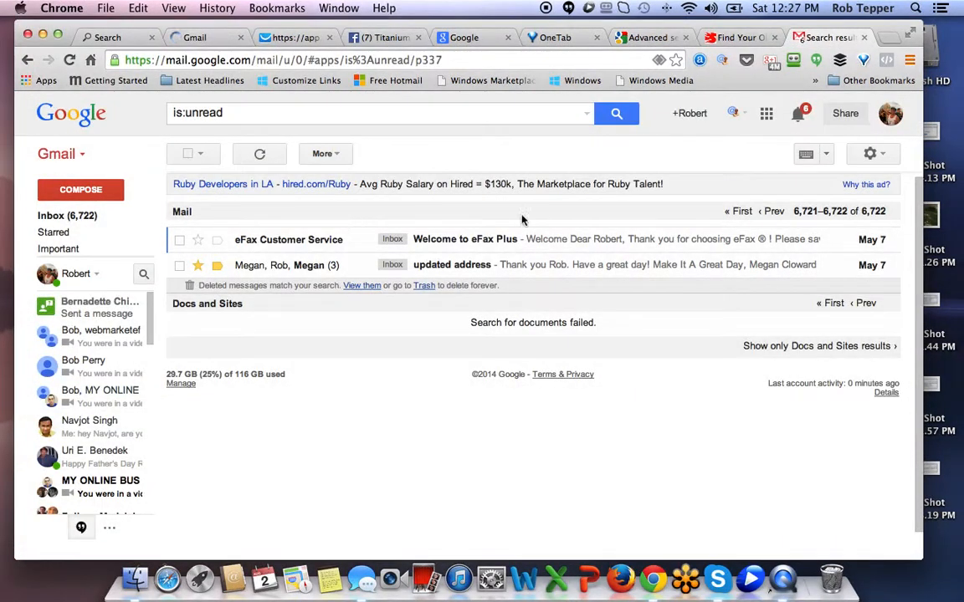
left_click(774, 212)
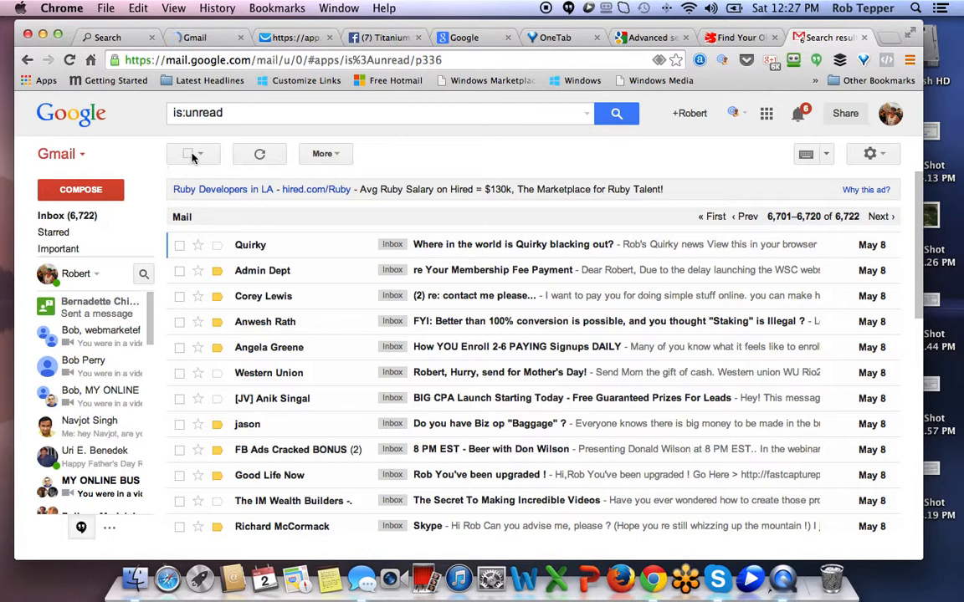
left_click(189, 155)
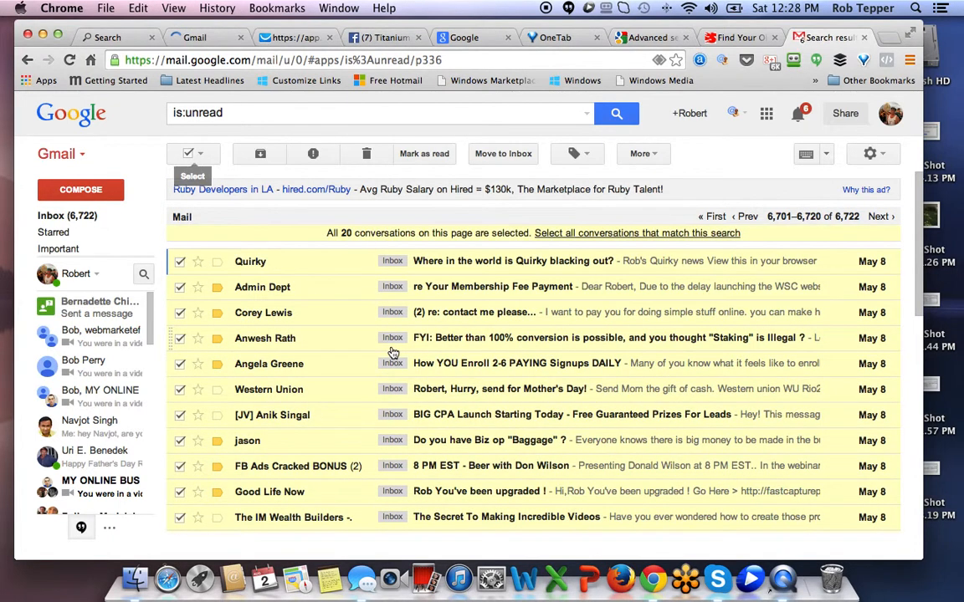
Step: Review the selected conversations down to the end of the page and deselect the one with the subject "Skype"
scroll(393, 352, "down", 3)
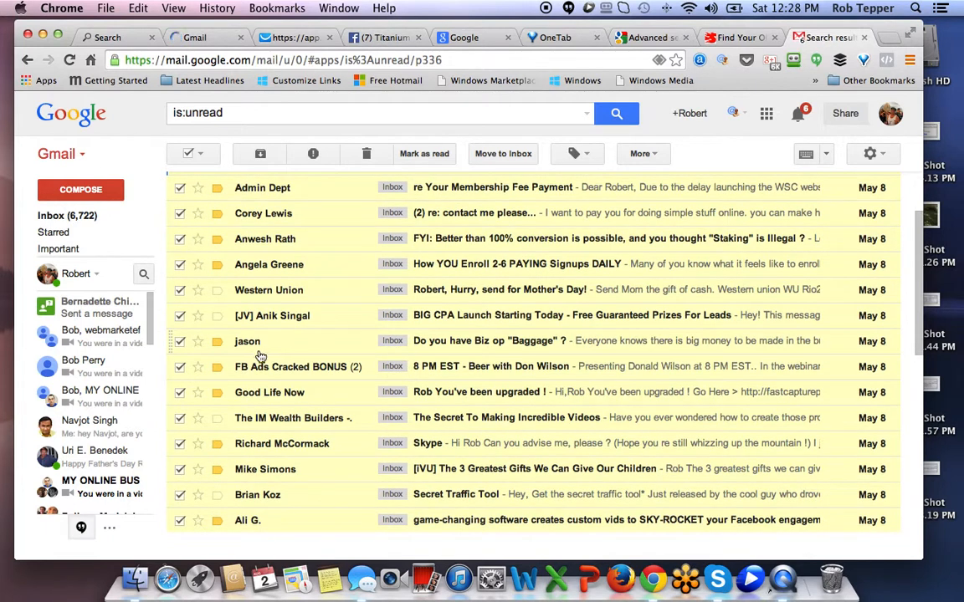
scroll(259, 346, "down", 1)
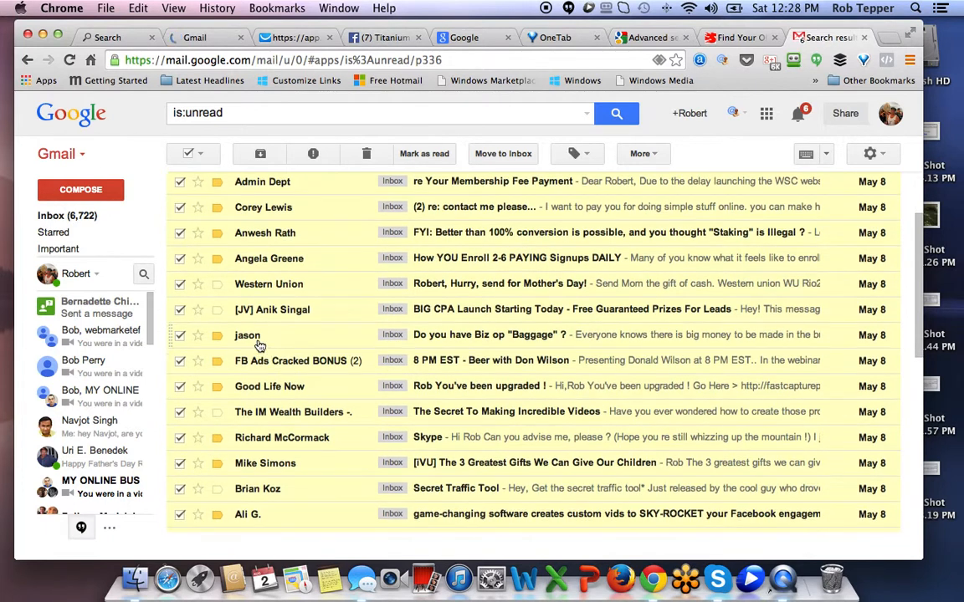
scroll(435, 339, "down", 2)
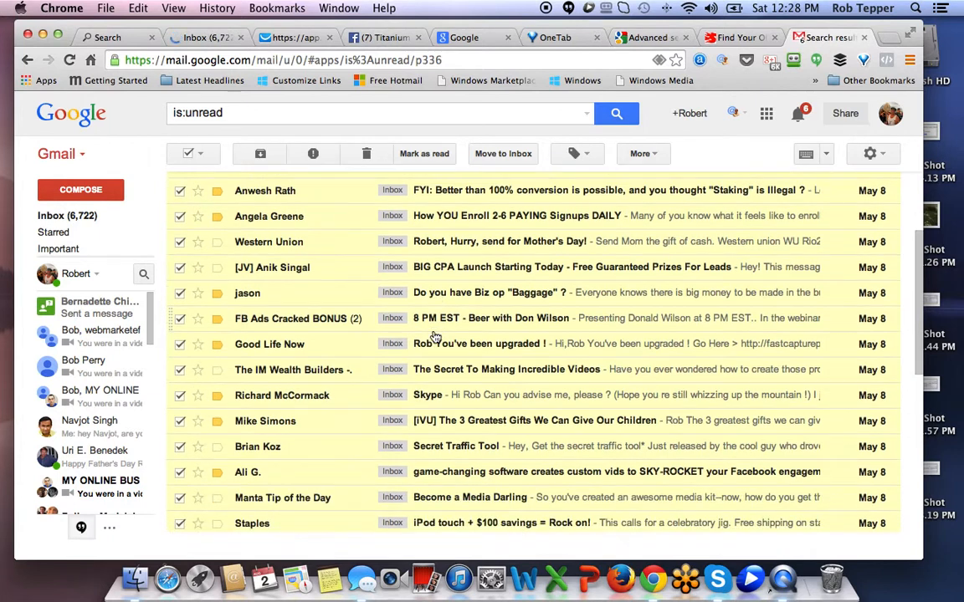
scroll(419, 339, "down", 2)
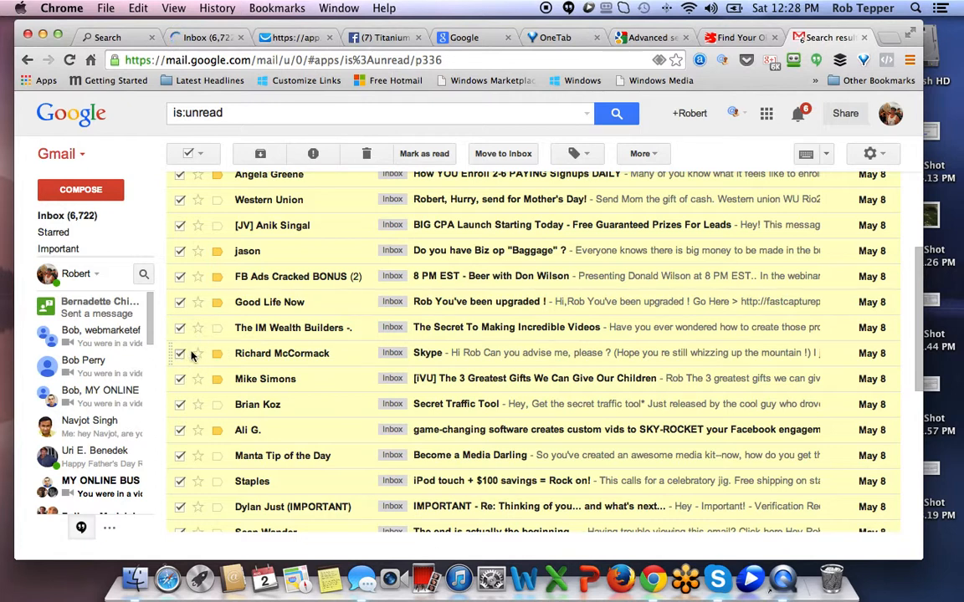
left_click(191, 356)
scroll(191, 355, "down", 1)
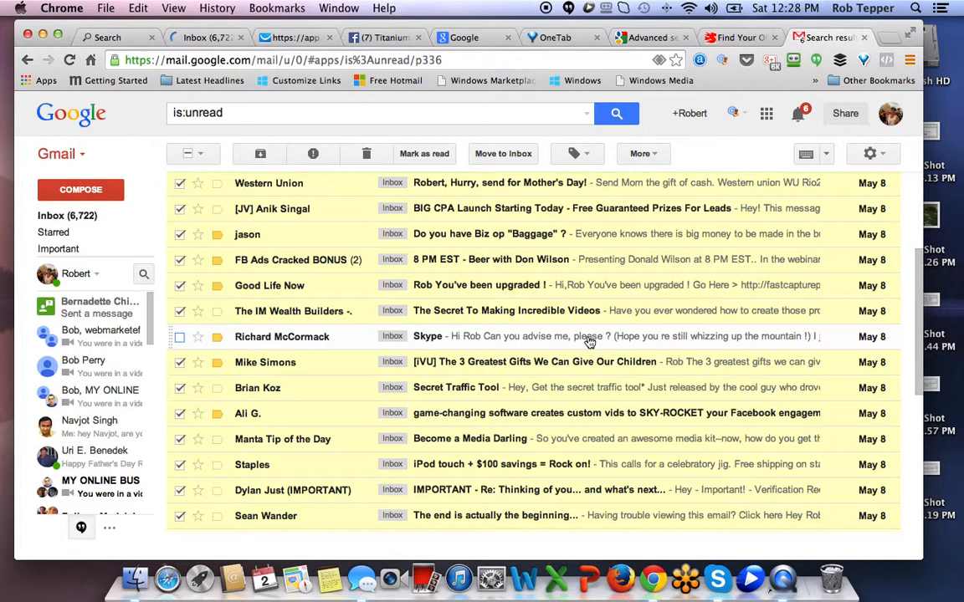
scroll(308, 348, "down", 3)
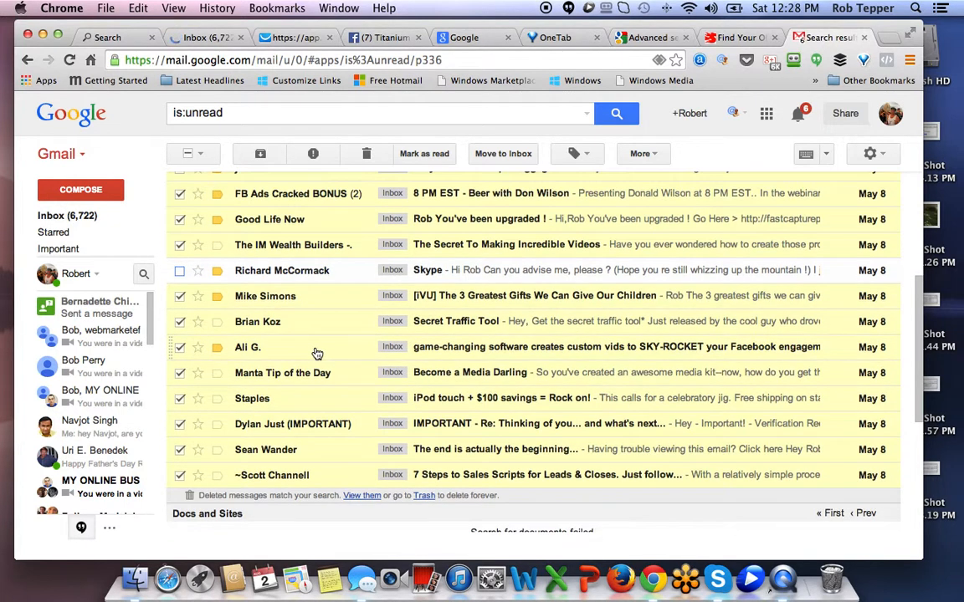
Step: Move the selected conversations to the Trash and open the settings in the other Gmail tab
scroll(351, 359, "down", 2)
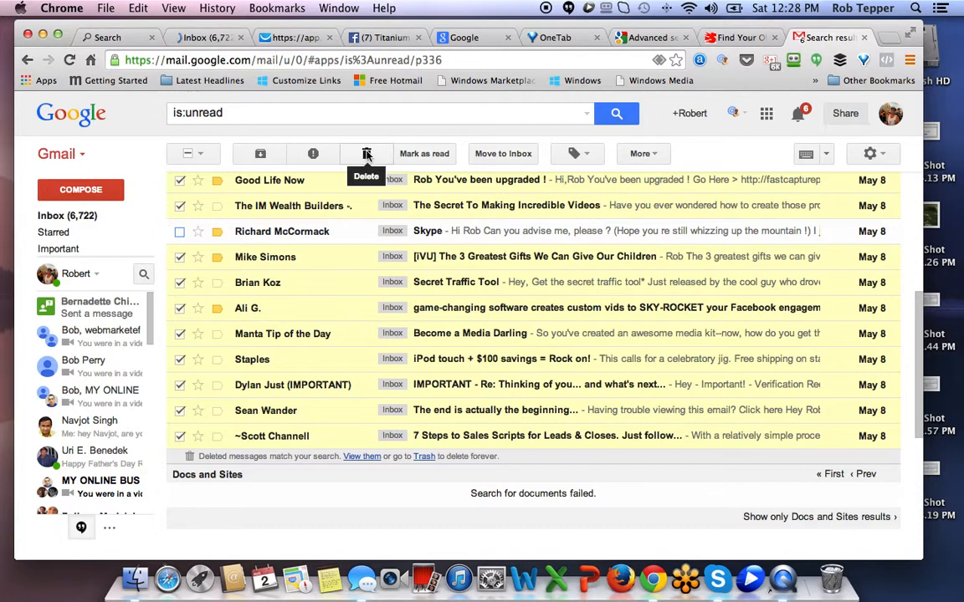
left_click(201, 39)
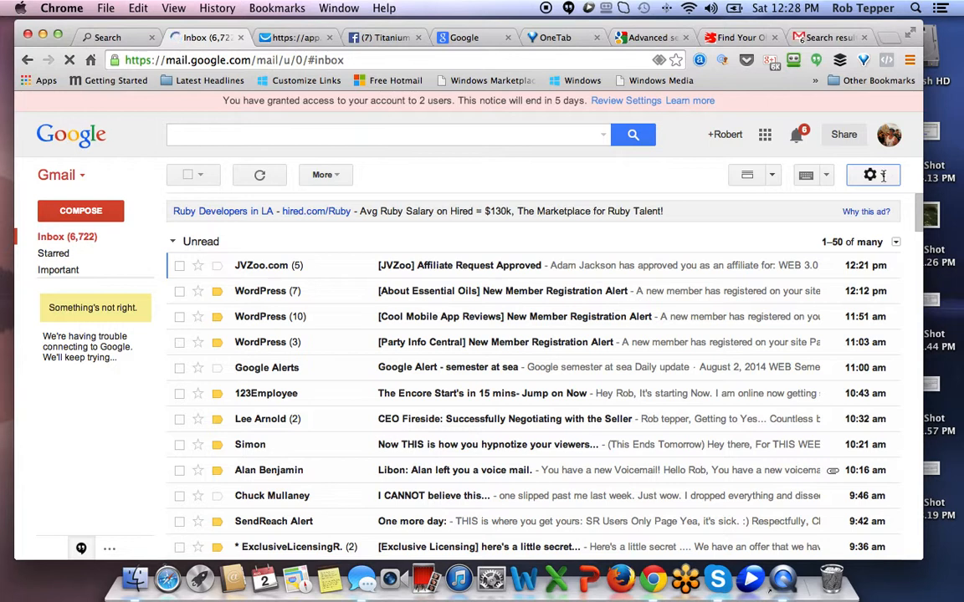
left_click(884, 180)
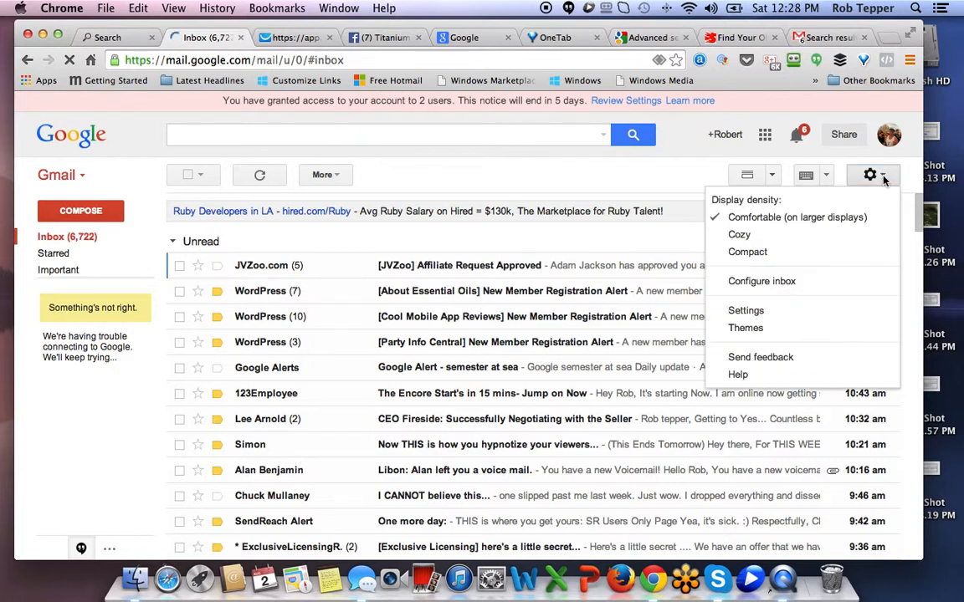
left_click(742, 312)
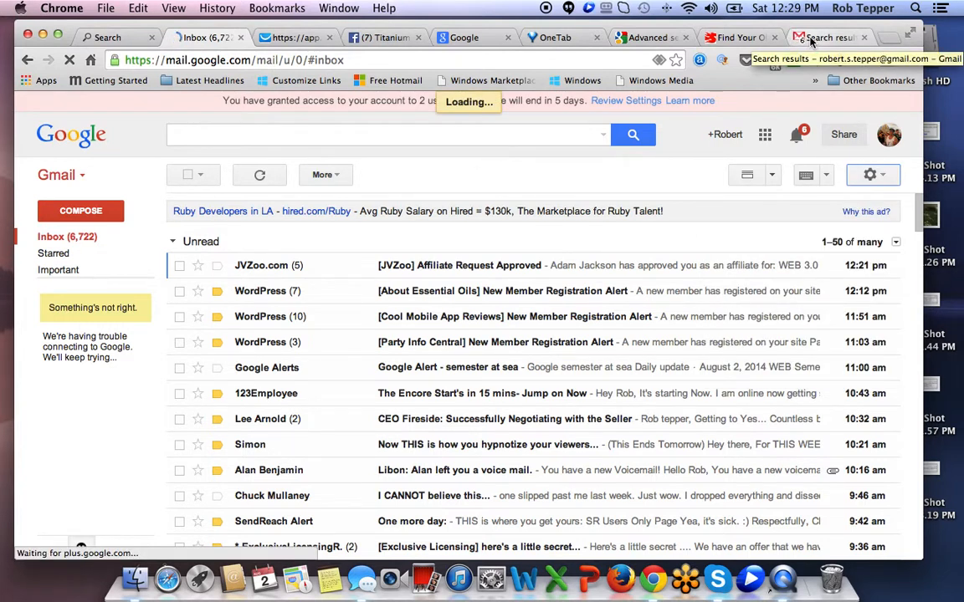
Step: Return to the unread search results, go to the previous page and select all the conversations on it
left_click(809, 38)
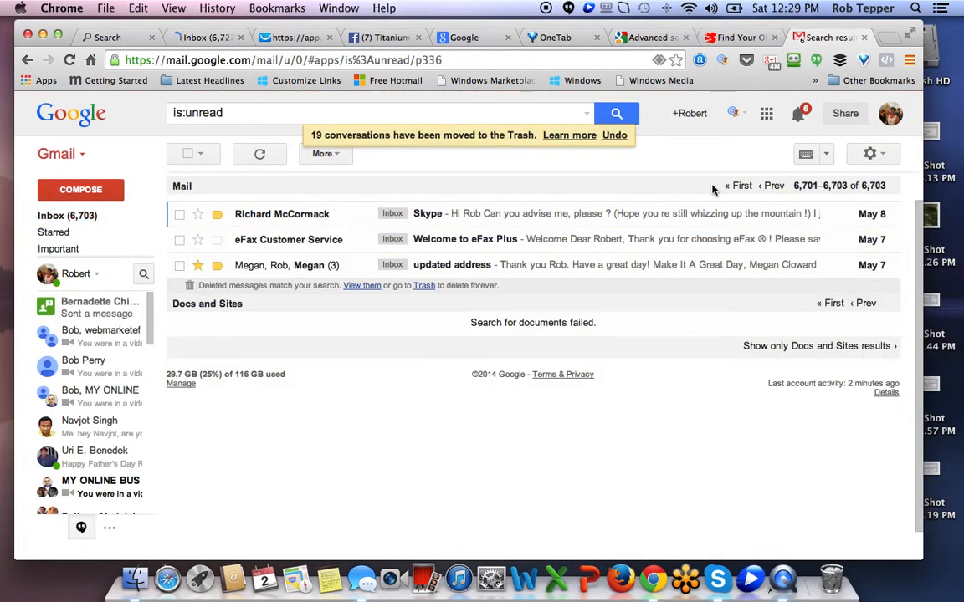
left_click(772, 189)
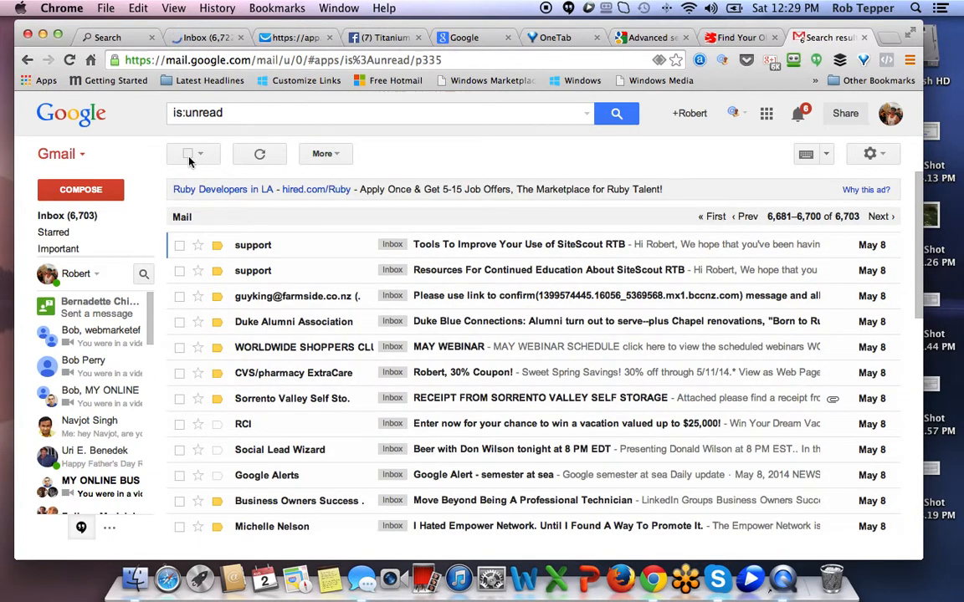
left_click(188, 154)
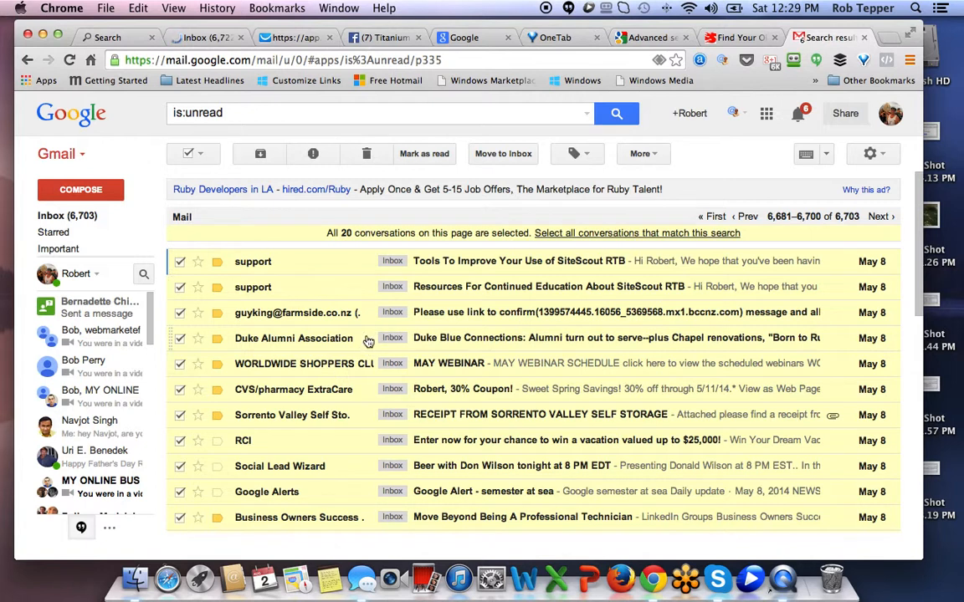
Step: Review the selected conversations down the page and deselect "Re: Come to hear the vision and commitment of eVantage Financial"
scroll(311, 364, "down", 1)
scroll(288, 388, "down", 3)
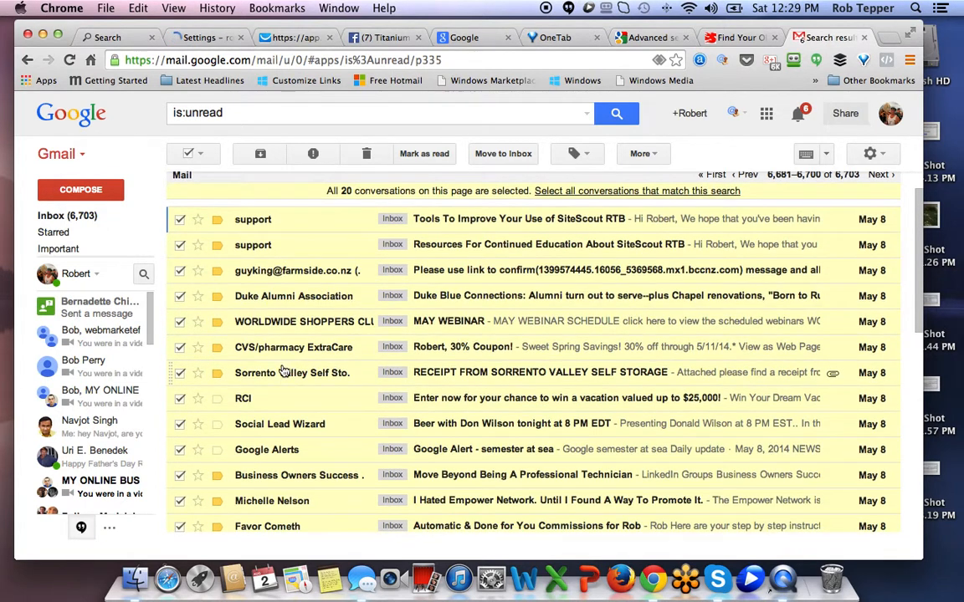
scroll(280, 378, "down", 6)
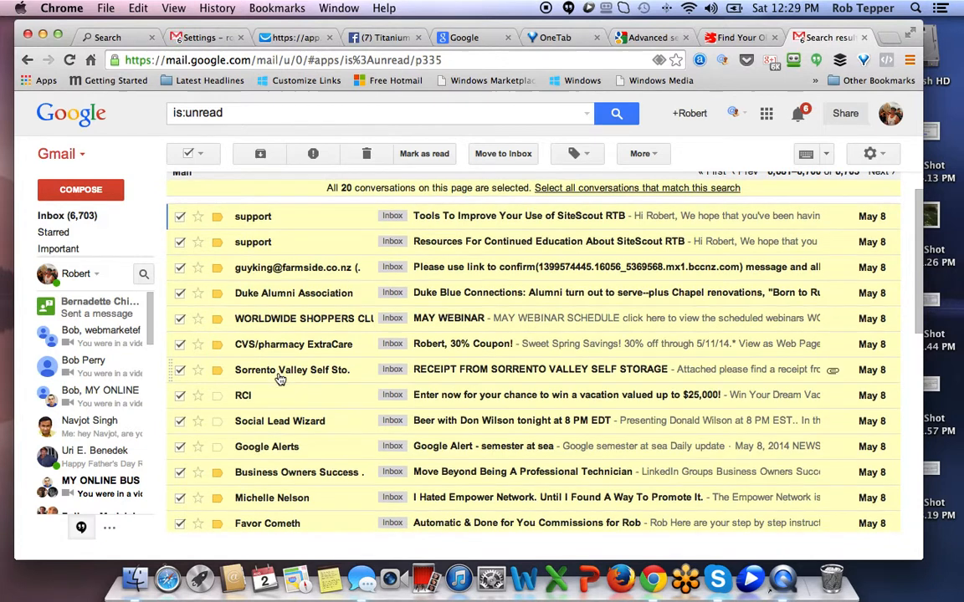
mouse_move(280, 377)
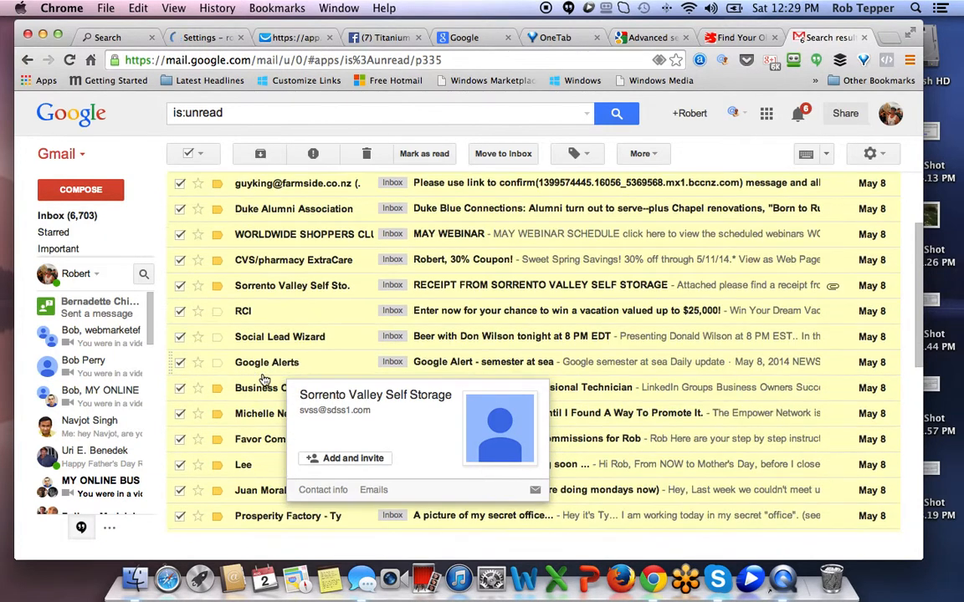
scroll(251, 381, "down", 3)
scroll(264, 376, "down", 2)
scroll(264, 376, "down", 2)
scroll(263, 368, "down", 1)
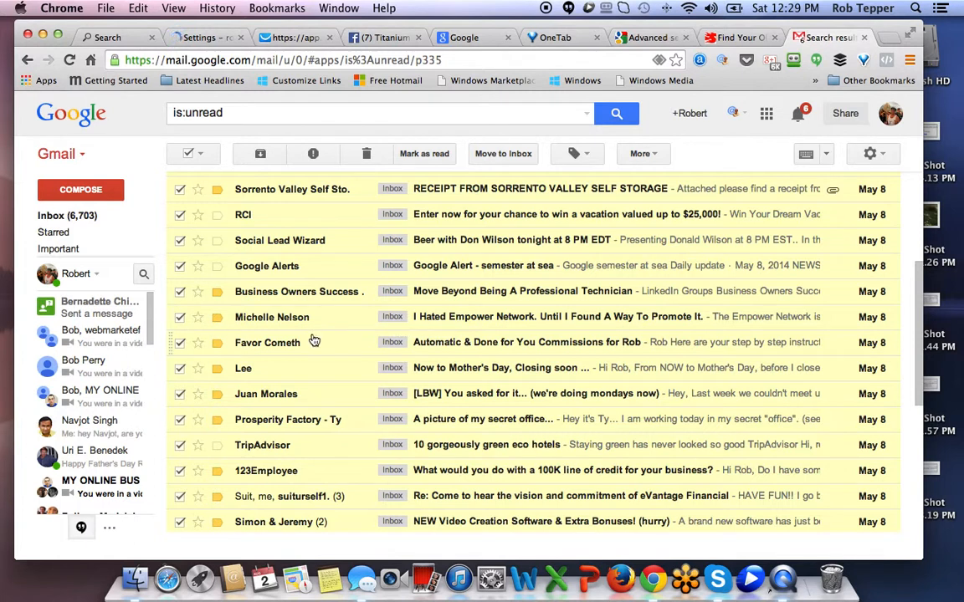
scroll(303, 346, "down", 2)
scroll(304, 347, "down", 3)
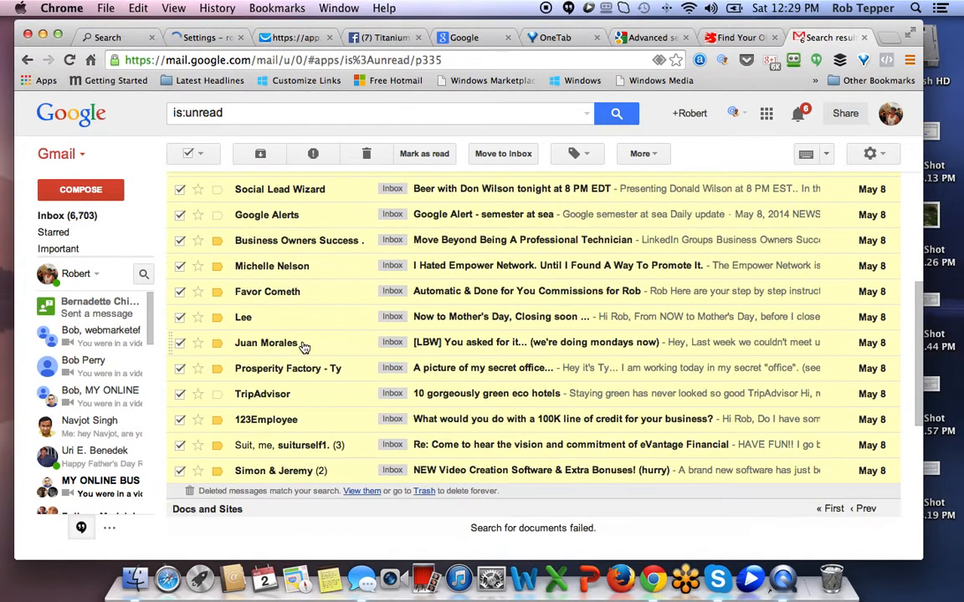
scroll(303, 347, "down", 3)
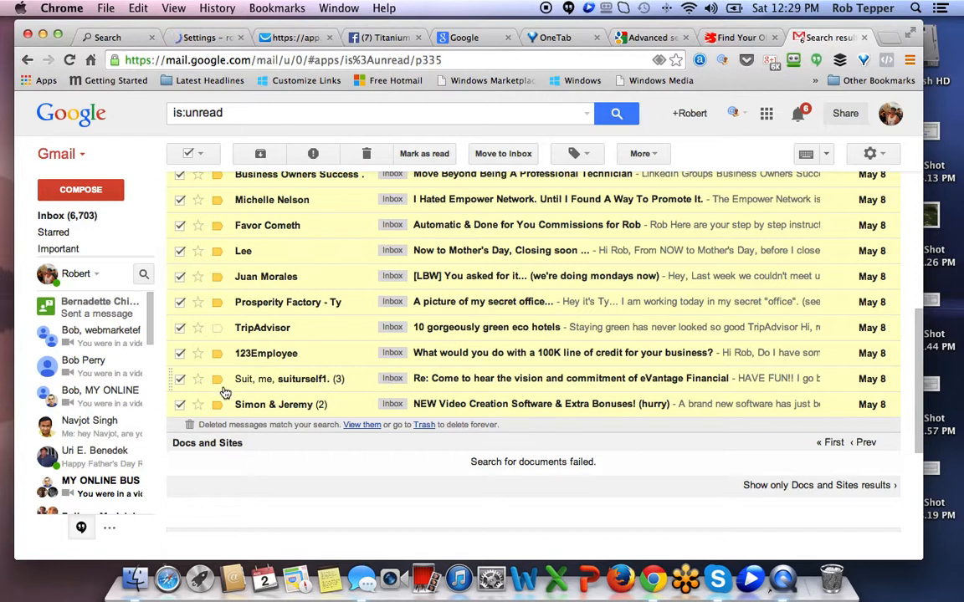
left_click(180, 382)
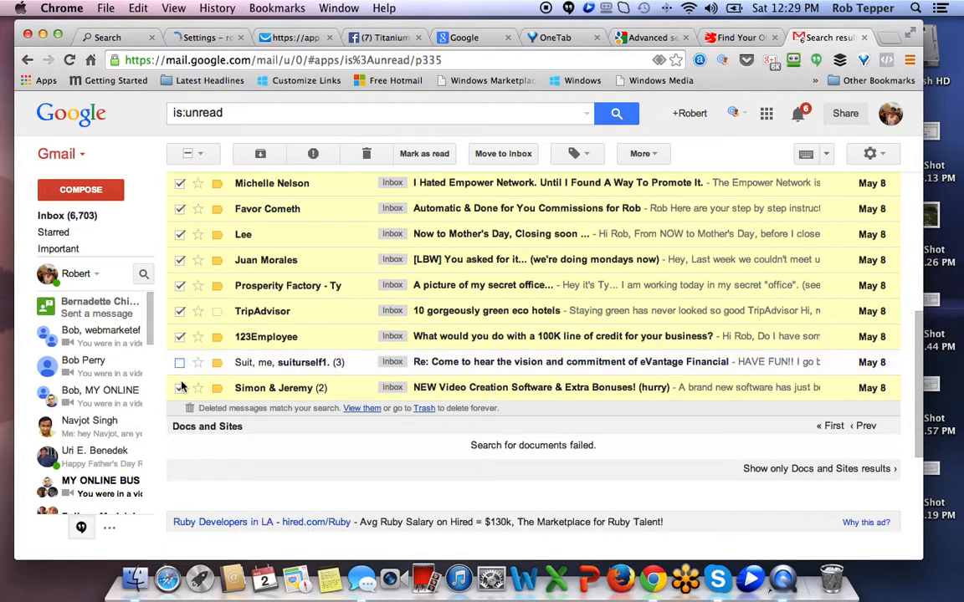
Step: Check the end and start of the page and move the conversations still selected to the Trash
scroll(378, 381, "down", 3)
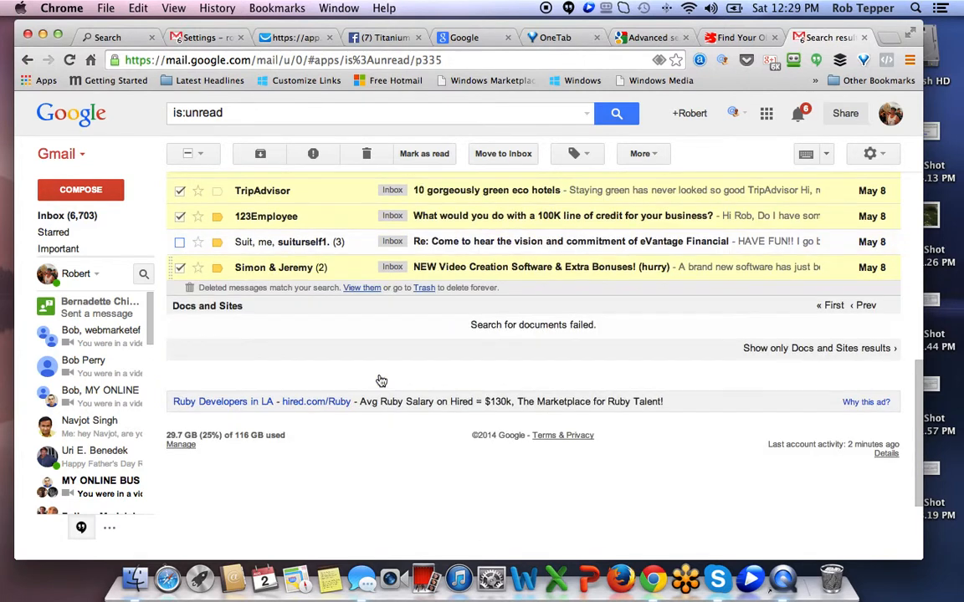
scroll(380, 381, "up", 10)
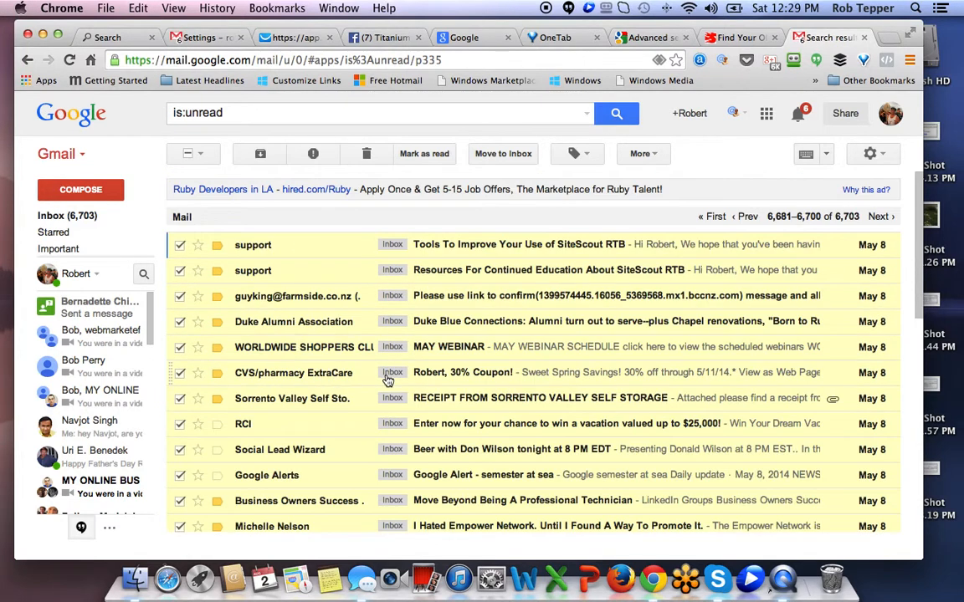
left_click(366, 155)
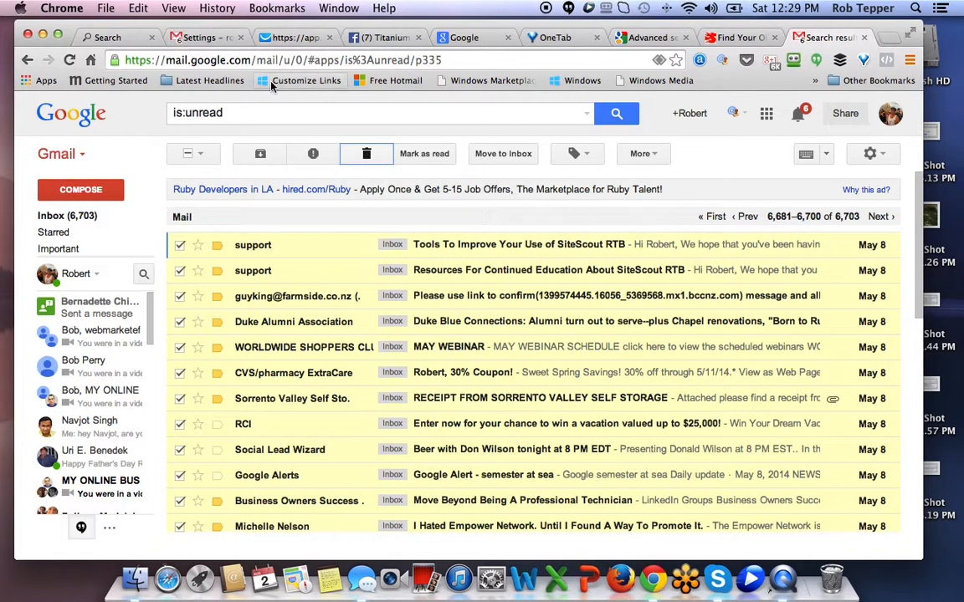
Step: Switch to the Gmail settings tab and look through the Inbox settings, from inbox type to filtered mail
left_click(201, 38)
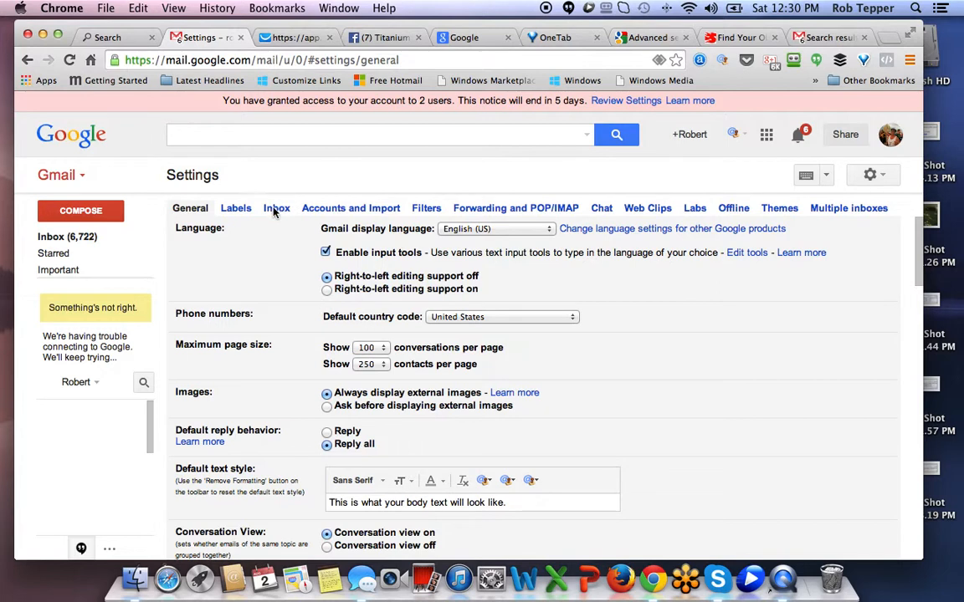
left_click(271, 210)
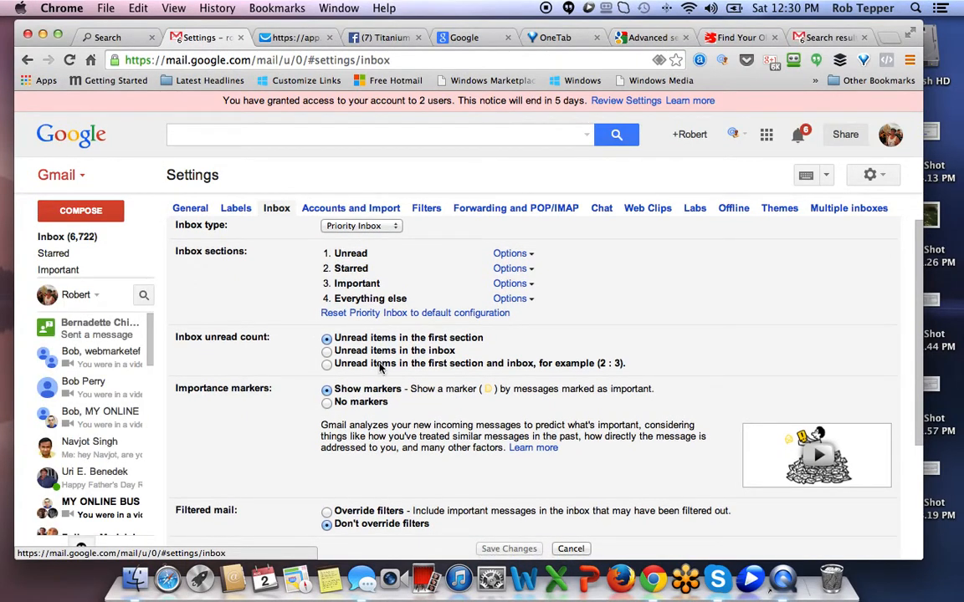
scroll(380, 369, "down", 5)
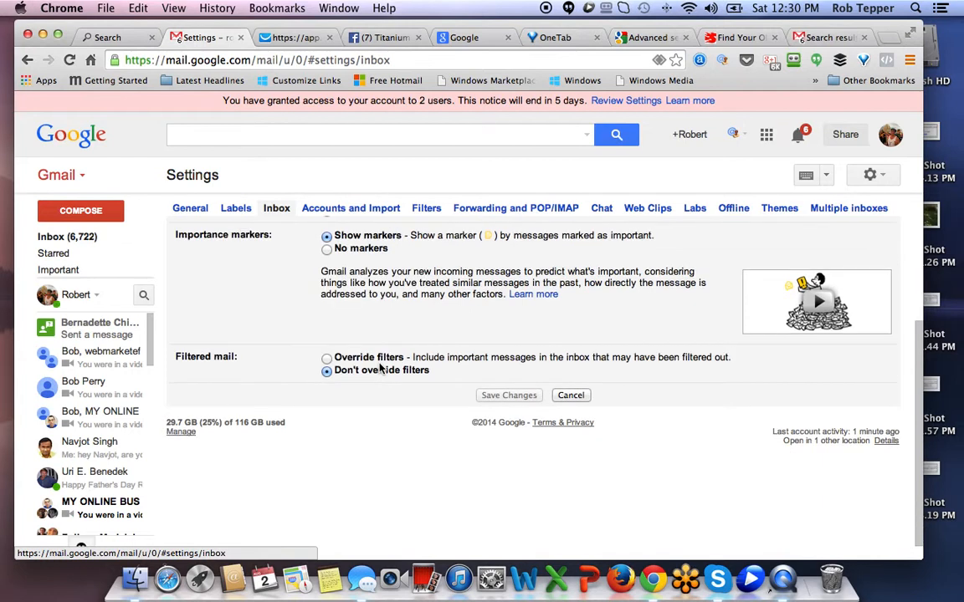
scroll(385, 368, "up", 5)
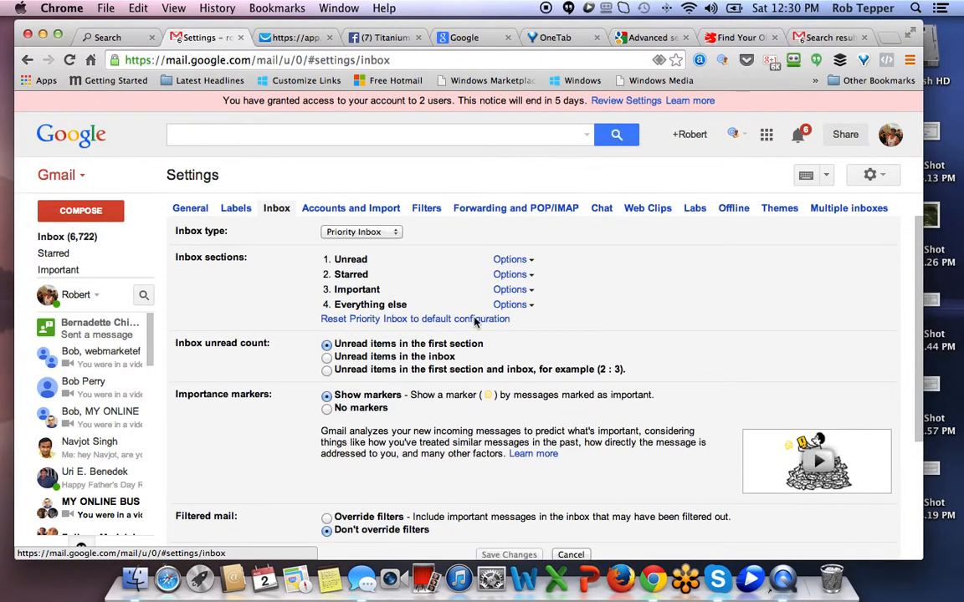
Step: Go back to the unread search results, move to the previous page and select every conversation there
left_click(831, 39)
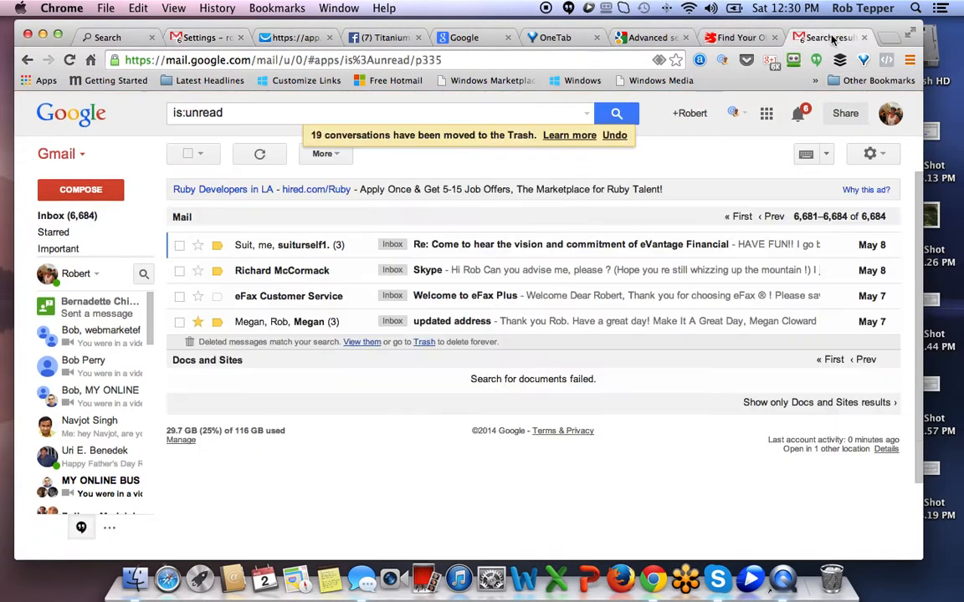
left_click(834, 220)
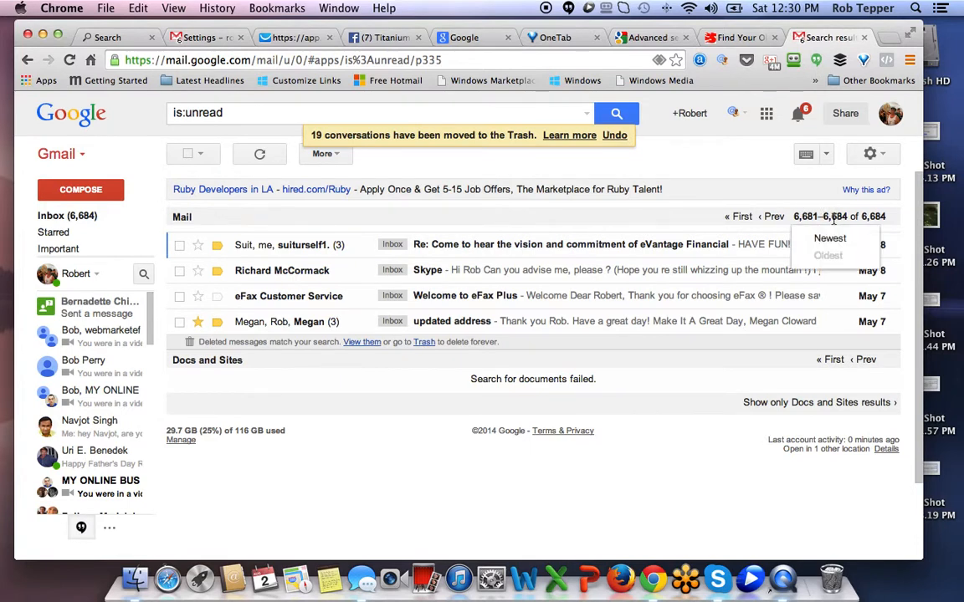
left_click(770, 218)
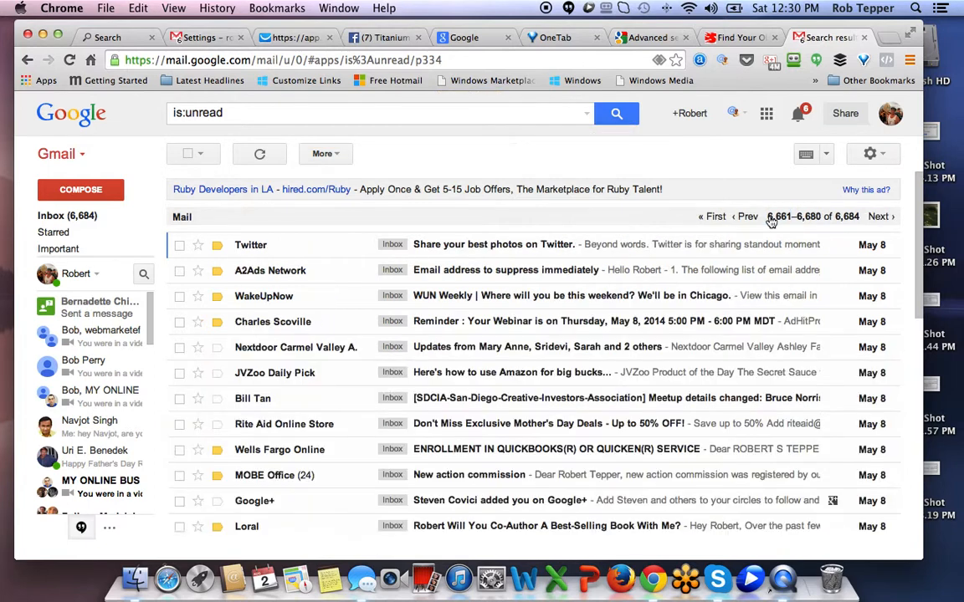
left_click(192, 155)
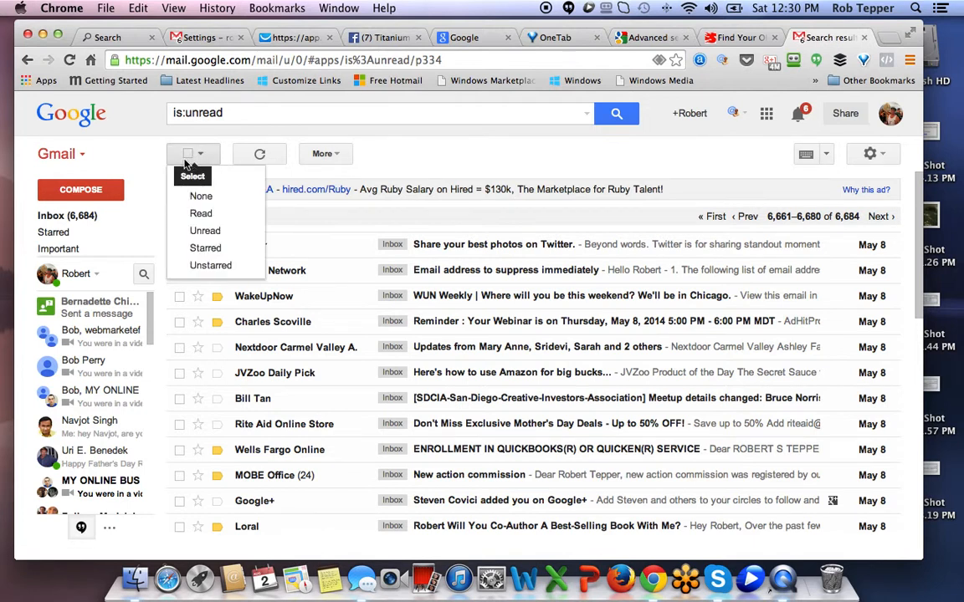
left_click(194, 178)
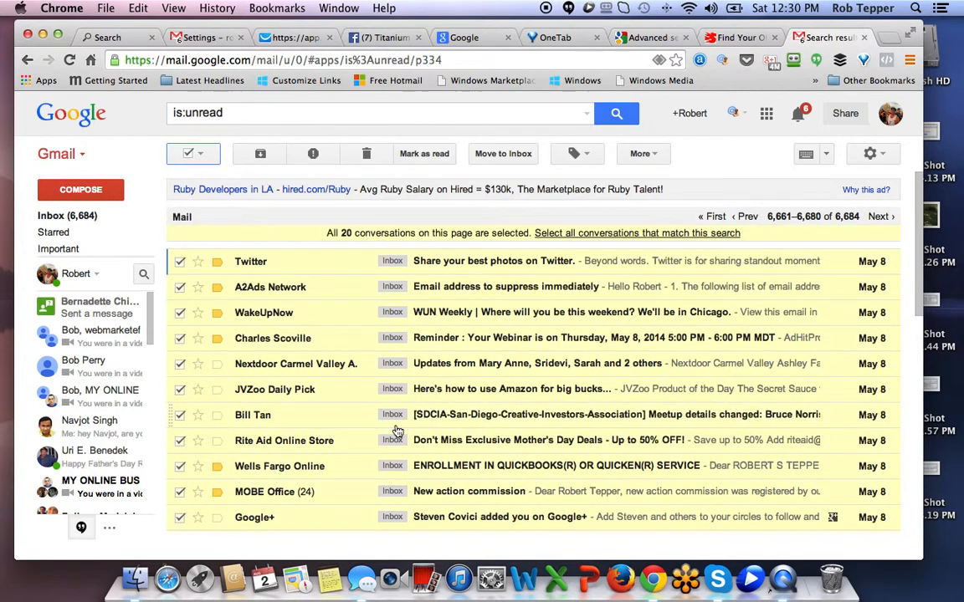
Step: Review the selected conversations down to "[iVU] Done-For-You Traffic Service Now Open To Public" and move them all to the Trash
scroll(397, 431, "down", 3)
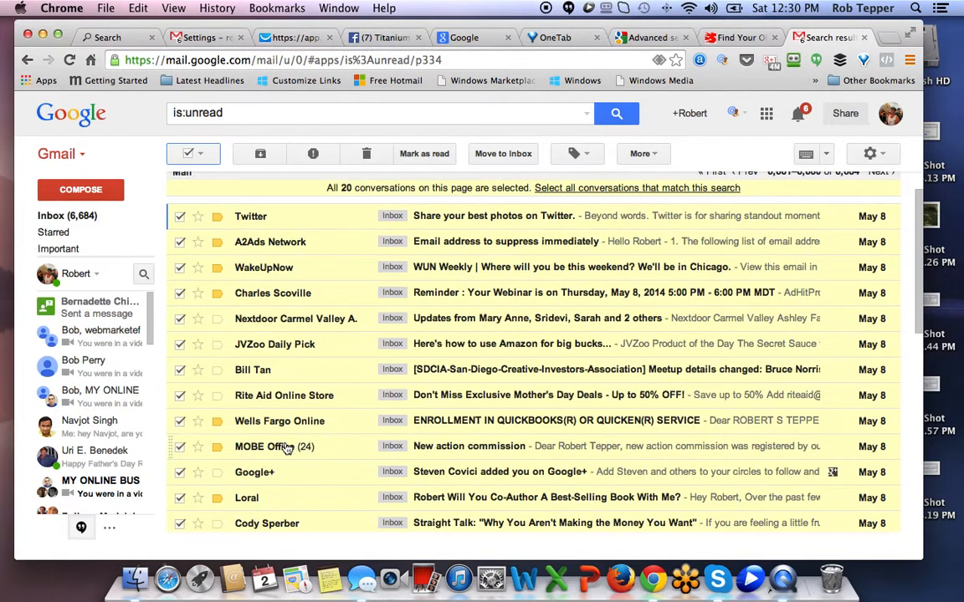
scroll(286, 447, "down", 1)
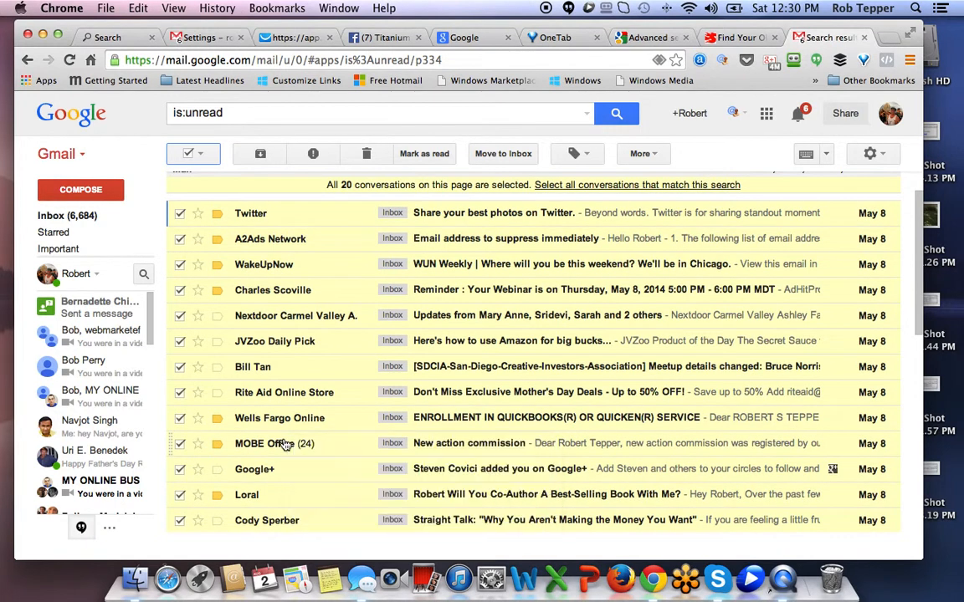
scroll(286, 447, "up", 1)
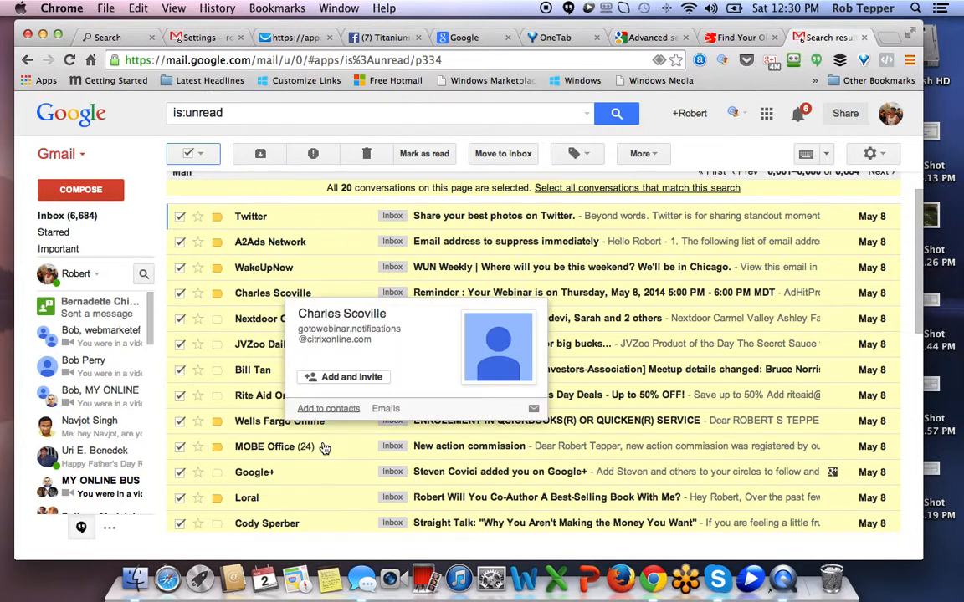
scroll(322, 453, "down", 3)
scroll(318, 452, "down", 5)
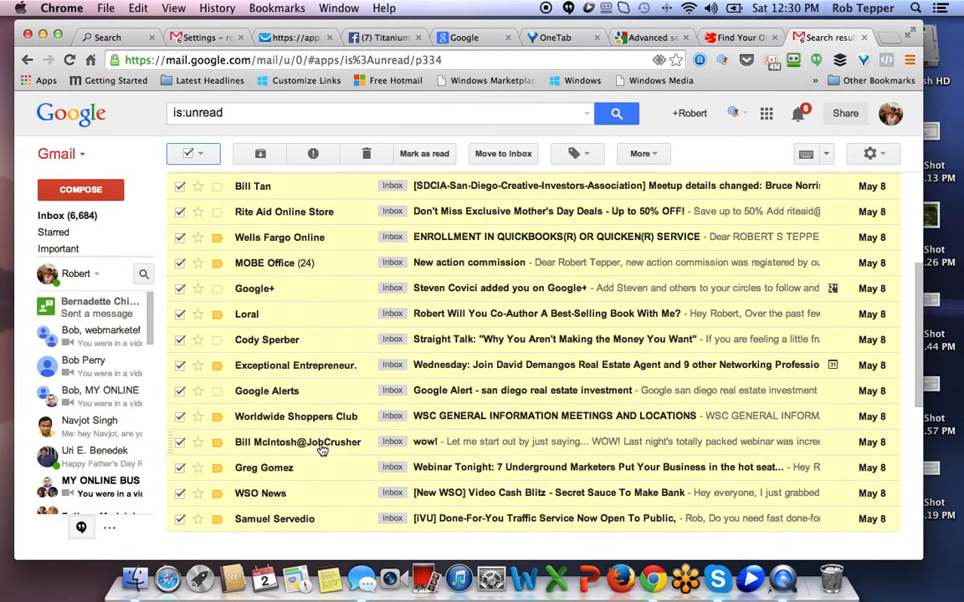
scroll(262, 400, "down", 1)
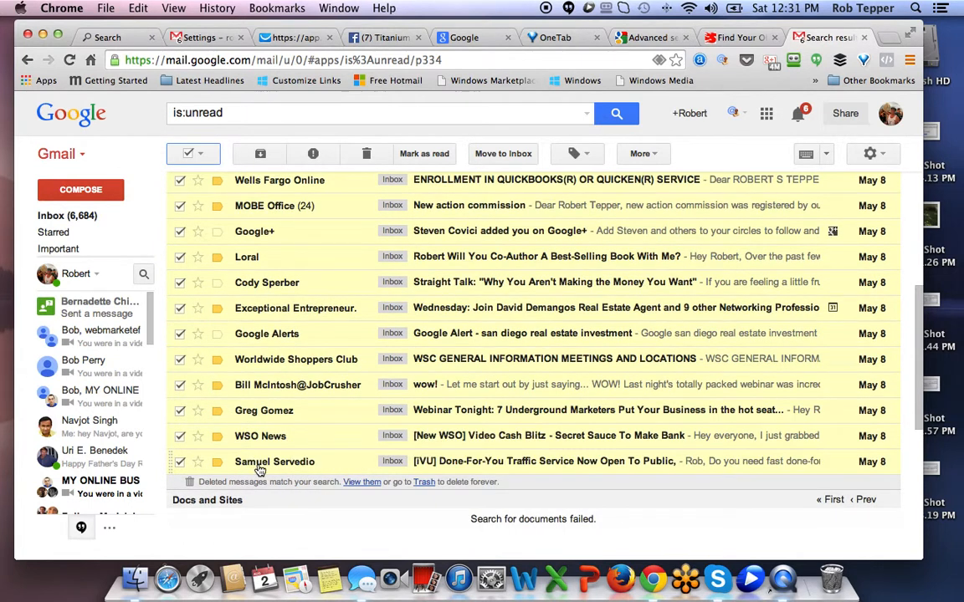
mouse_move(260, 471)
scroll(260, 471, "down", 1)
scroll(260, 464, "up", 3)
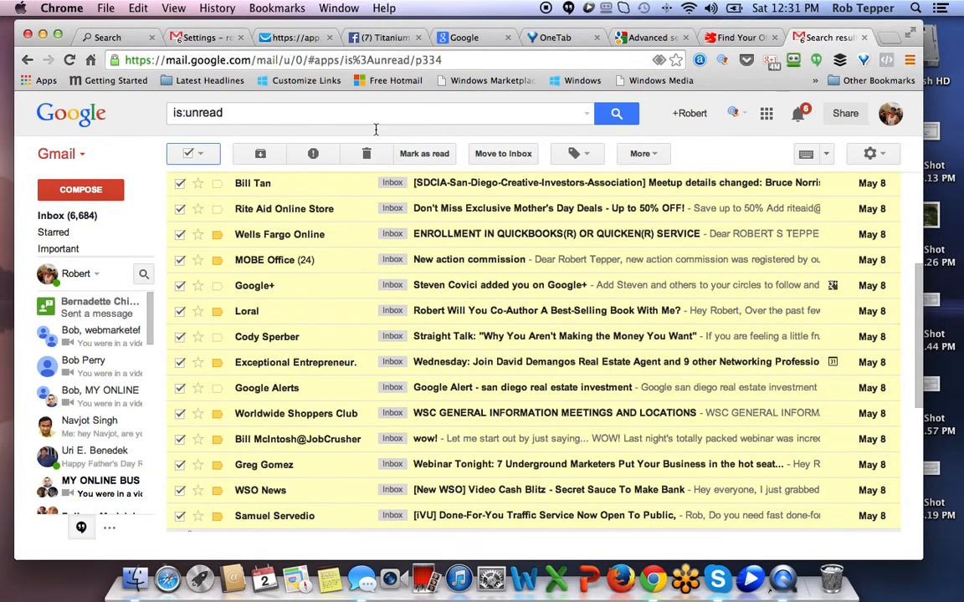
left_click(366, 158)
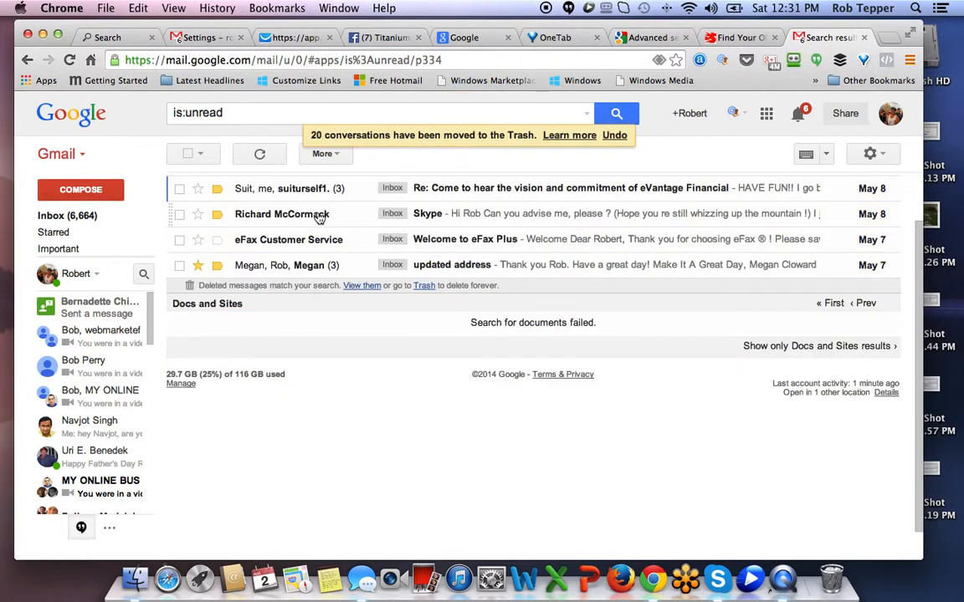
Step: Mark the four remaining conversations, including "Skype", "Welcome to eFax Plus" and "updated address", with the blue info star
left_click(198, 267)
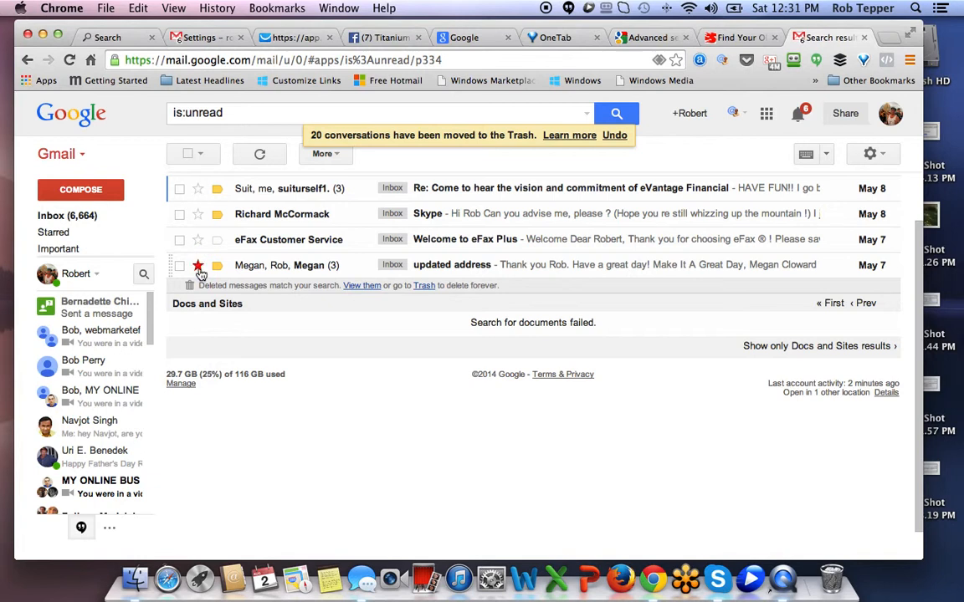
left_click(198, 241)
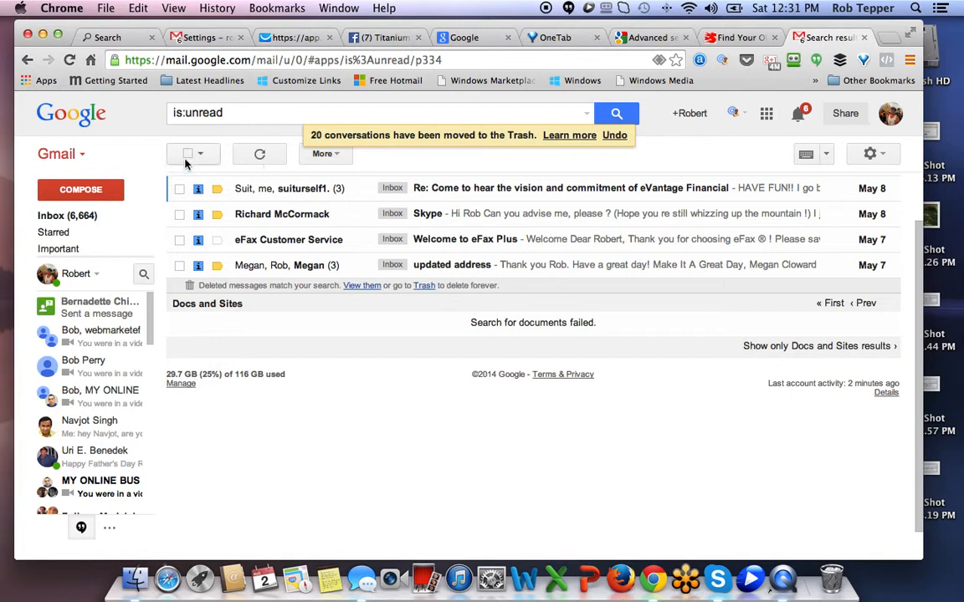
Step: Select the four remaining starred conversations on the unread results page and mark them as read
left_click(188, 153)
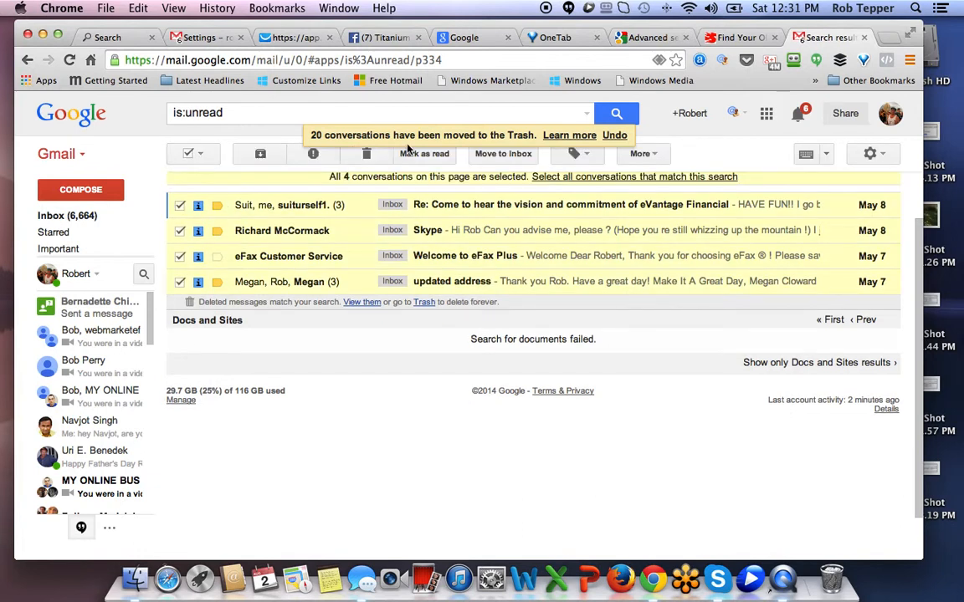
left_click(421, 158)
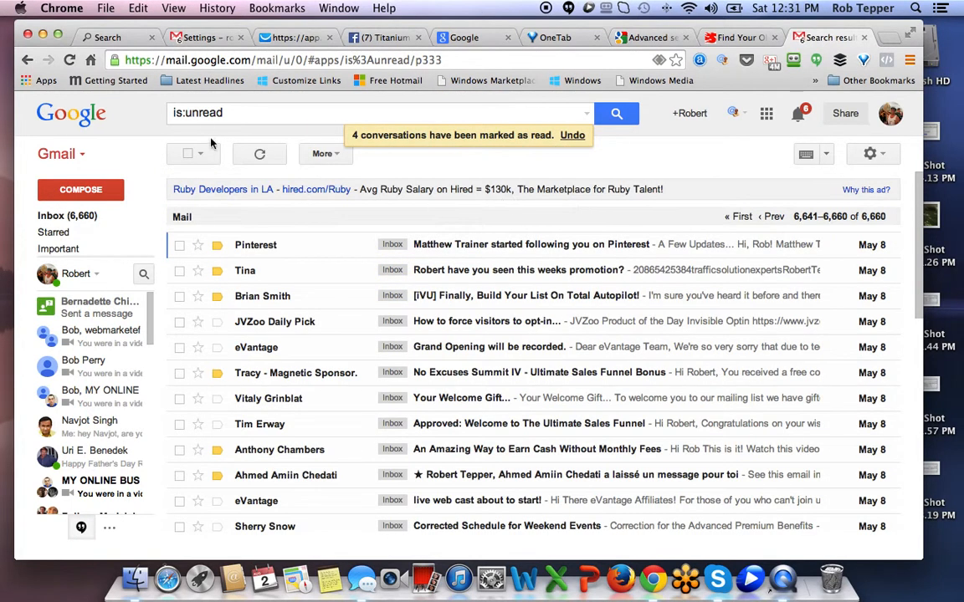
left_click(810, 218)
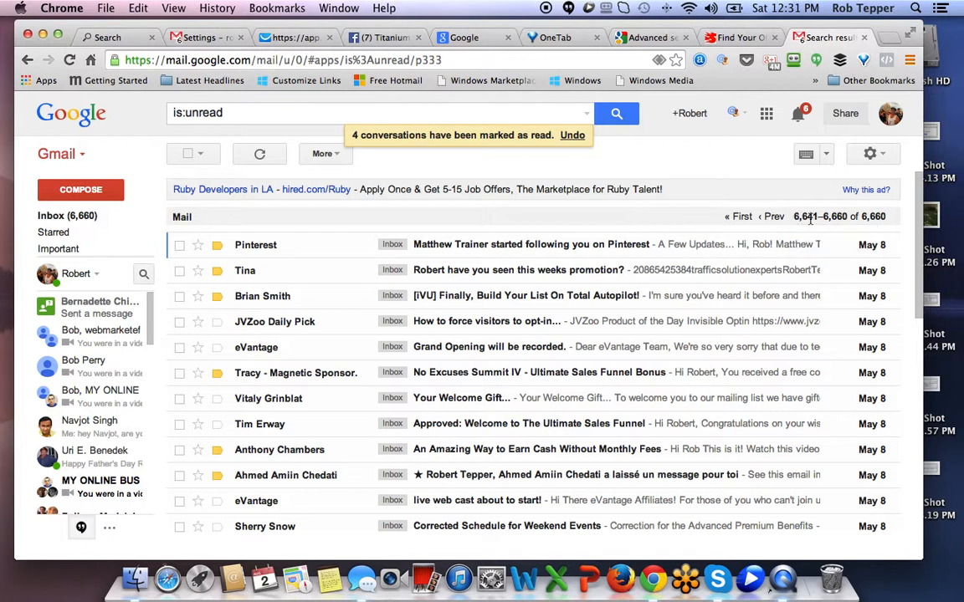
Step: Select all 20 unread conversations on this page, review them down to "Frozen: Not the Movie", and move them to the Trash
left_click(188, 155)
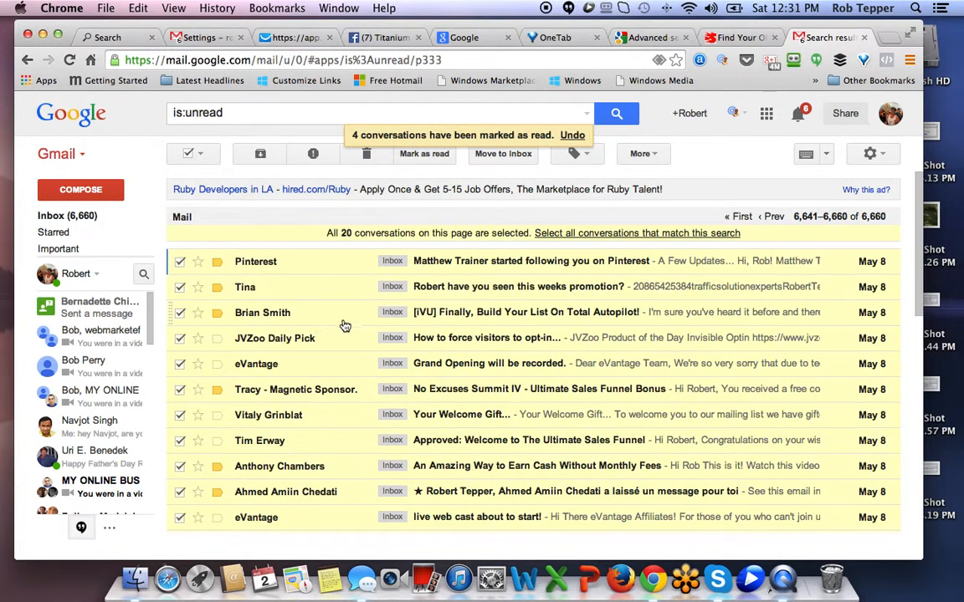
scroll(358, 330, "down", 3)
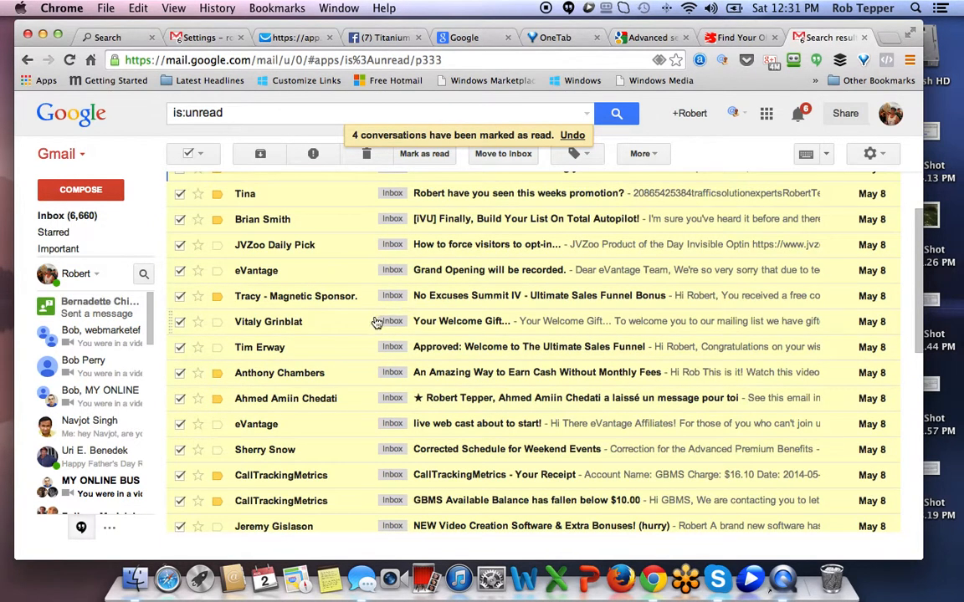
scroll(399, 326, "down", 1)
scroll(399, 325, "down", 2)
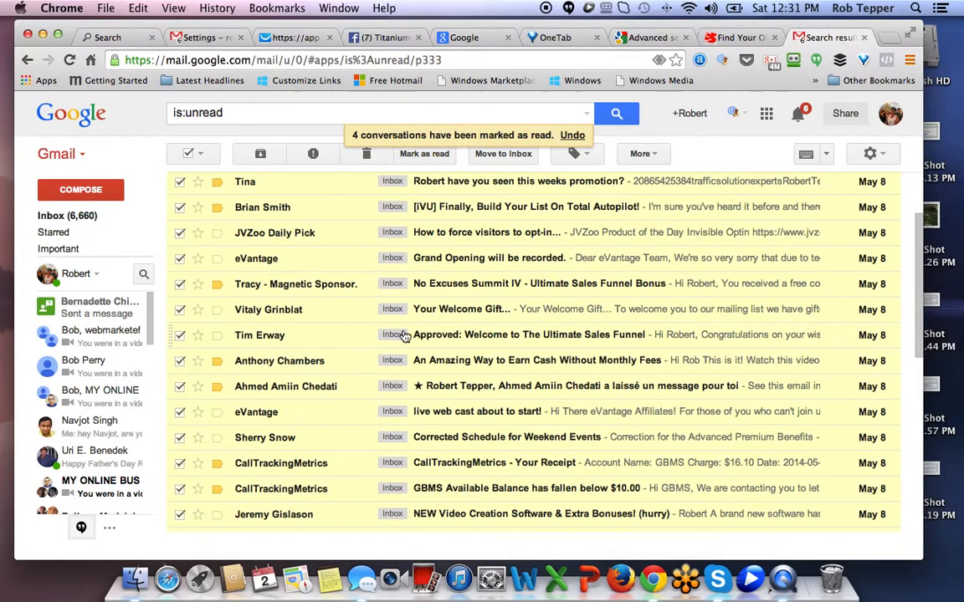
scroll(399, 344, "down", 3)
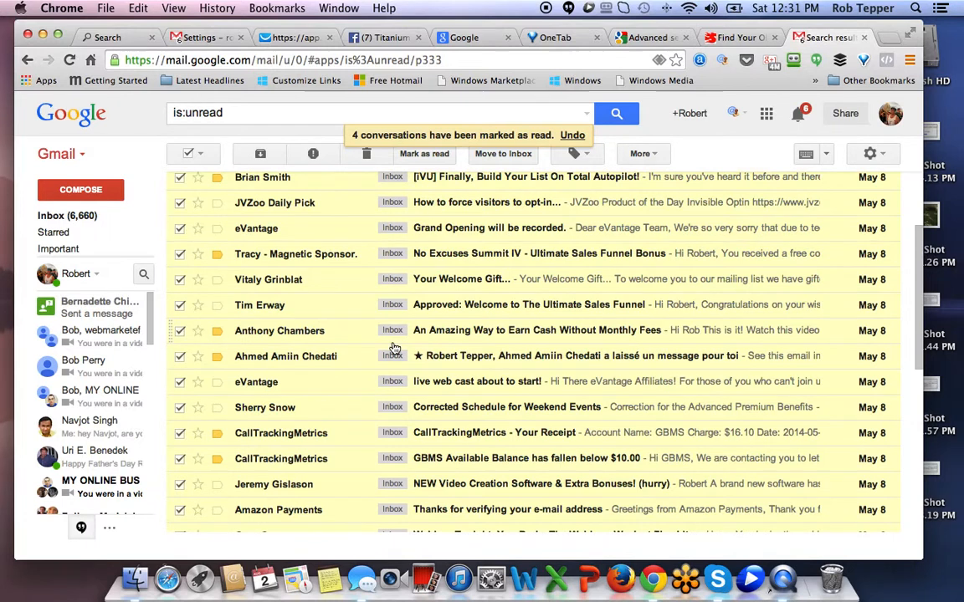
scroll(399, 344, "down", 5)
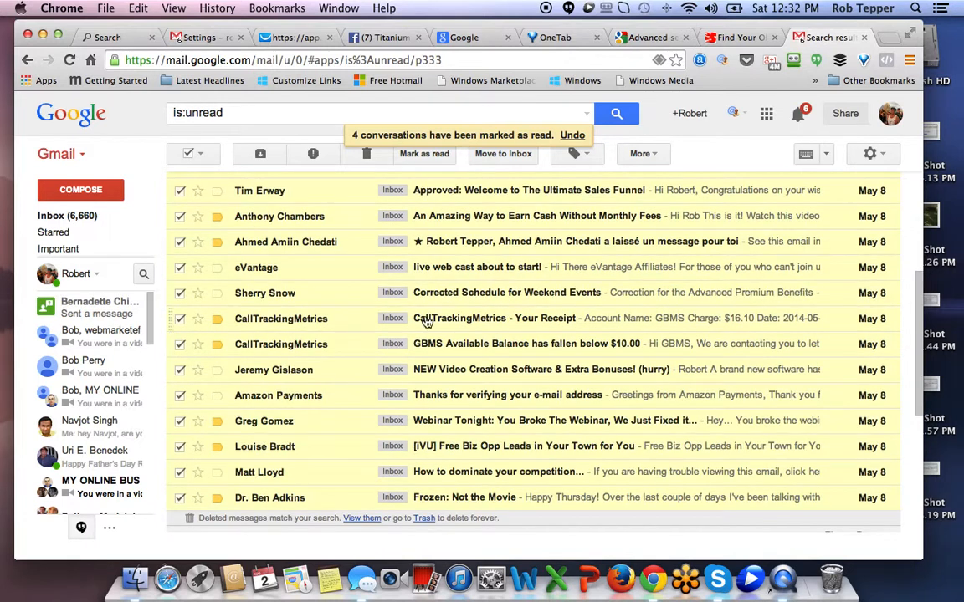
scroll(368, 363, "down", 1)
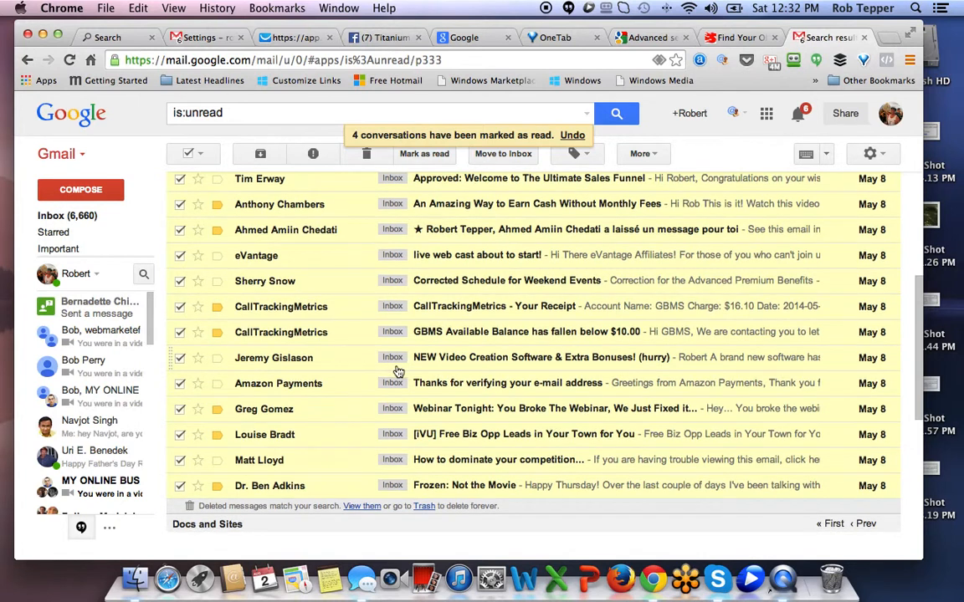
scroll(391, 368, "down", 2)
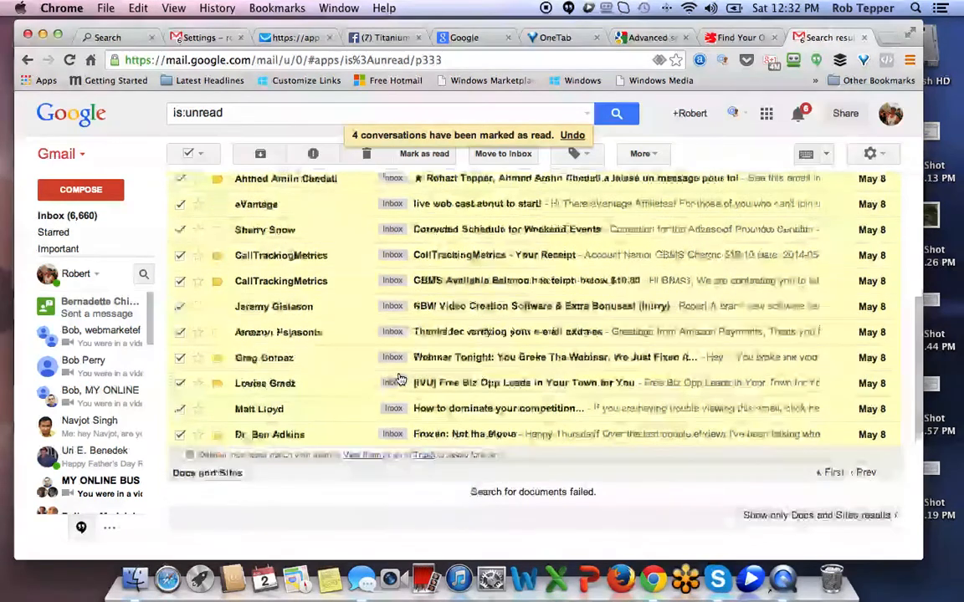
scroll(402, 378, "up", 10)
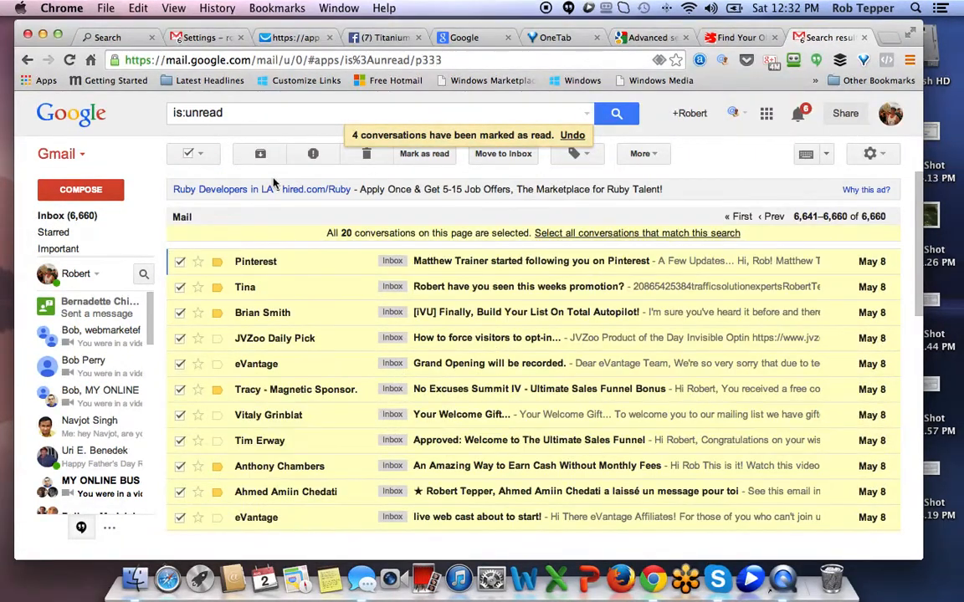
left_click(365, 155)
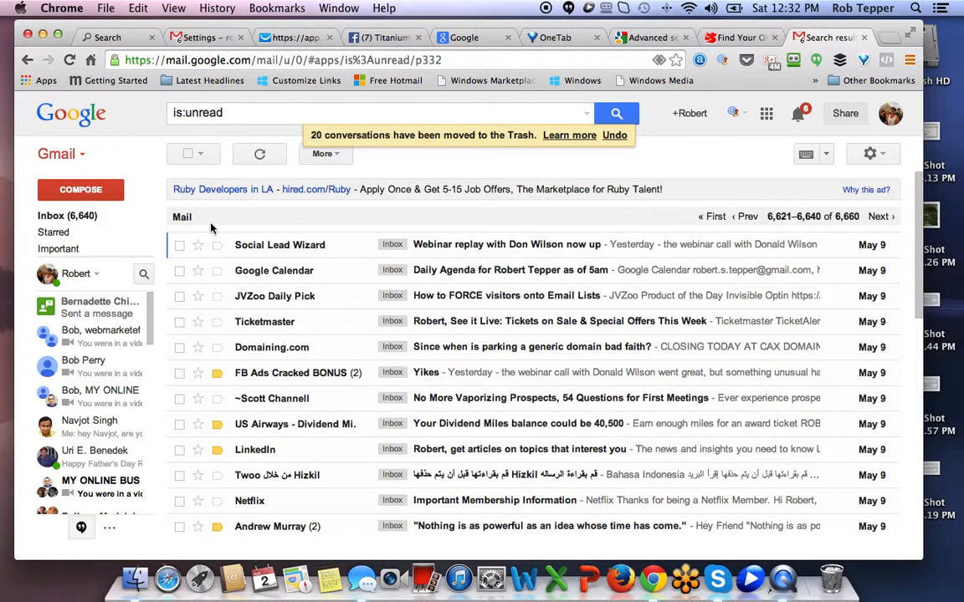
Step: Select all 20 conversations on the May 9 page, review them down to "Track Your Ads", and move them to the Trash
left_click(187, 156)
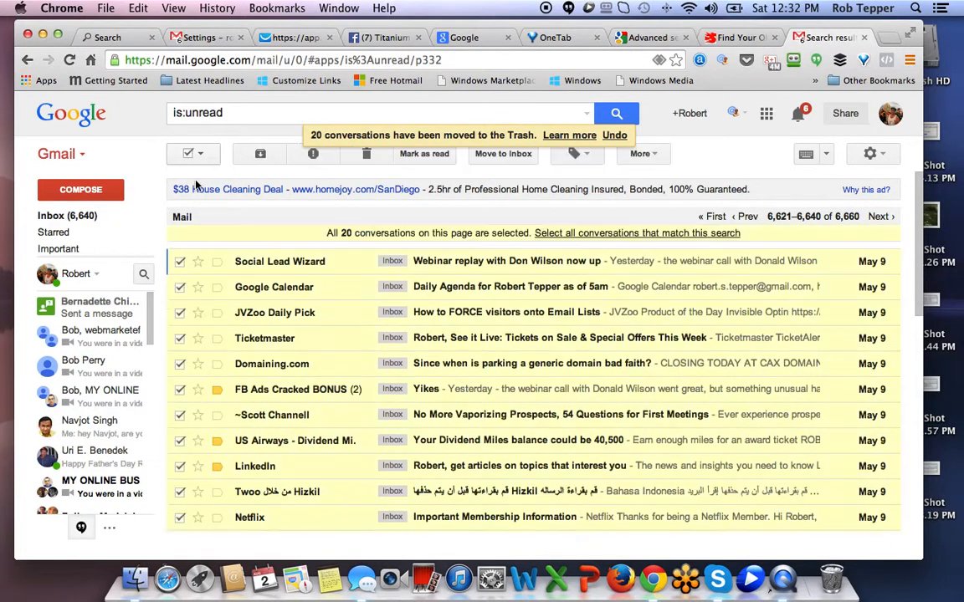
scroll(367, 323, "down", 3)
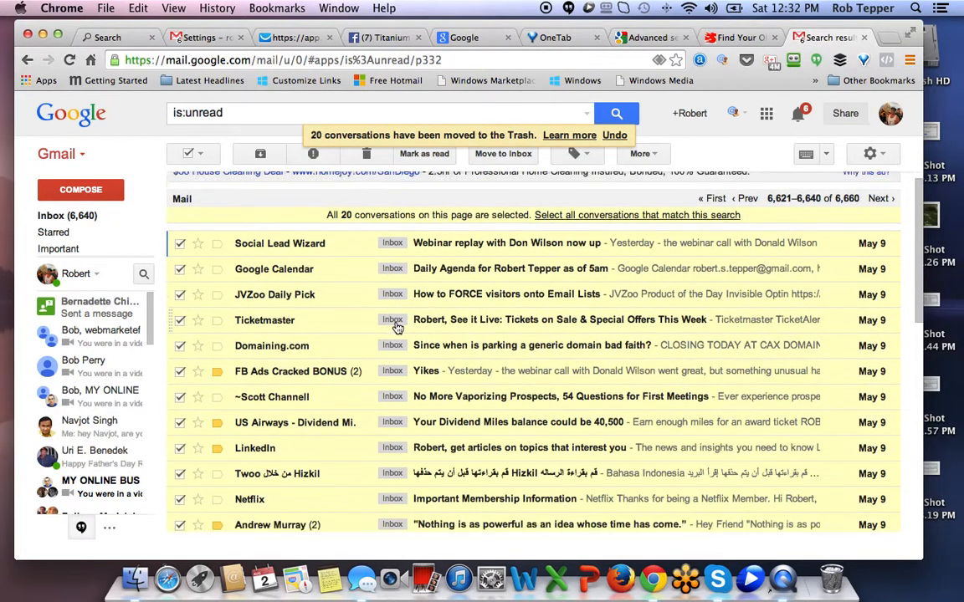
scroll(397, 327, "down", 5)
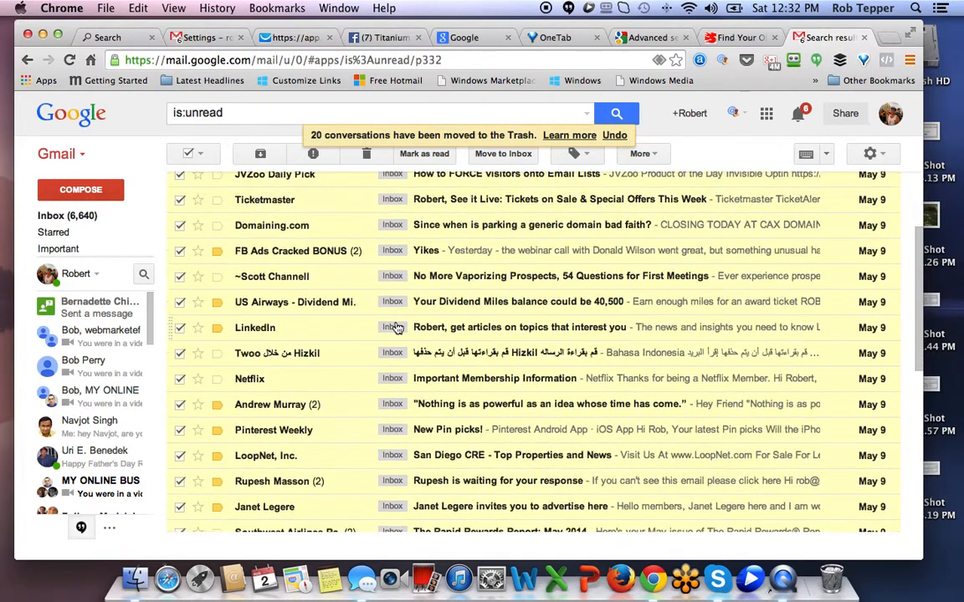
scroll(398, 328, "down", 3)
scroll(397, 328, "down", 4)
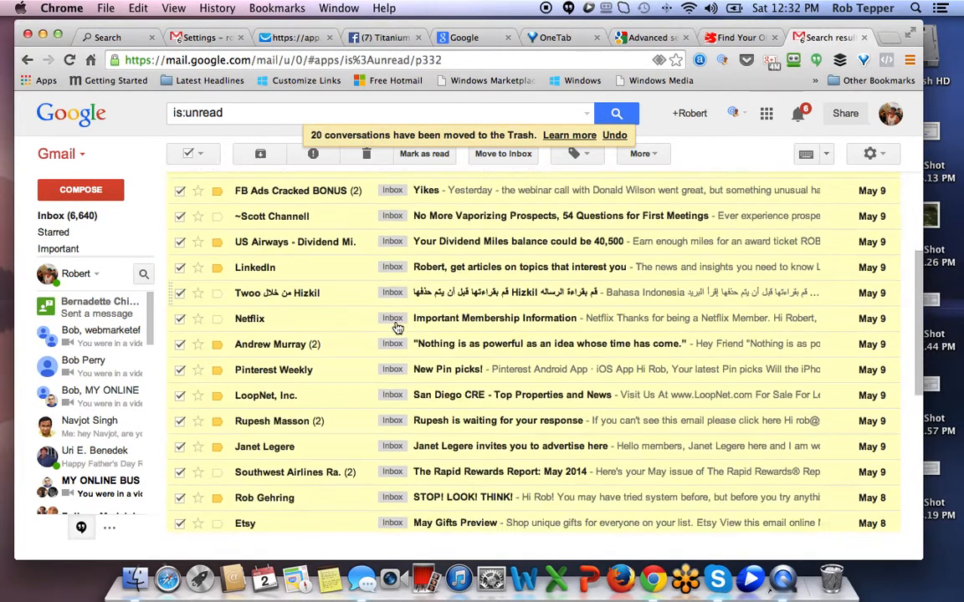
scroll(397, 328, "down", 3)
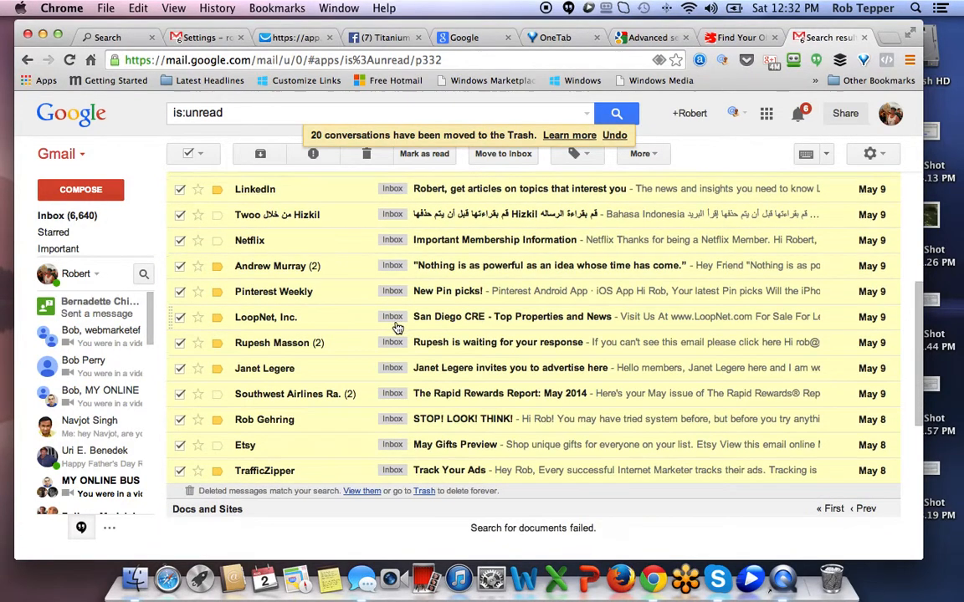
left_click(368, 157)
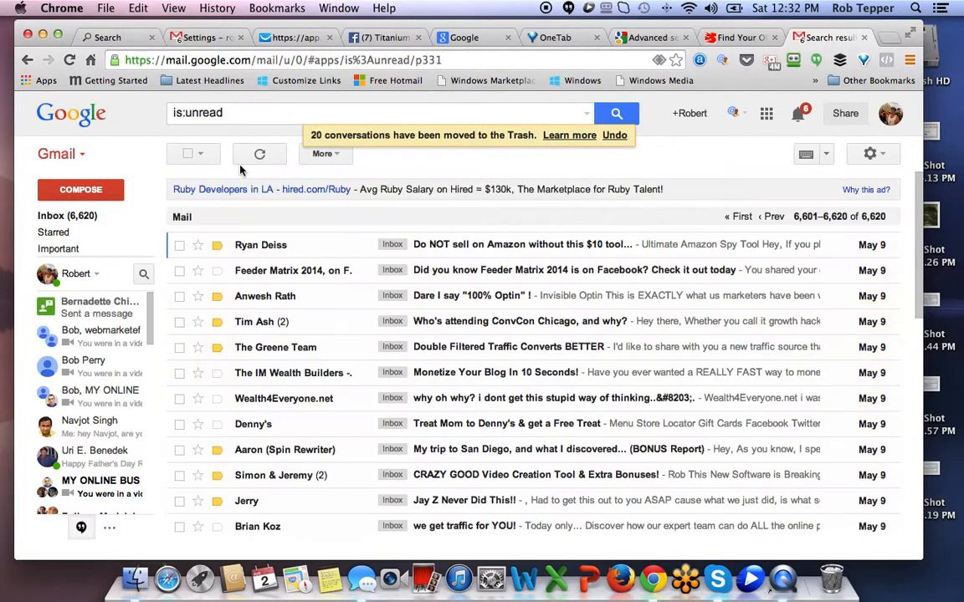
Step: Select all 20 conversations on this page and review them down to "Want My Secrets Free Of Charge???"
left_click(189, 154)
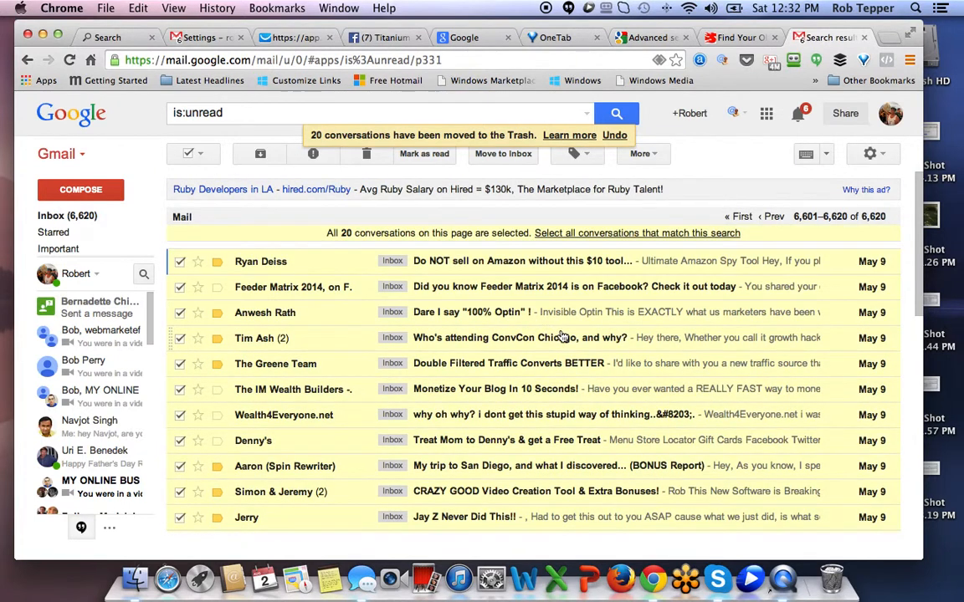
scroll(562, 336, "down", 1)
scroll(469, 328, "down", 1)
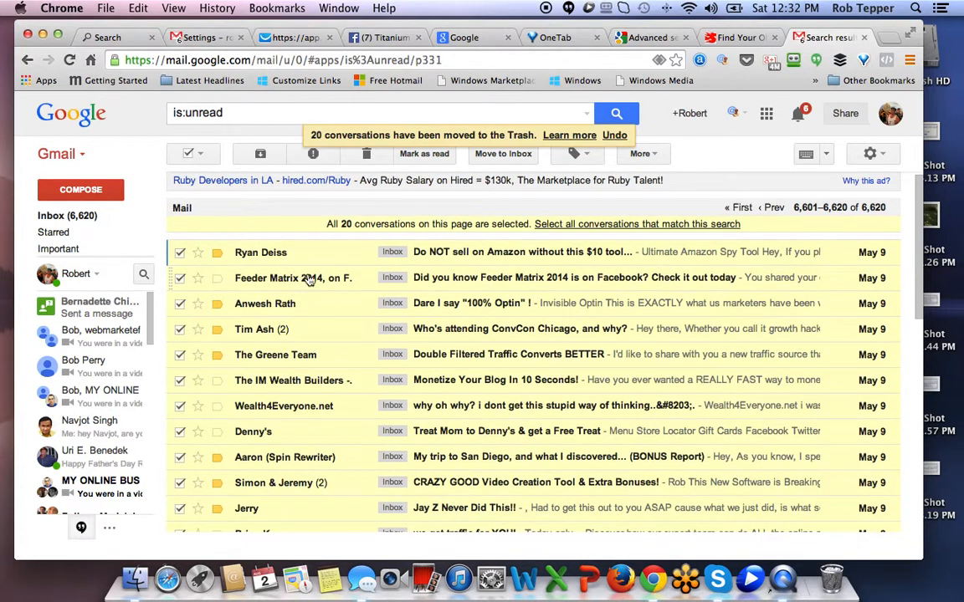
scroll(314, 335, "down", 1)
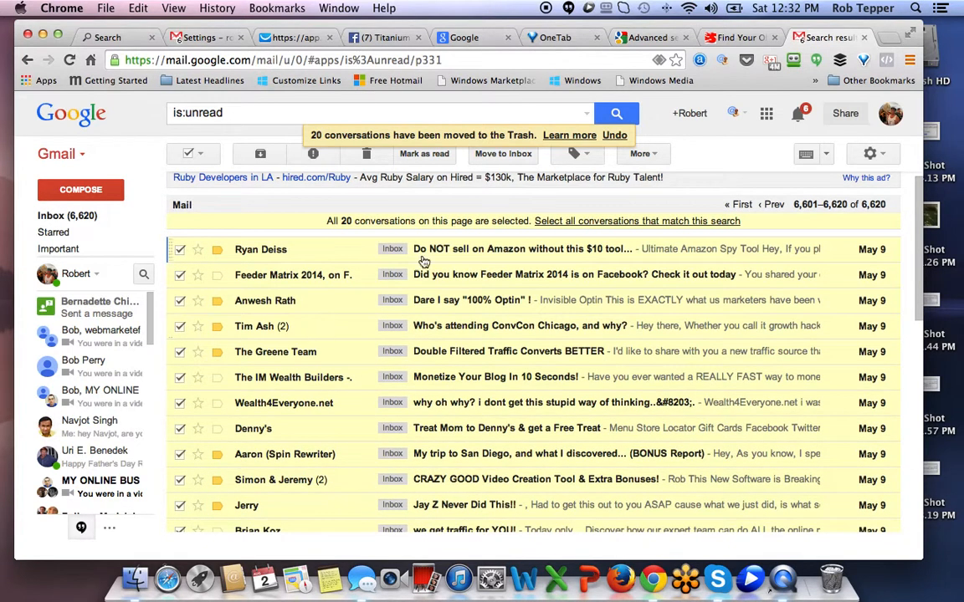
scroll(336, 322, "down", 1)
scroll(322, 326, "down", 3)
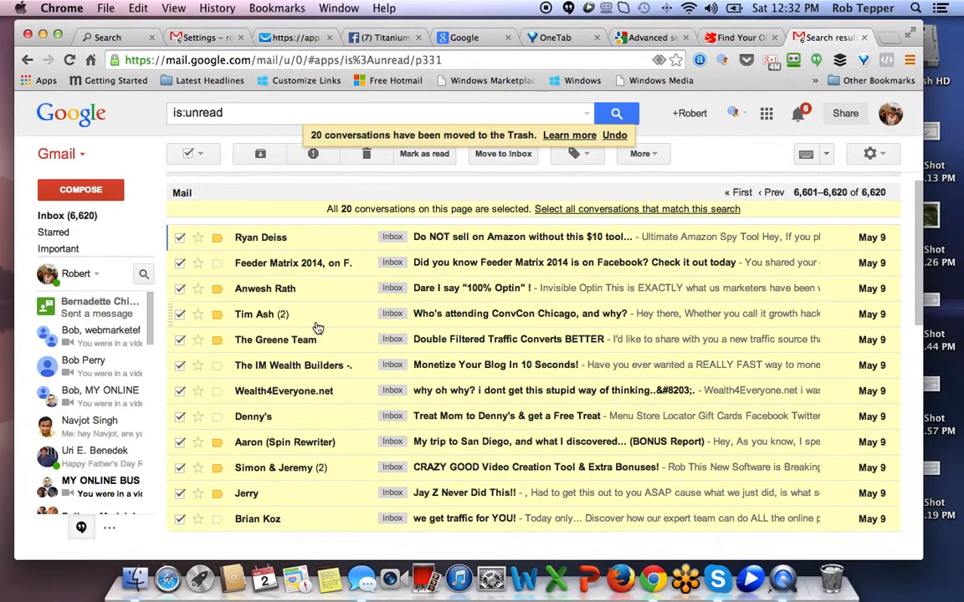
scroll(311, 328, "down", 6)
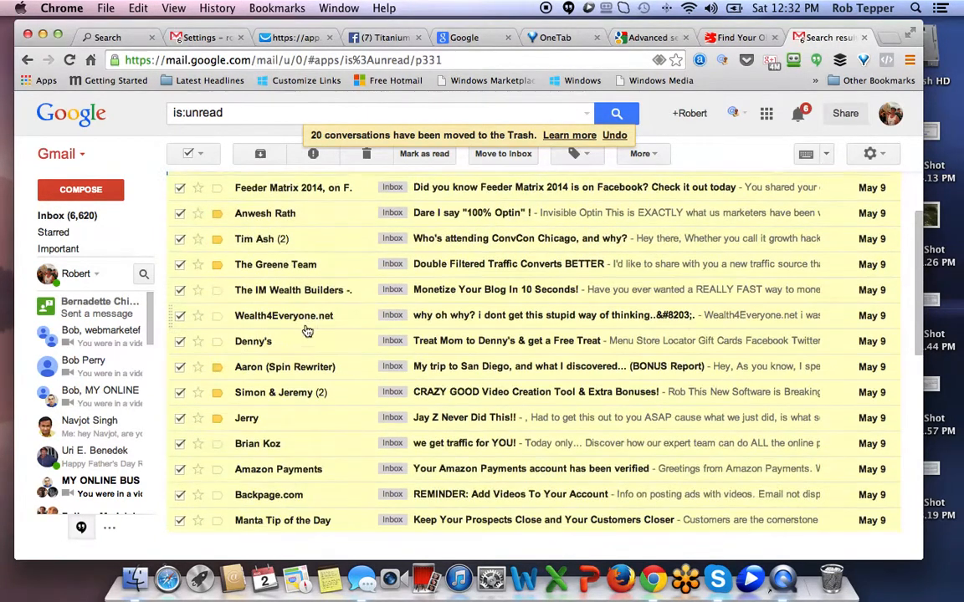
scroll(307, 332, "down", 7)
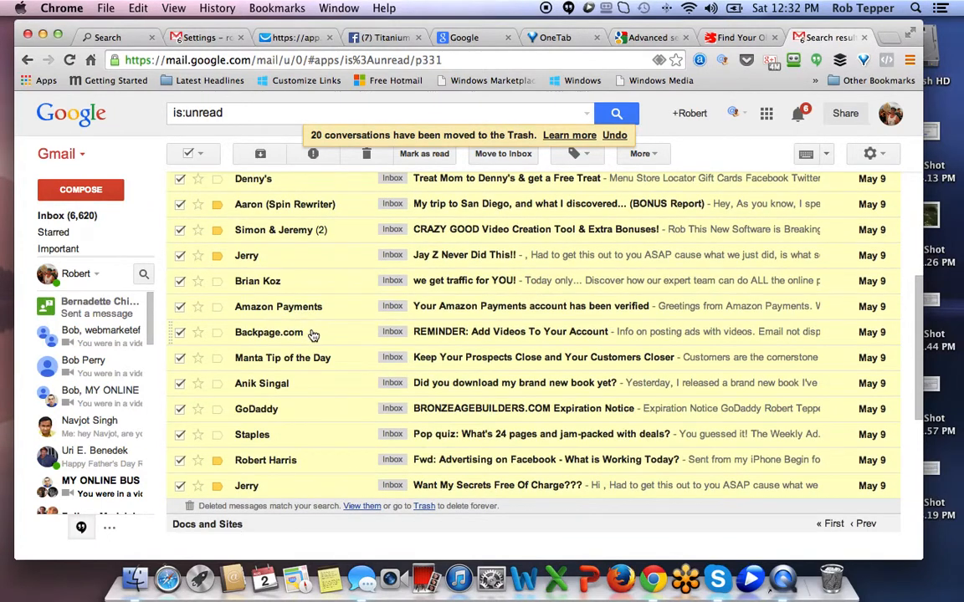
scroll(314, 348, "down", 1)
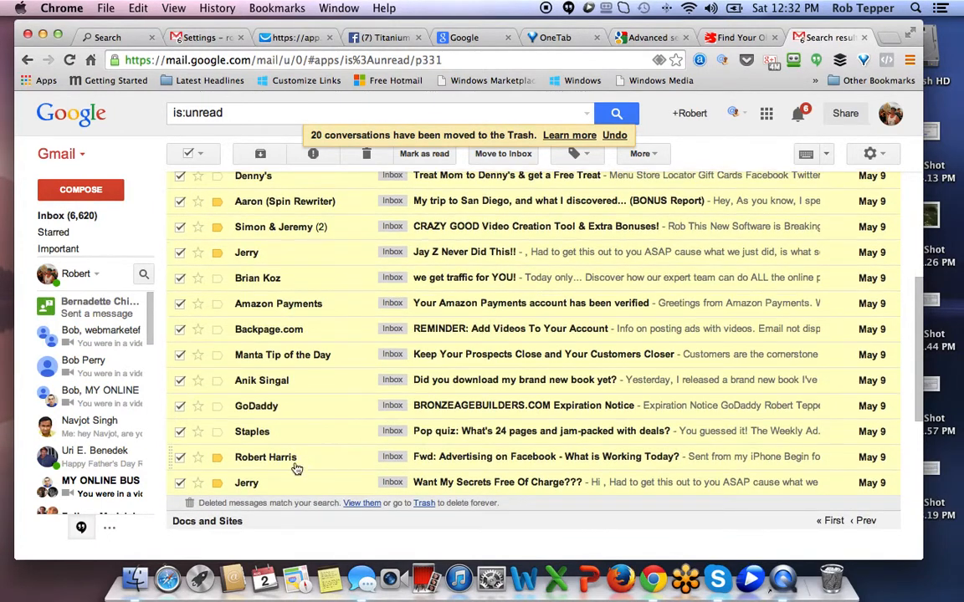
Step: Open the message "Fwd: Advertising on Facebook - What is Working Today?" and read through it
left_click(465, 459)
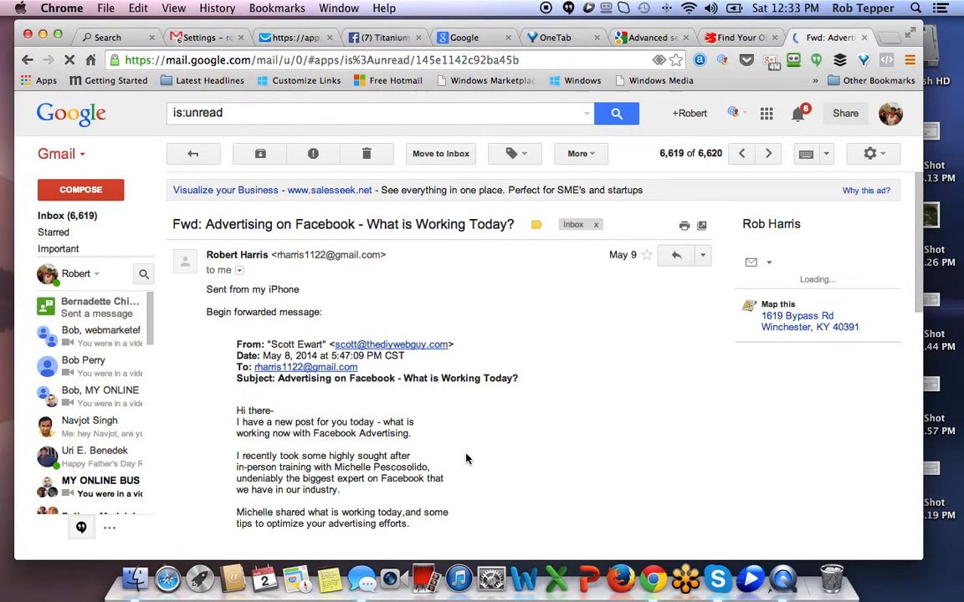
scroll(468, 456, "down", 5)
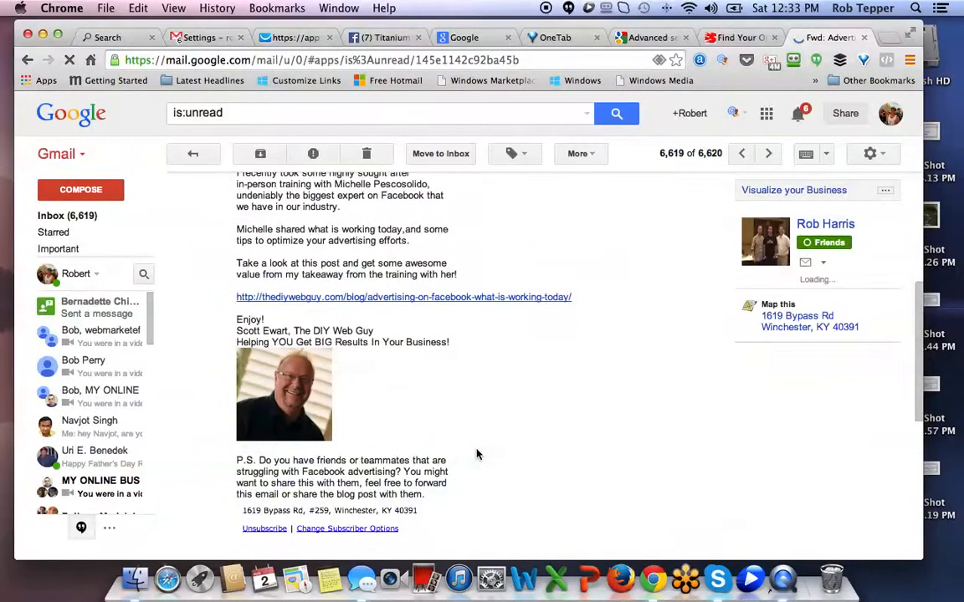
scroll(476, 454, "up", 1)
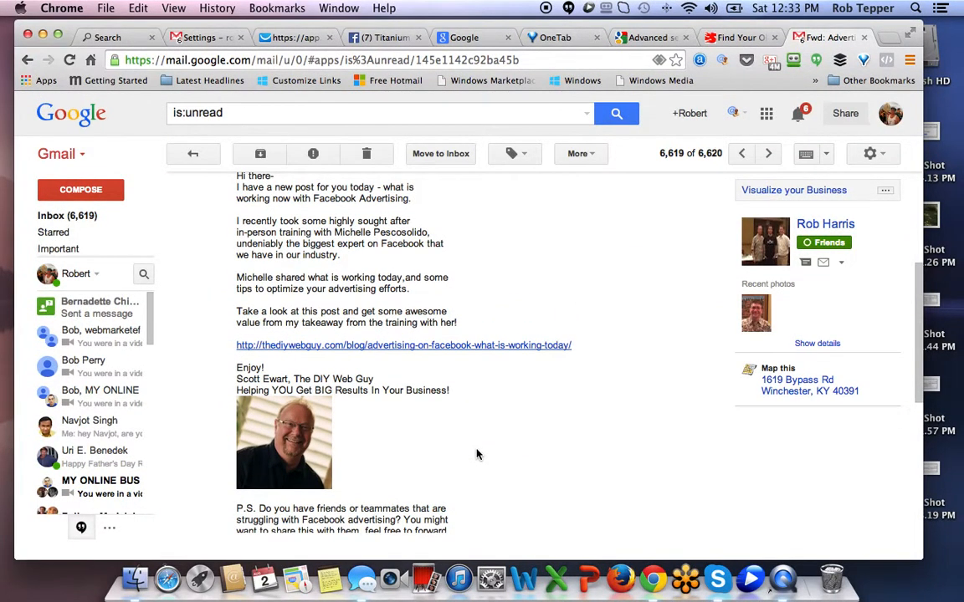
scroll(476, 454, "up", 5)
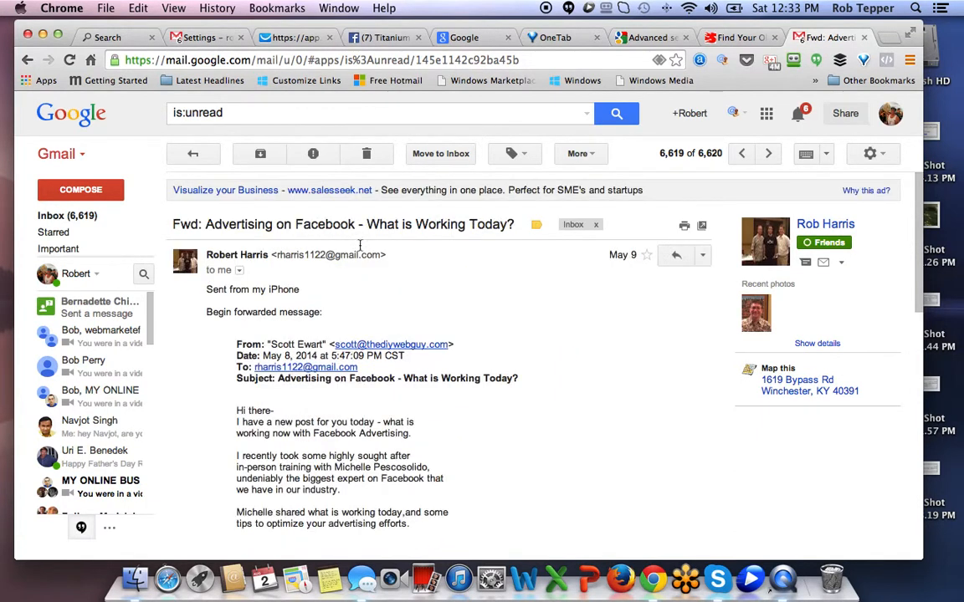
Step: Back in the results, deselect the Facebook advertising message, mark it with the blue info star, and move the other 19 conversations to the Trash
left_click(193, 154)
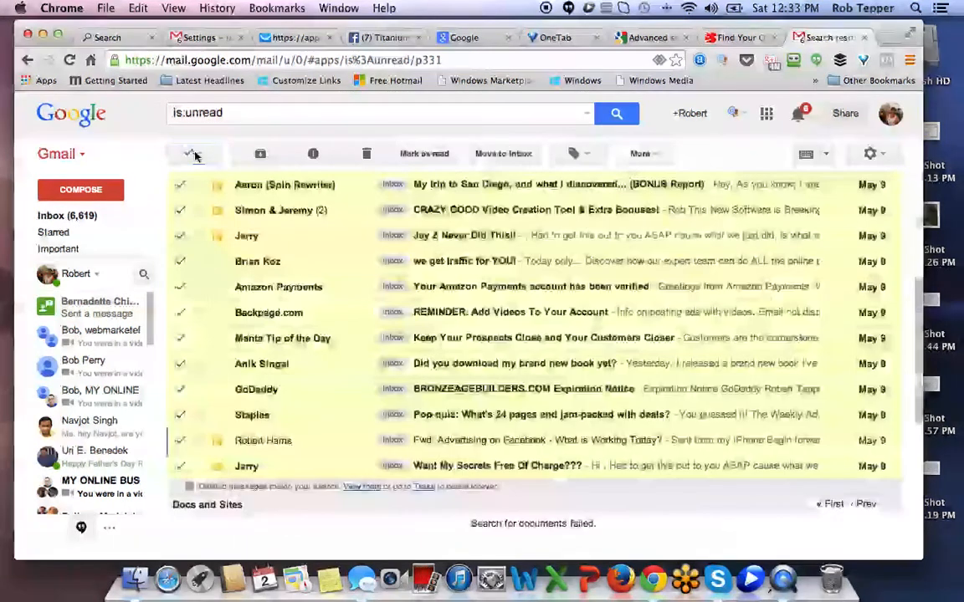
left_click(180, 442)
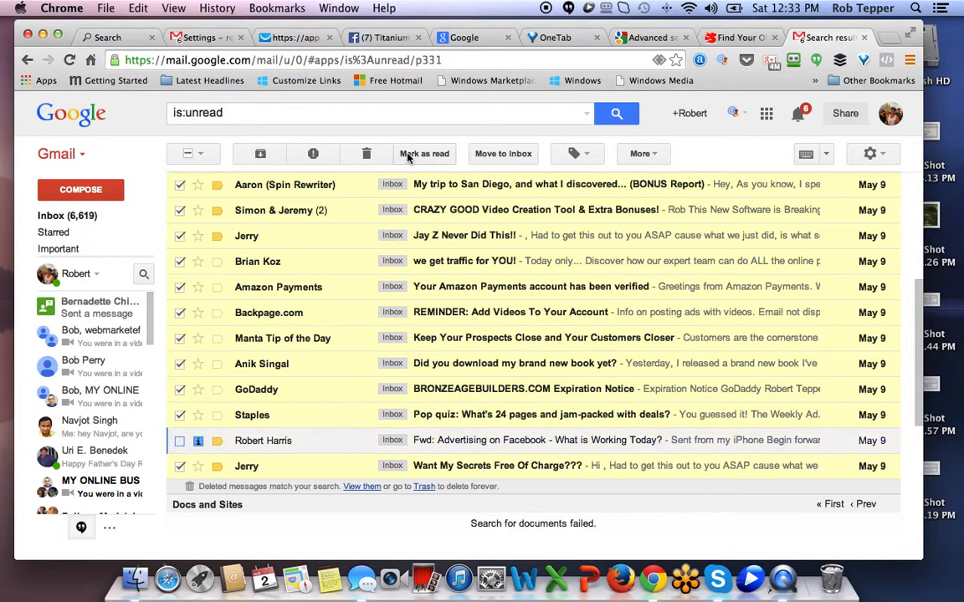
left_click(367, 156)
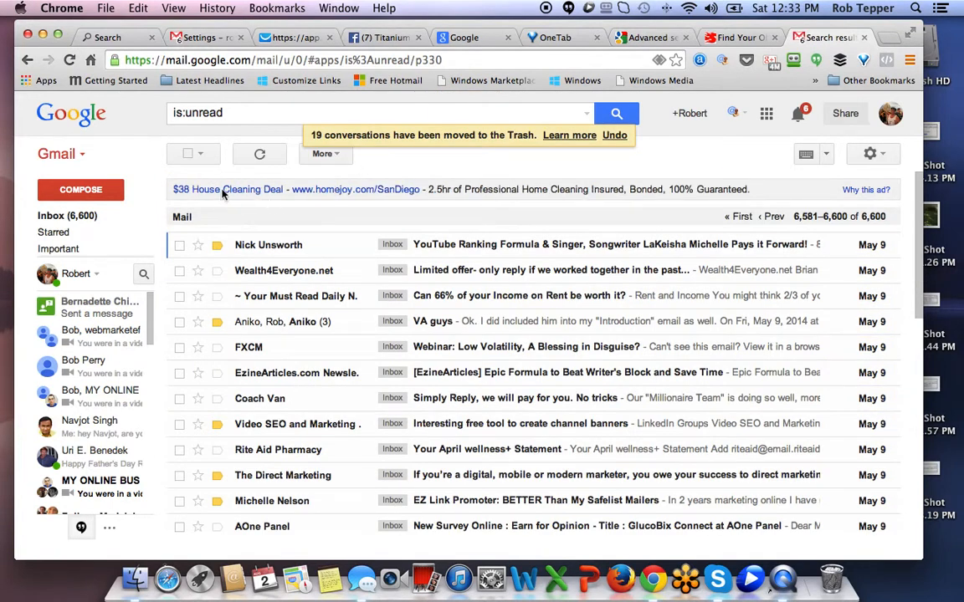
Step: Select all 20 conversations on this page and open the "VA guys" conversation to check its content
left_click(187, 155)
scroll(433, 314, "down", 1)
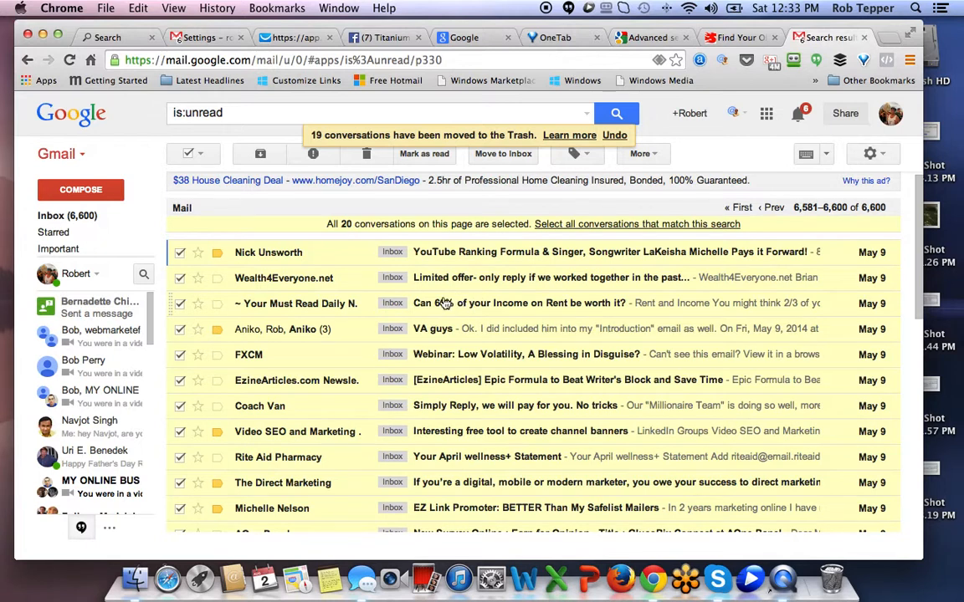
scroll(420, 334, "down", 1)
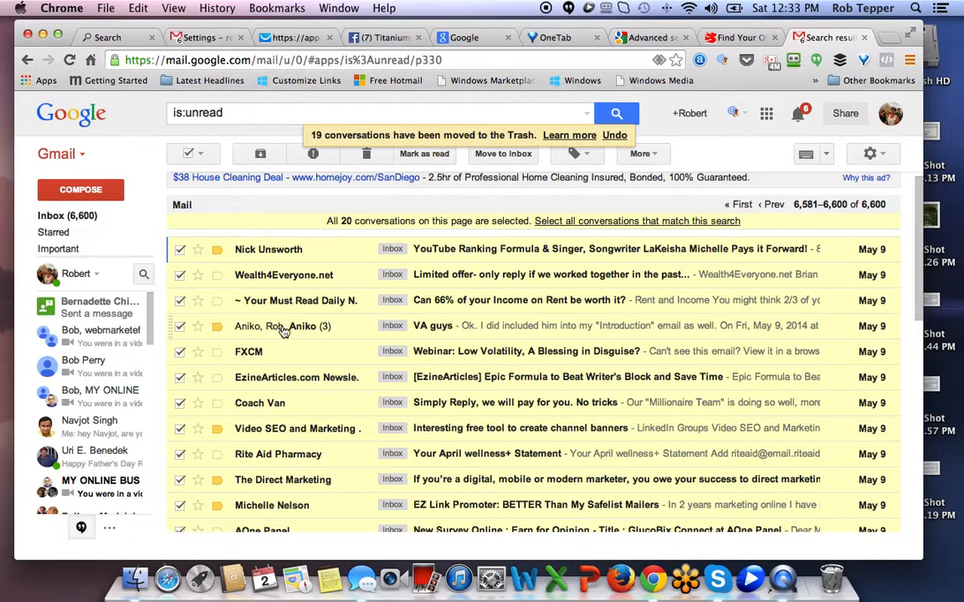
left_click(461, 326)
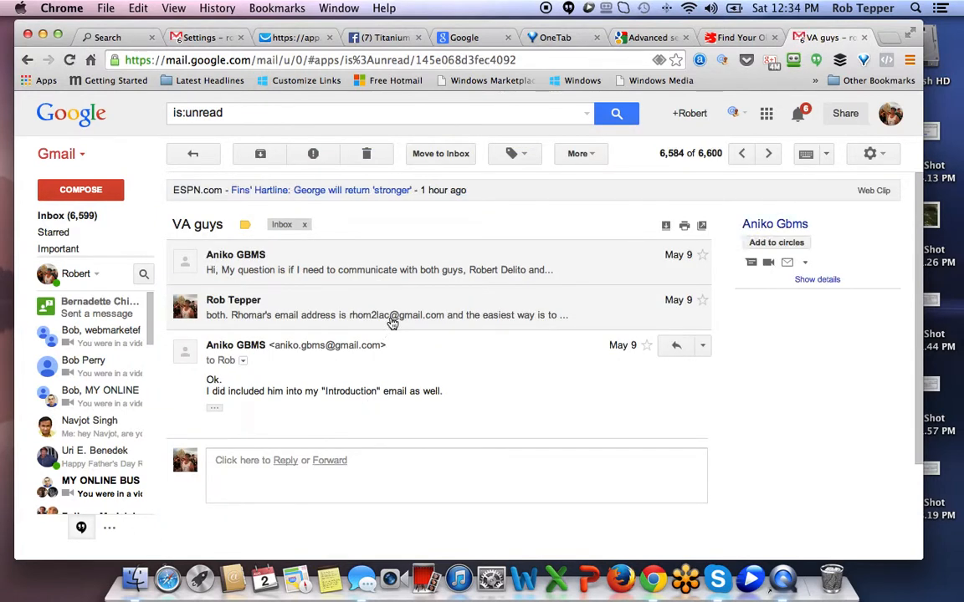
Step: Return from the "VA guys" conversation to the results and review the remaining selected messages on this page
left_click(193, 153)
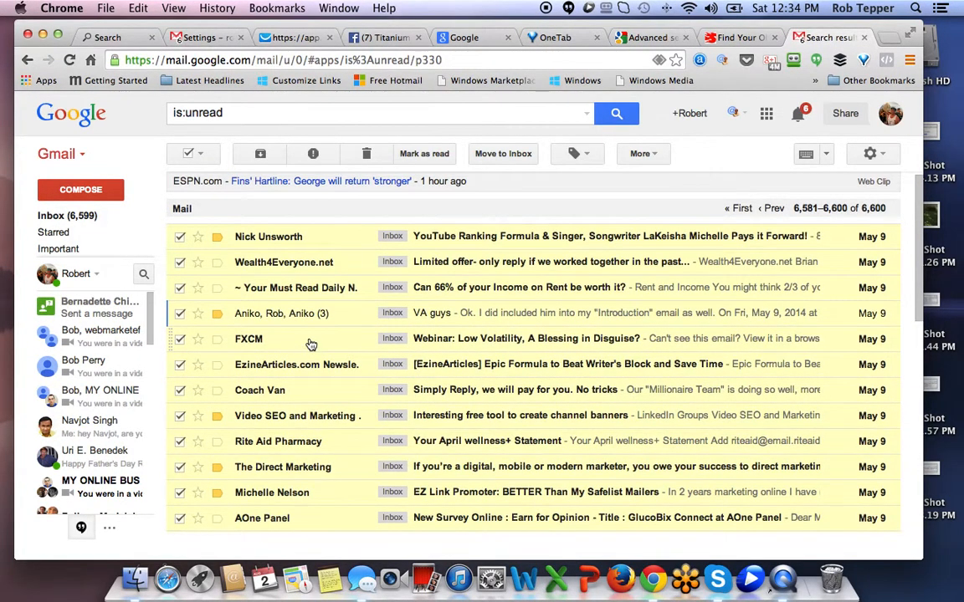
scroll(310, 345, "down", 2)
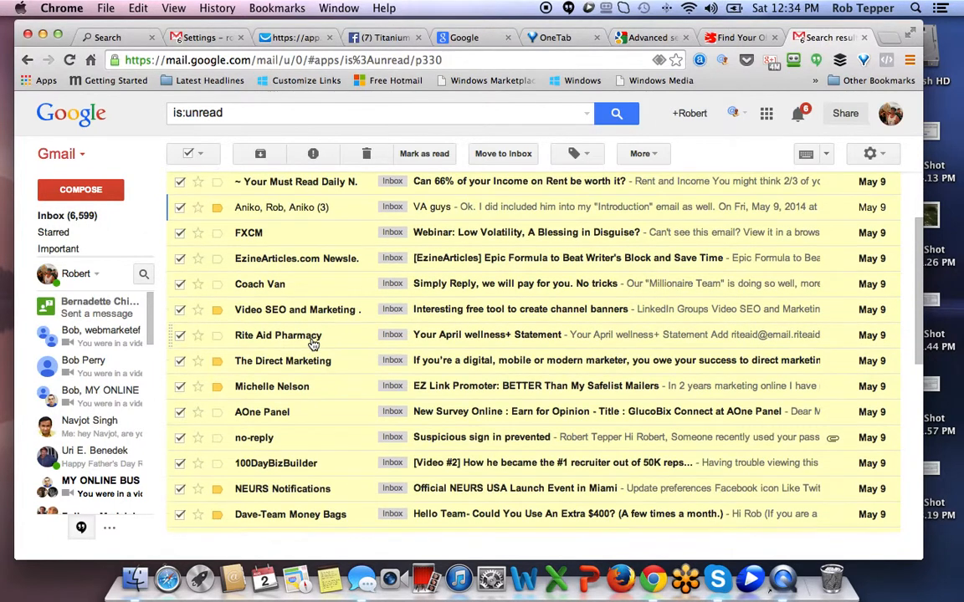
scroll(314, 345, "down", 3)
scroll(314, 345, "down", 1)
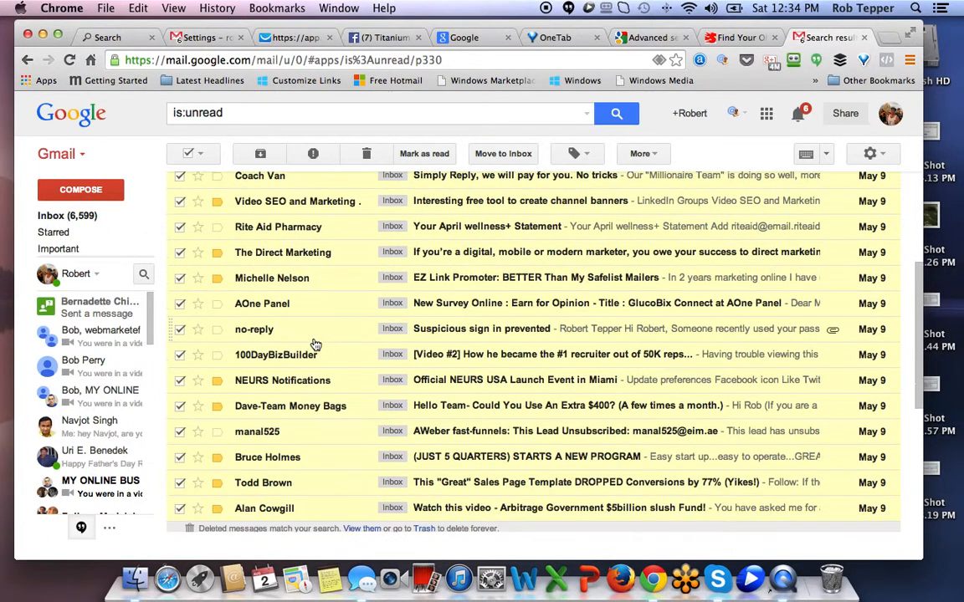
scroll(344, 338, "down", 2)
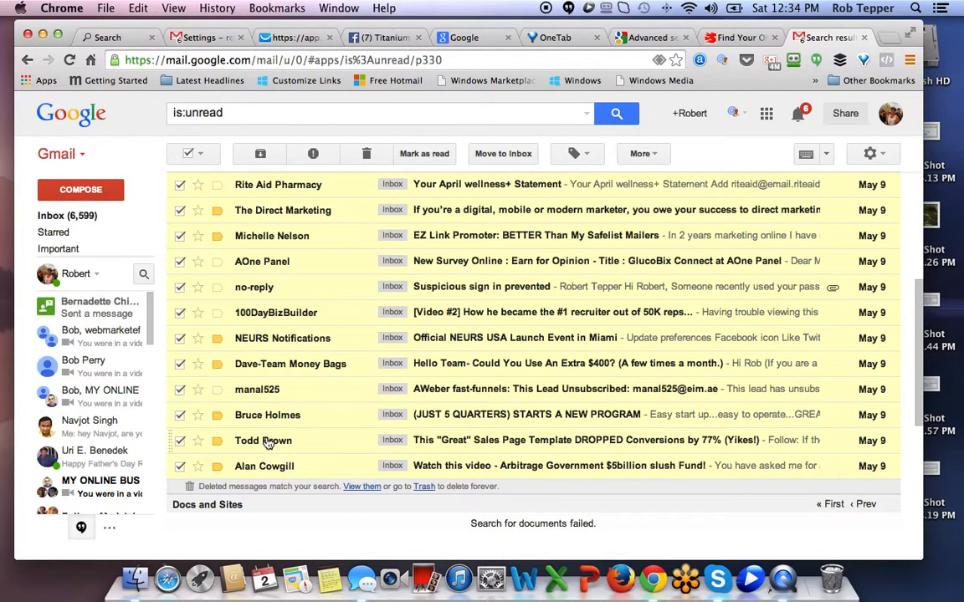
scroll(275, 383, "down", 1)
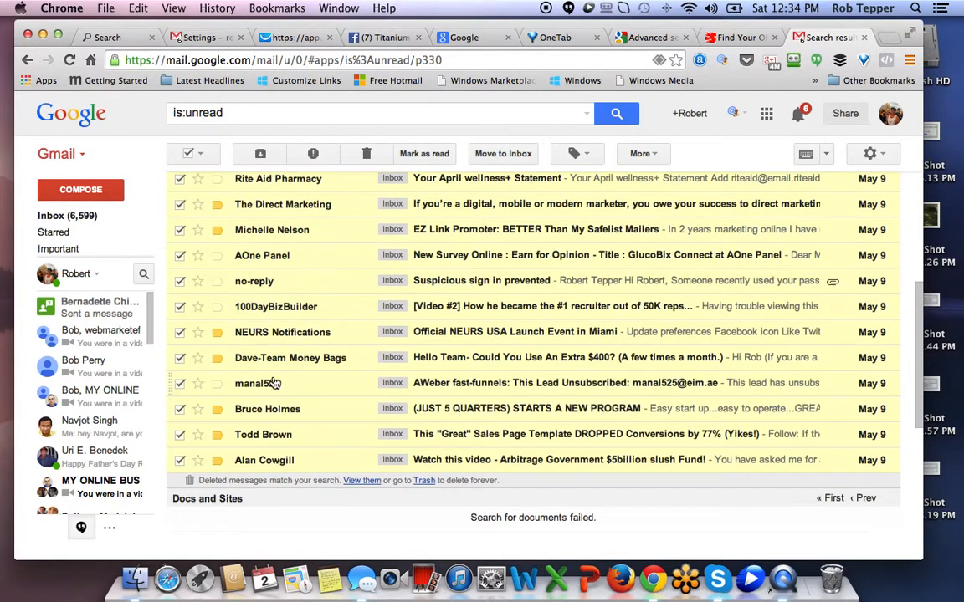
scroll(277, 384, "up", 2)
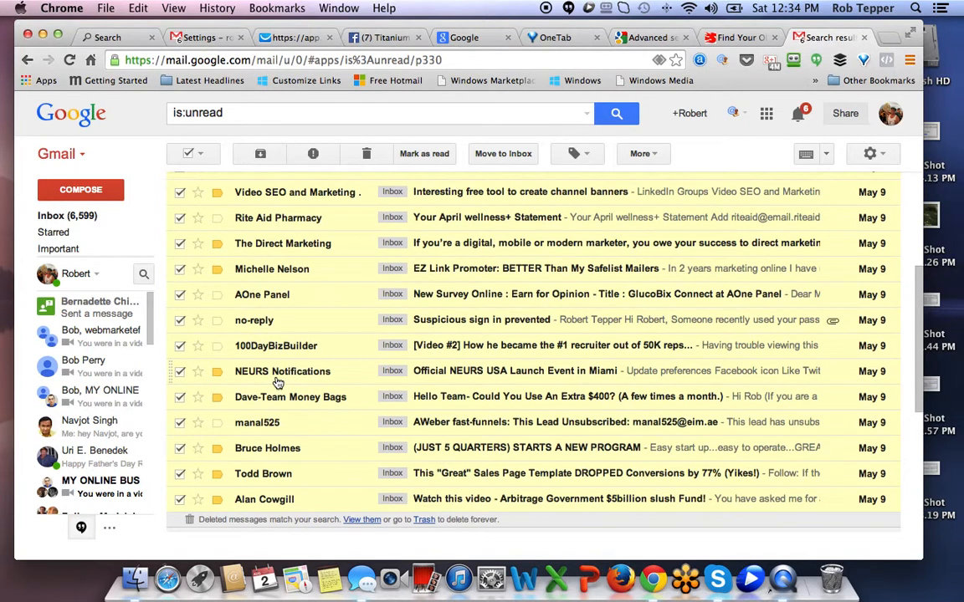
scroll(276, 384, "up", 3)
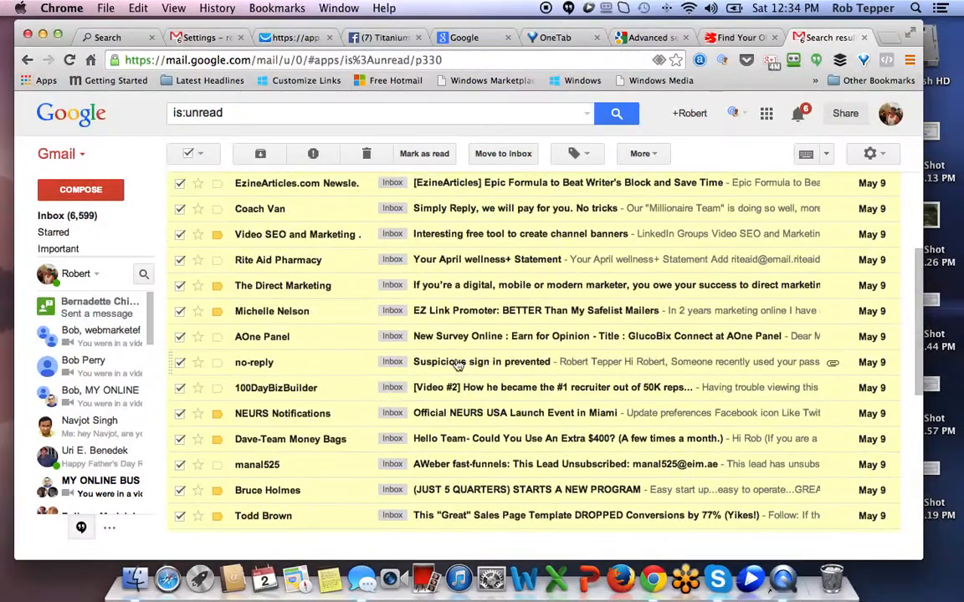
Step: Open the message "Suspicious sign in prevented" and highlight the location of the sign-in attempt
left_click(462, 363)
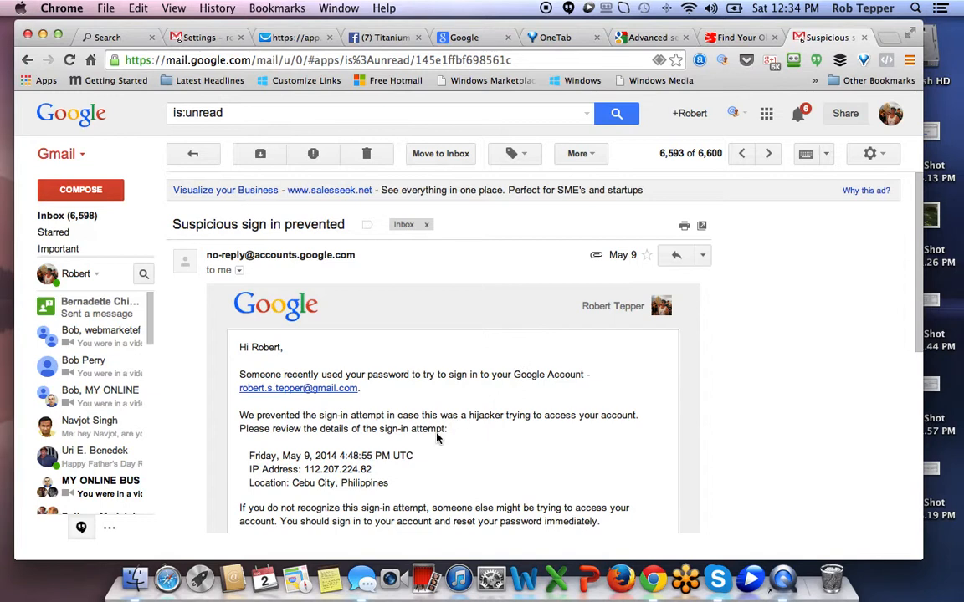
left_click_drag(389, 485, 292, 489)
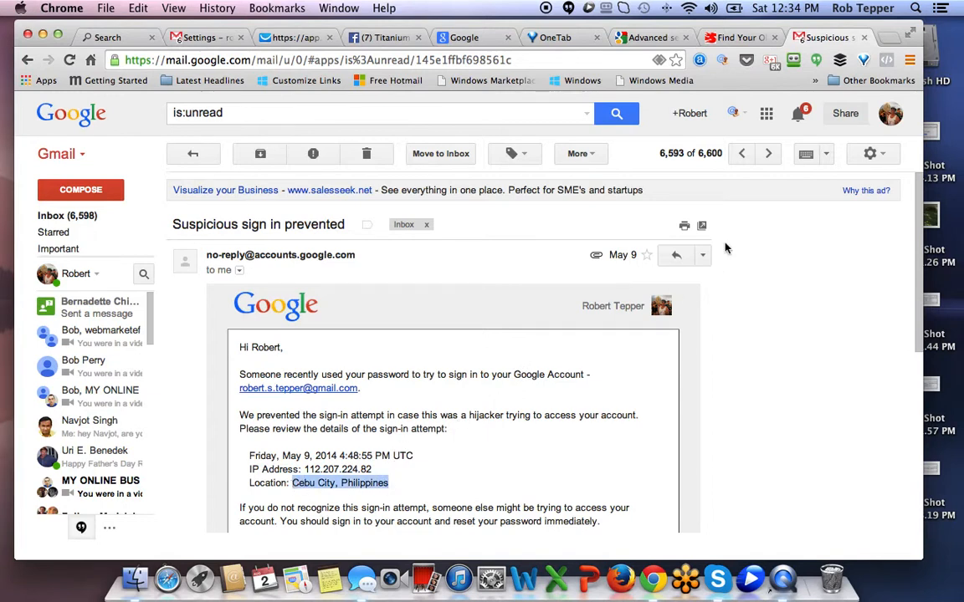
Step: Go back to the results and move all 20 selected conversations to the Trash
left_click(193, 153)
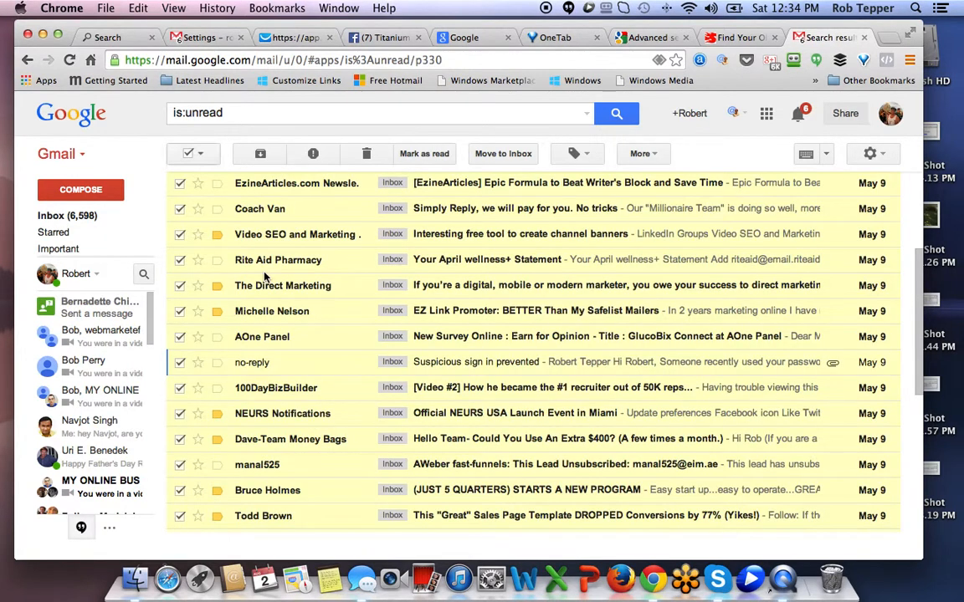
scroll(437, 207, "down", 3)
scroll(436, 208, "up", 5)
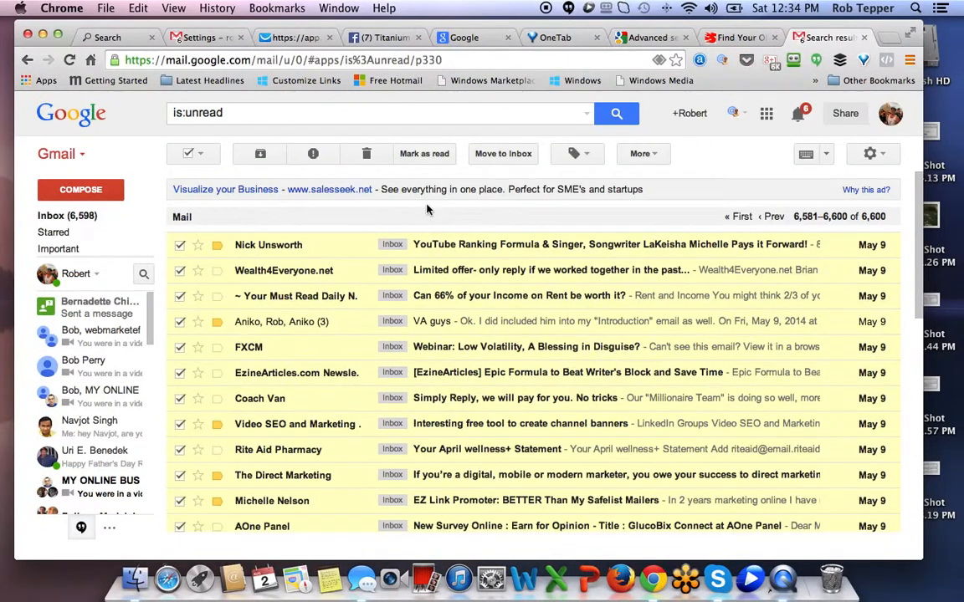
left_click(365, 154)
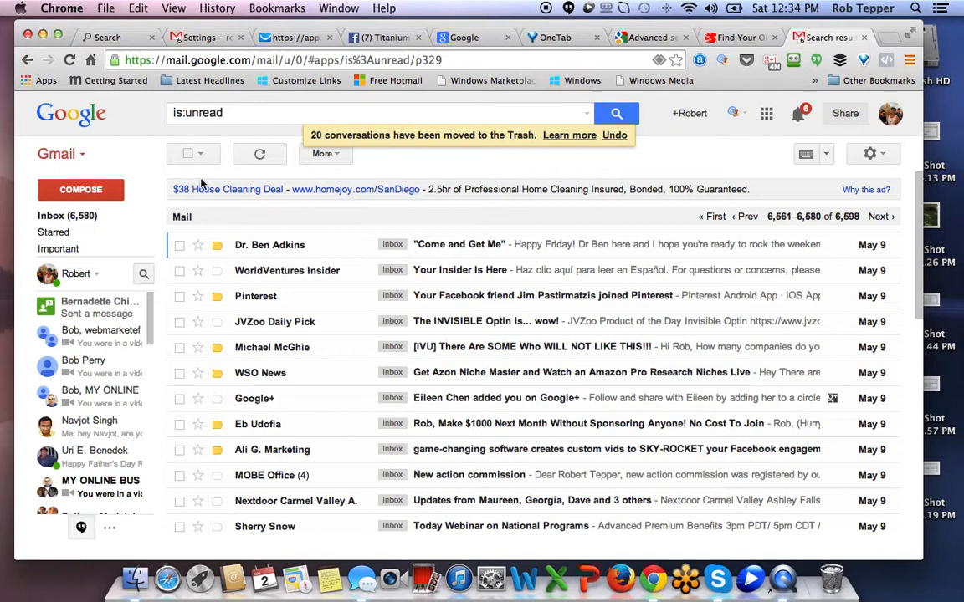
Step: Select all 20 conversations on this page and review them down to the Company "Assets" shared-item message
left_click(188, 154)
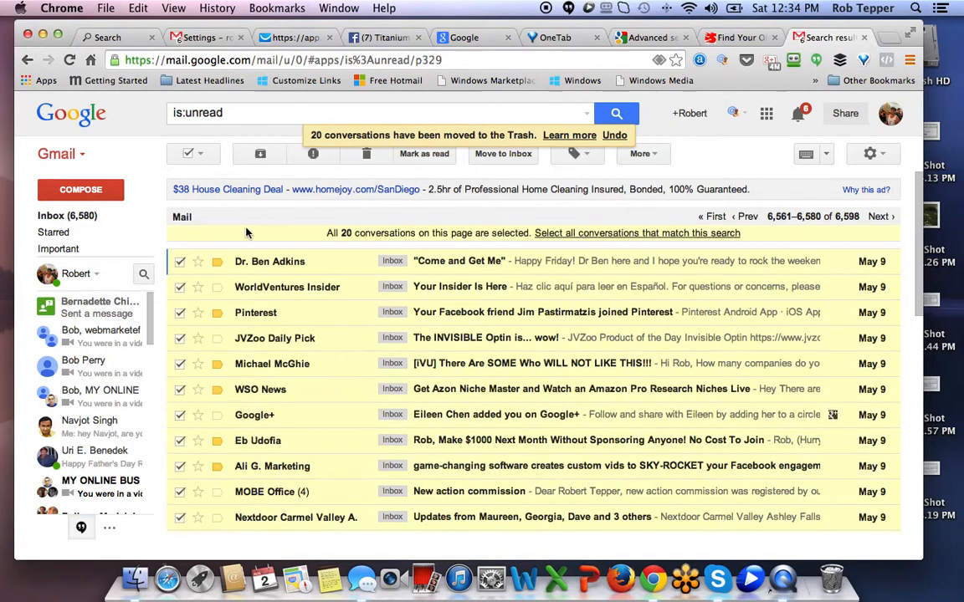
scroll(303, 335, "down", 2)
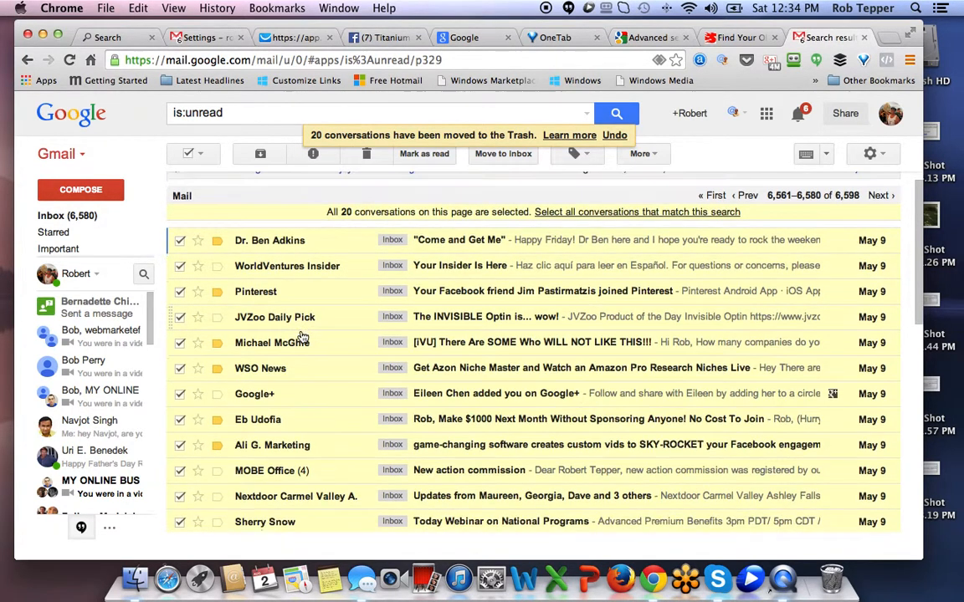
scroll(303, 337, "down", 3)
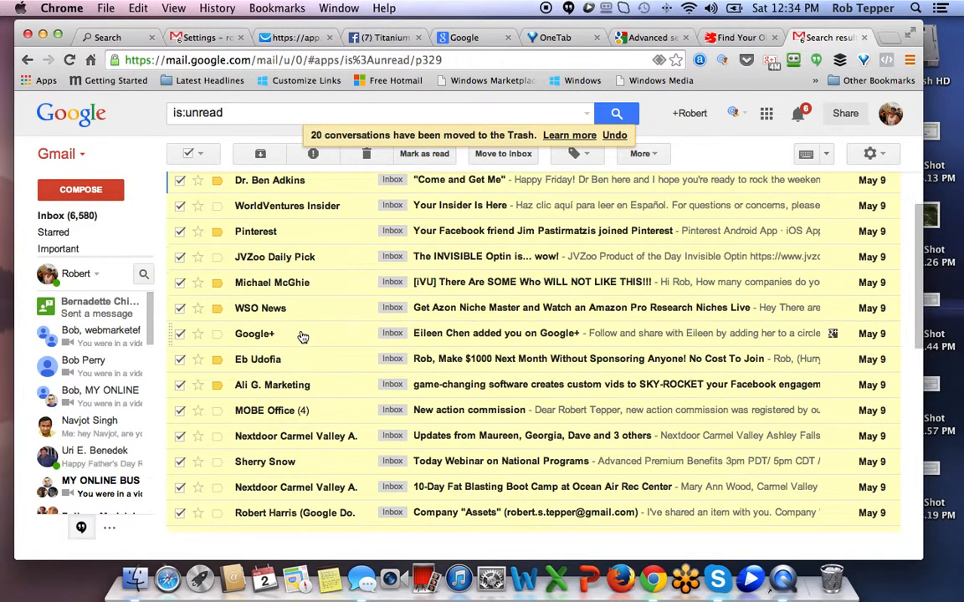
scroll(302, 337, "down", 2)
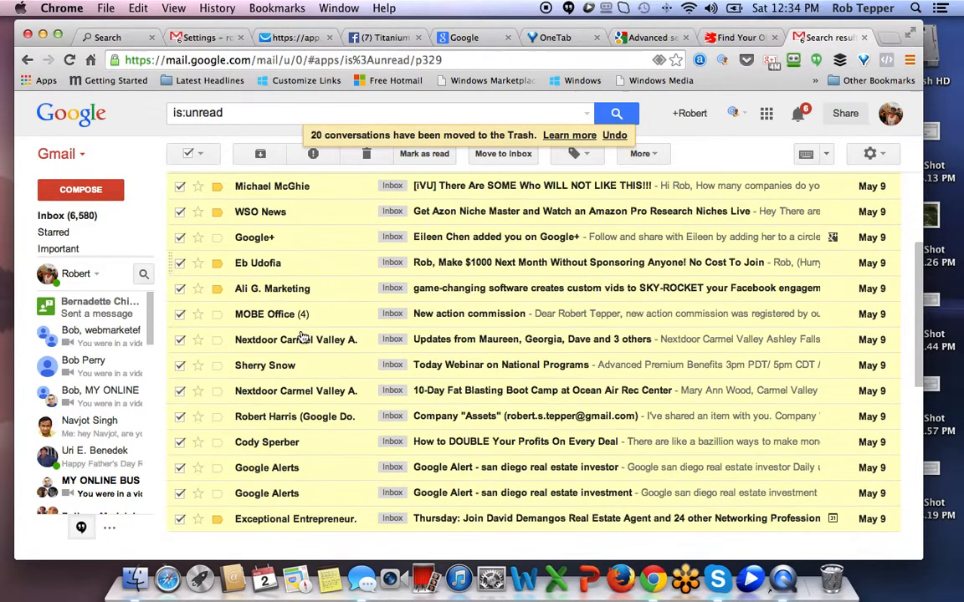
scroll(303, 337, "down", 1)
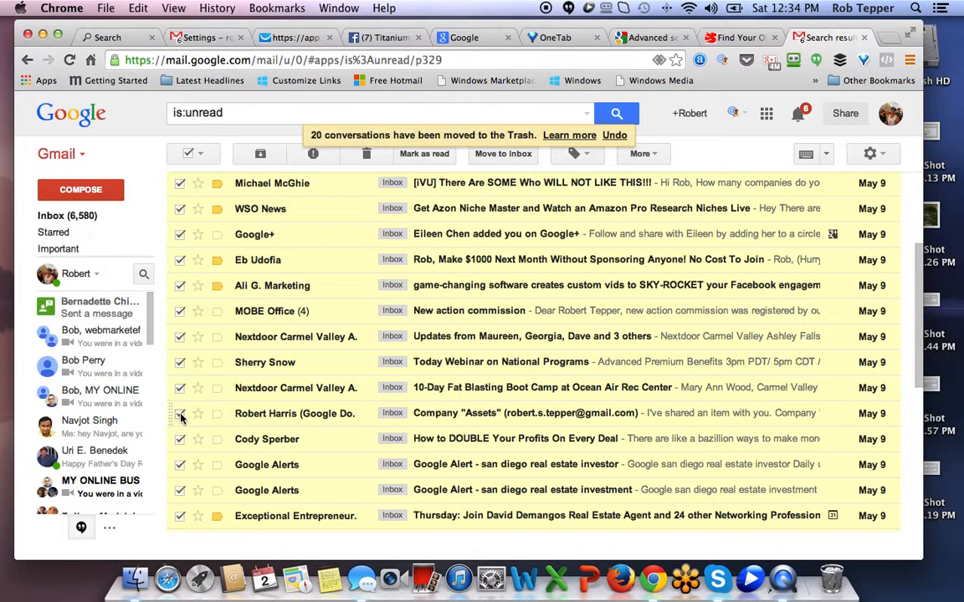
Step: Open the Company "Assets" message to check it, and deselect it back in the results
left_click(455, 418)
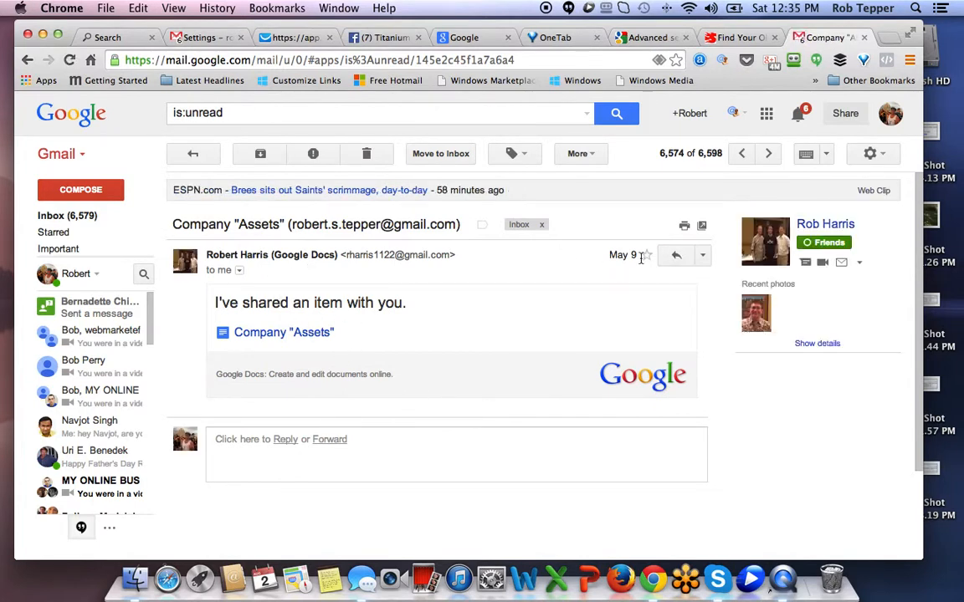
left_click(193, 157)
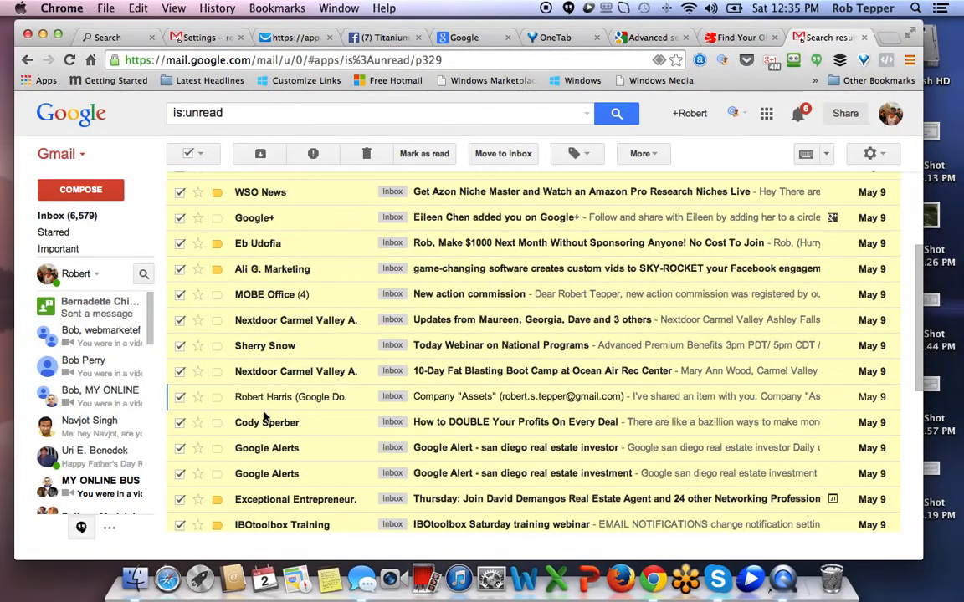
left_click(180, 396)
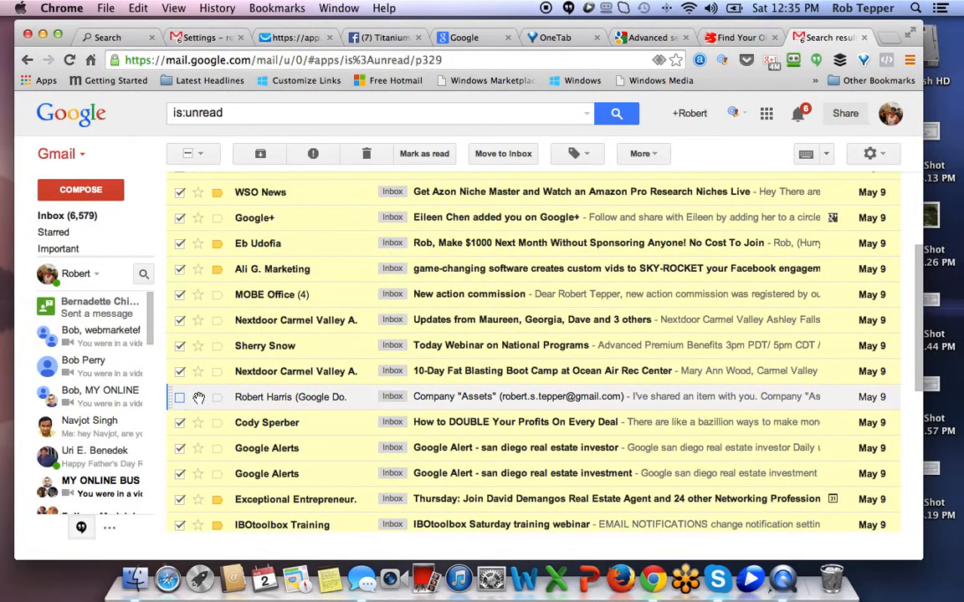
Step: Open the message "Password needed ASAP" at the end of the page and read through it
scroll(333, 399, "down", 3)
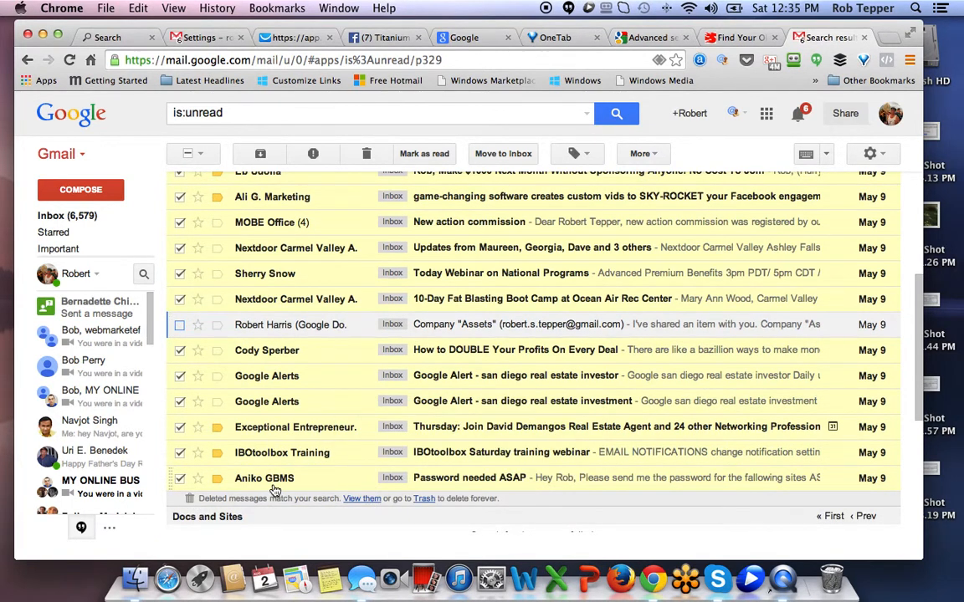
mouse_move(274, 484)
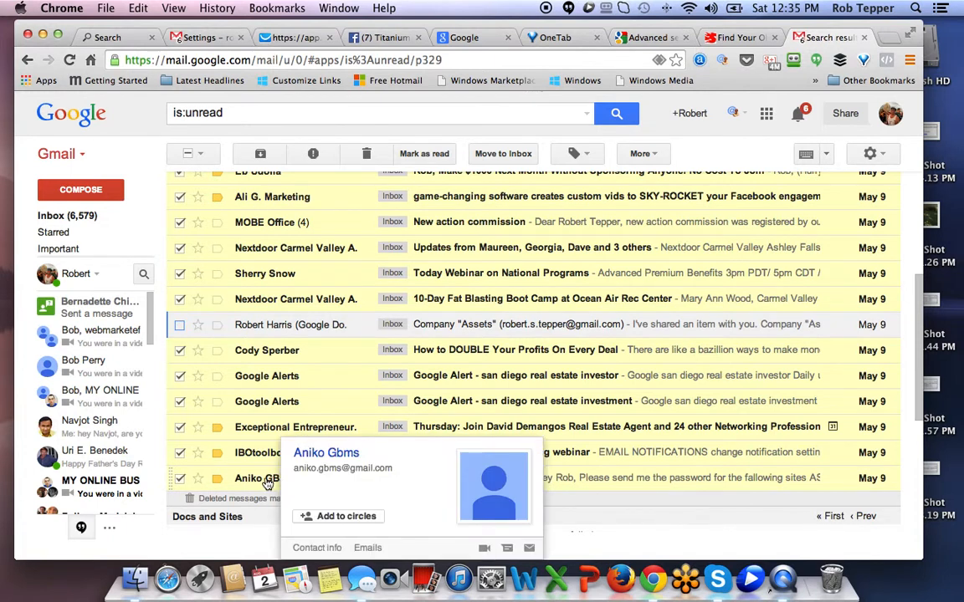
left_click(267, 483)
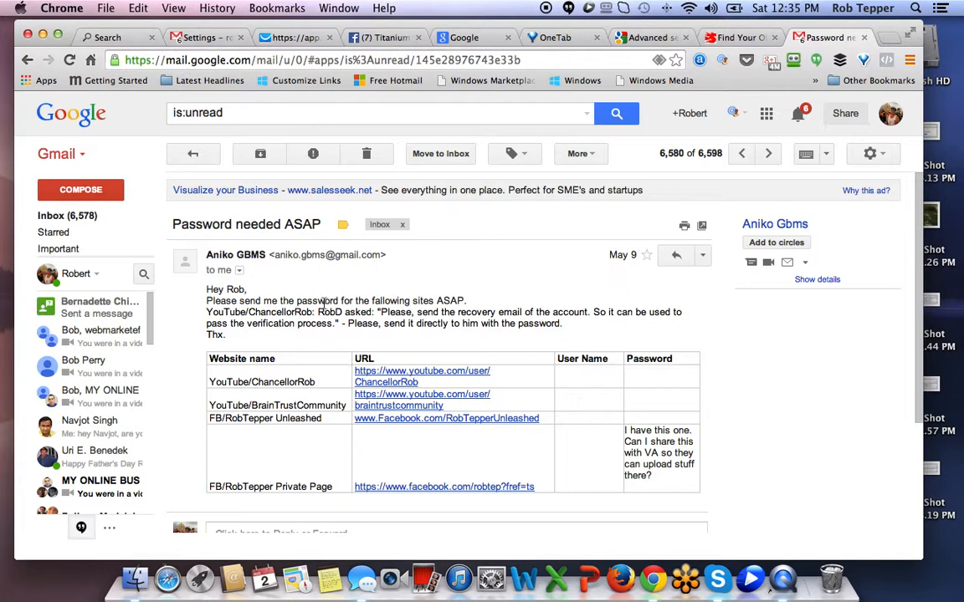
scroll(323, 301, "down", 3)
scroll(301, 285, "up", 3)
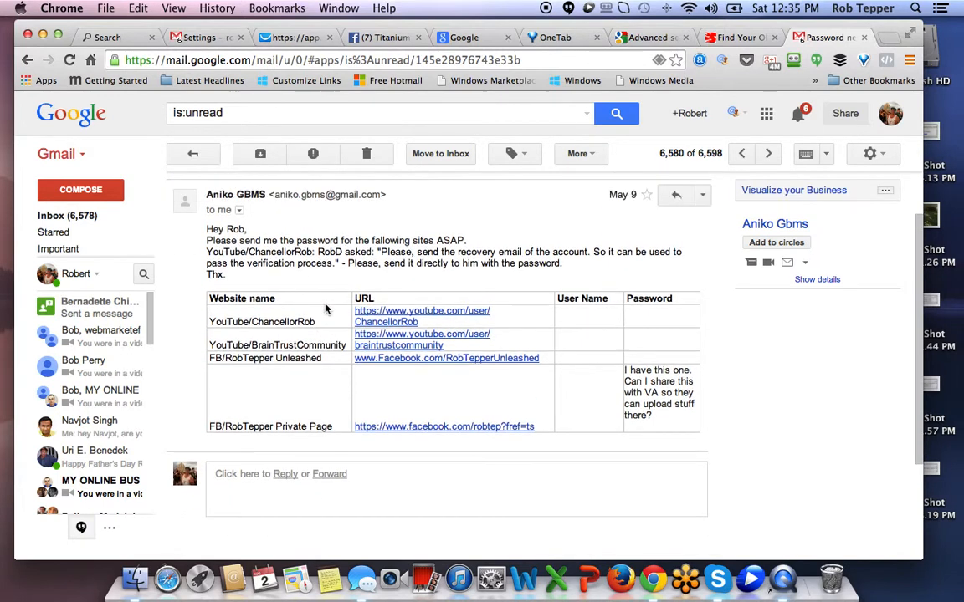
Step: Back in the results, deselect the "Password needed ASAP" message and move the 18 conversations still selected to the Trash
left_click(193, 154)
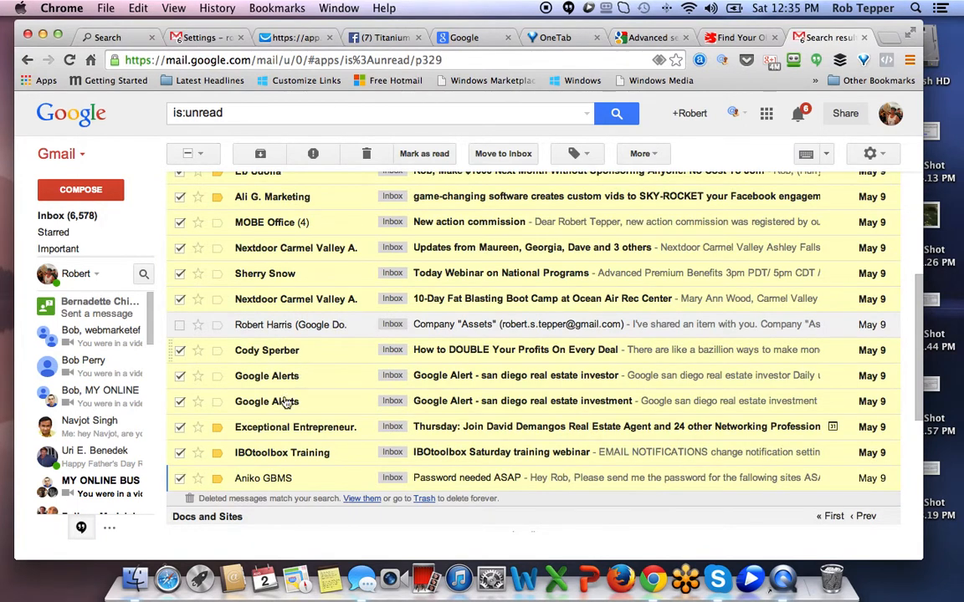
scroll(251, 418, "down", 1)
left_click(179, 476)
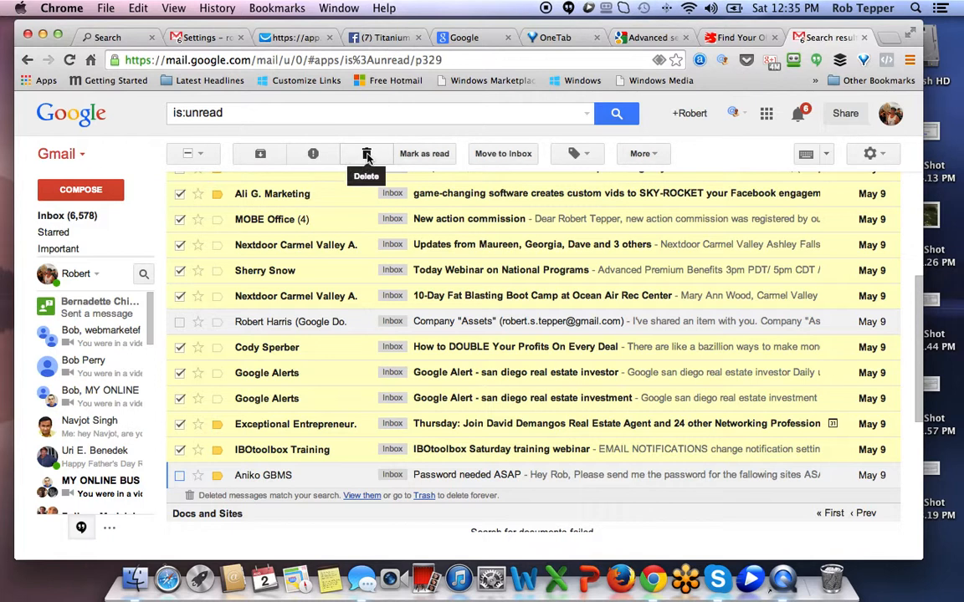
scroll(333, 264, "down", 1)
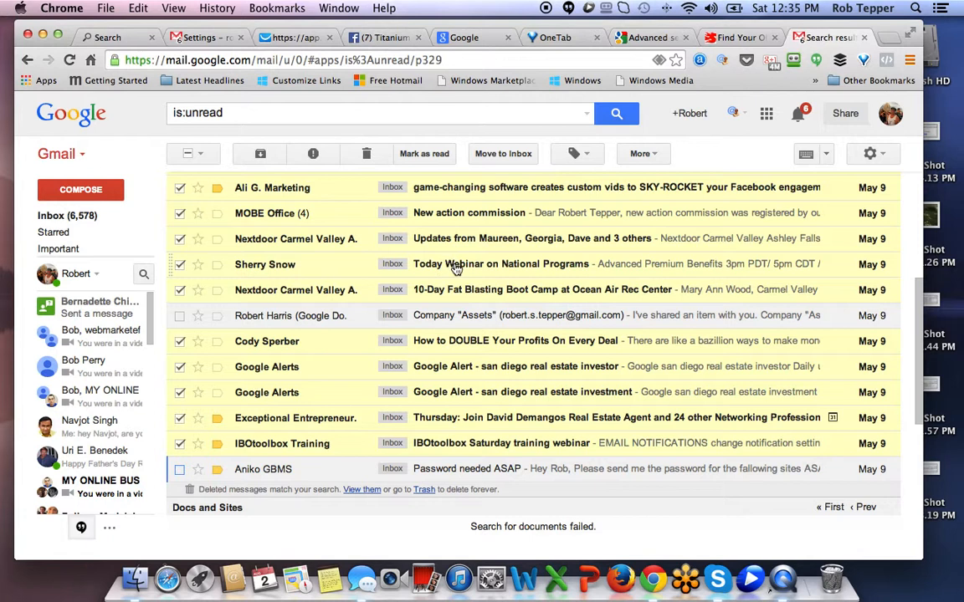
scroll(455, 268, "up", 3)
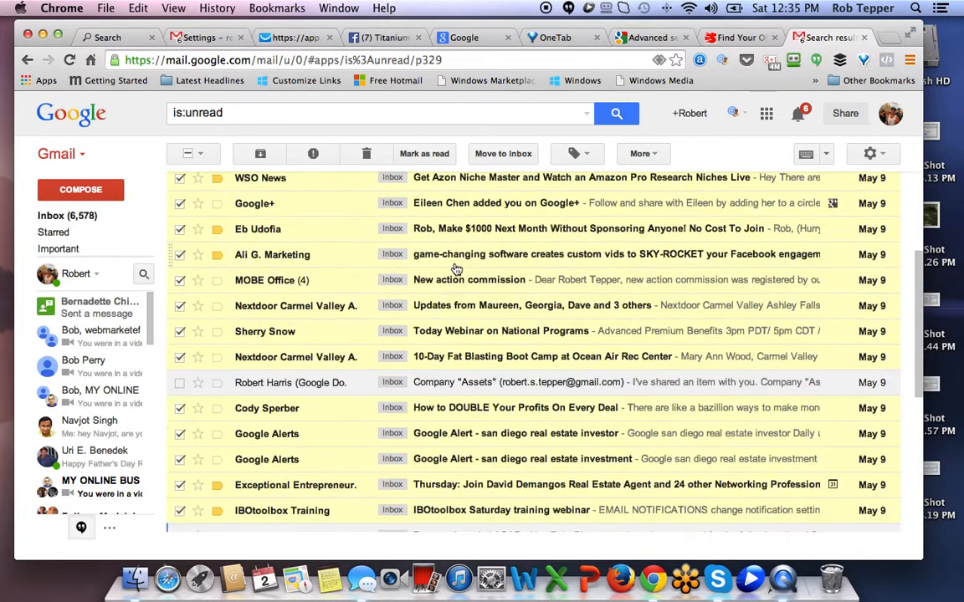
scroll(456, 267, "up", 3)
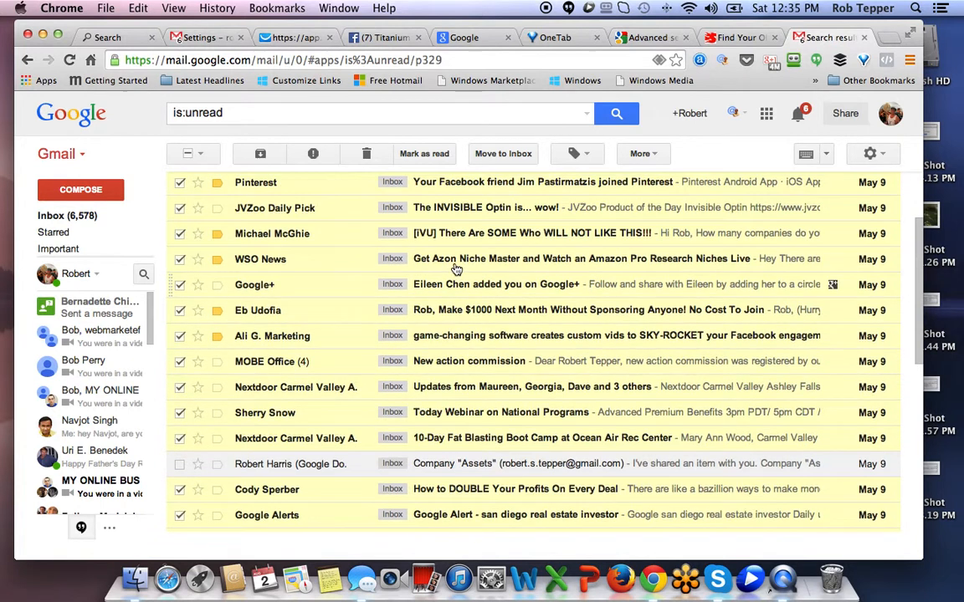
scroll(456, 268, "up", 3)
scroll(456, 267, "up", 1)
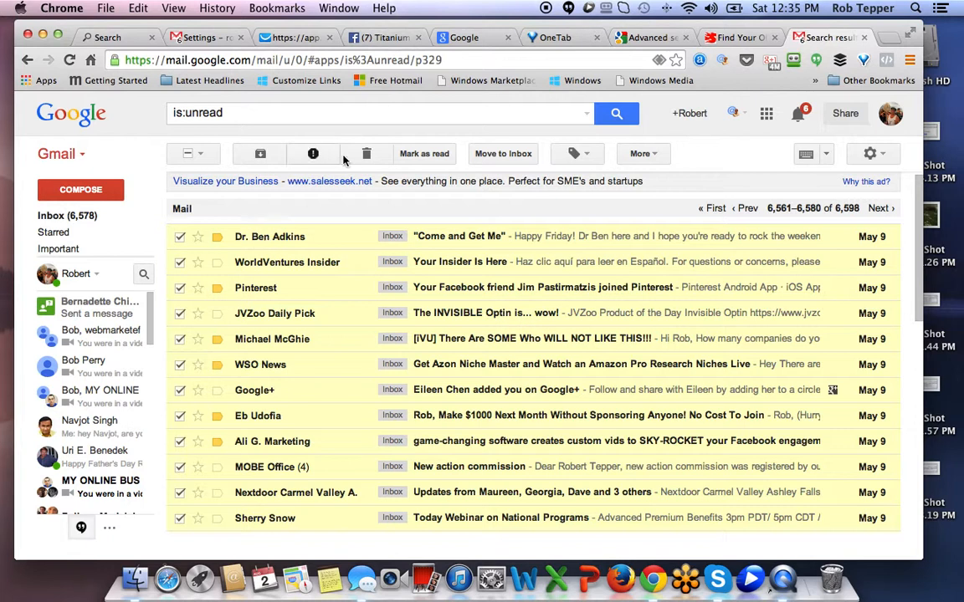
left_click(366, 154)
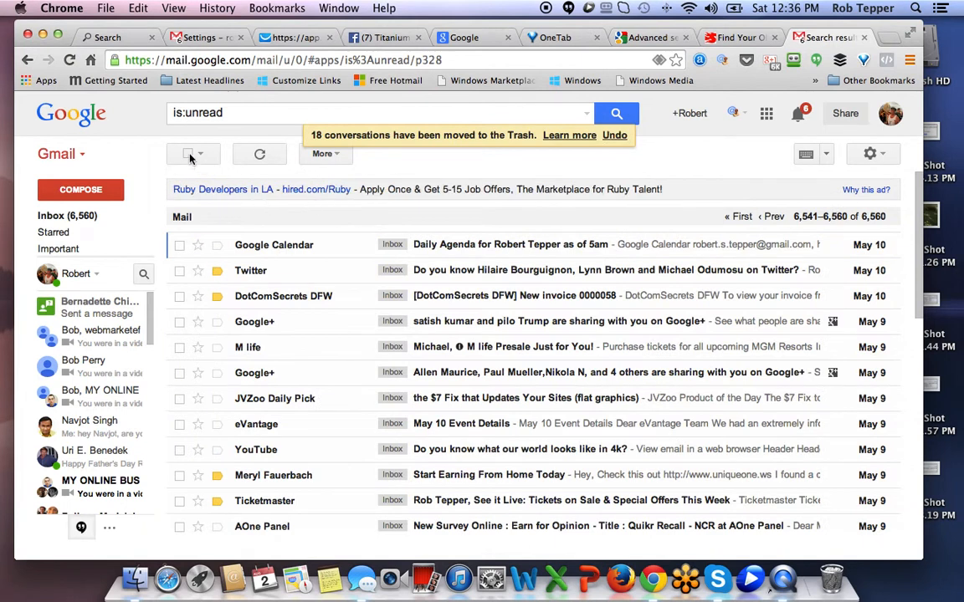
Step: Select all 20 conversations on the newly loaded page and review them down to "Forget the buzz"
key("asterisk")
key("a")
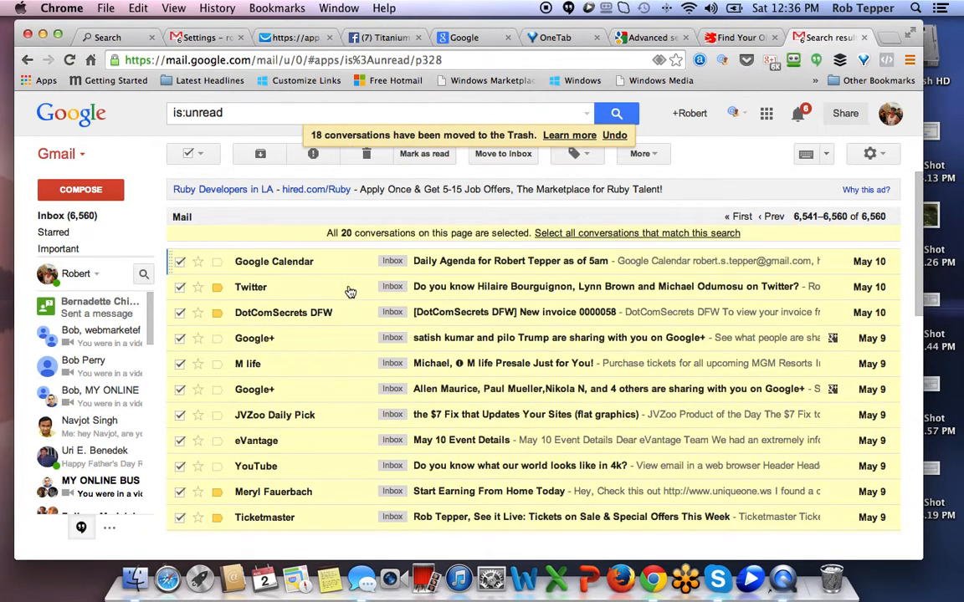
scroll(301, 287, "down", 2)
scroll(302, 287, "down", 1)
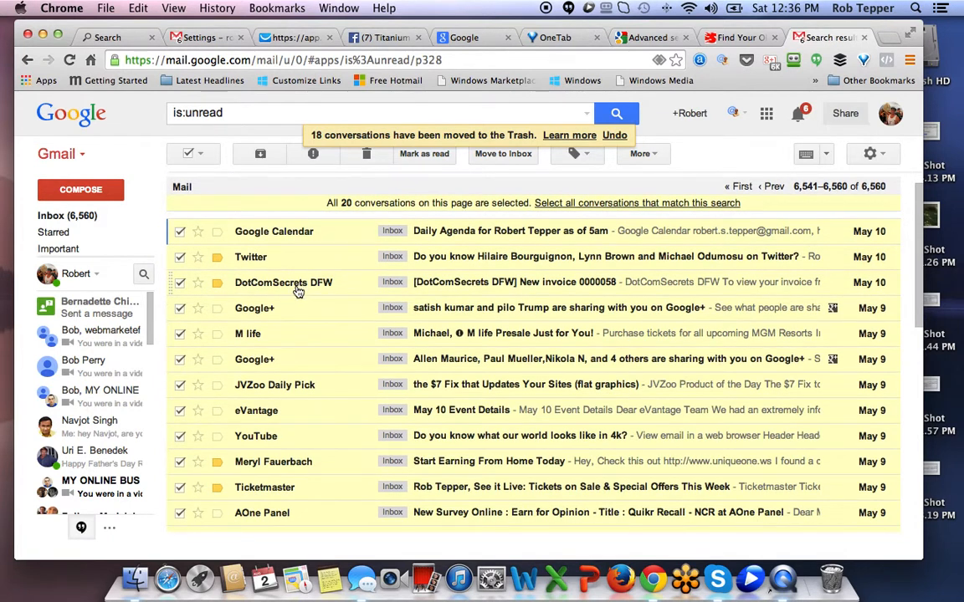
scroll(297, 291, "down", 4)
scroll(295, 296, "down", 8)
scroll(295, 296, "down", 4)
scroll(295, 295, "down", 3)
mouse_move(295, 295)
scroll(295, 294, "down", 3)
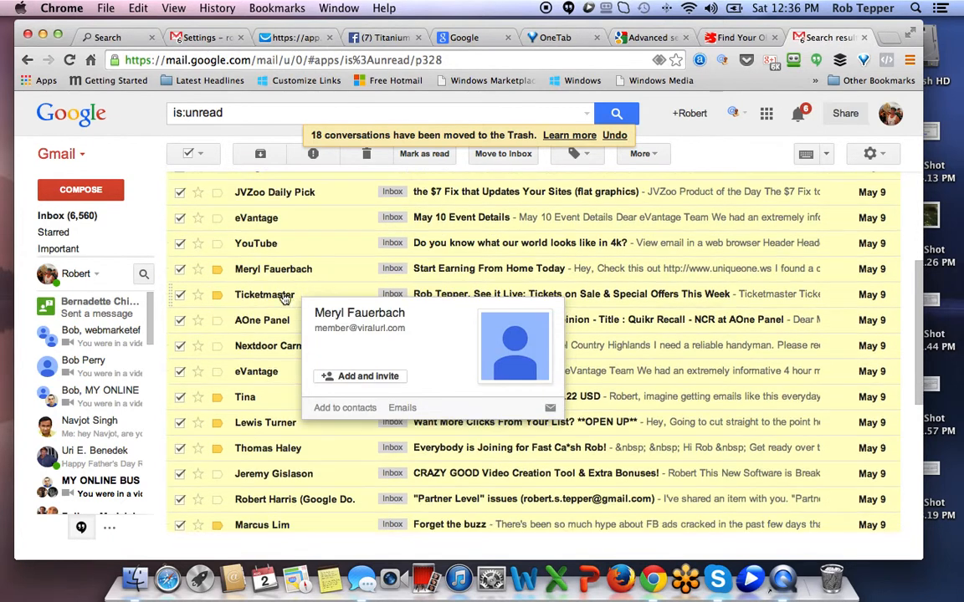
scroll(295, 294, "down", 5)
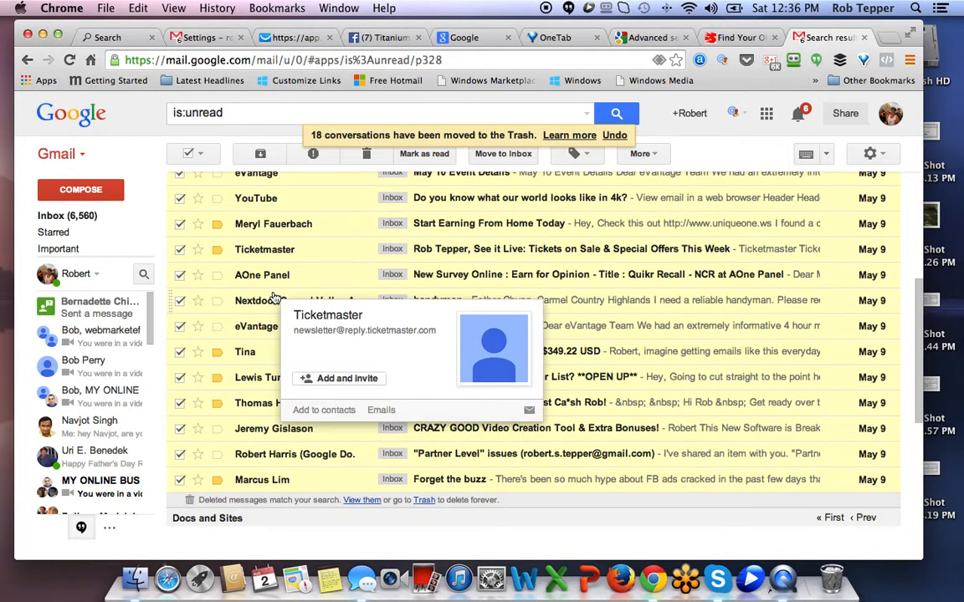
Step: Recheck the selected May 9–10 messages from the Google Calendar agenda to "Forget the buzz" and move all 20 conversations to the Trash
scroll(274, 298, "down", 3)
scroll(274, 299, "up", 10)
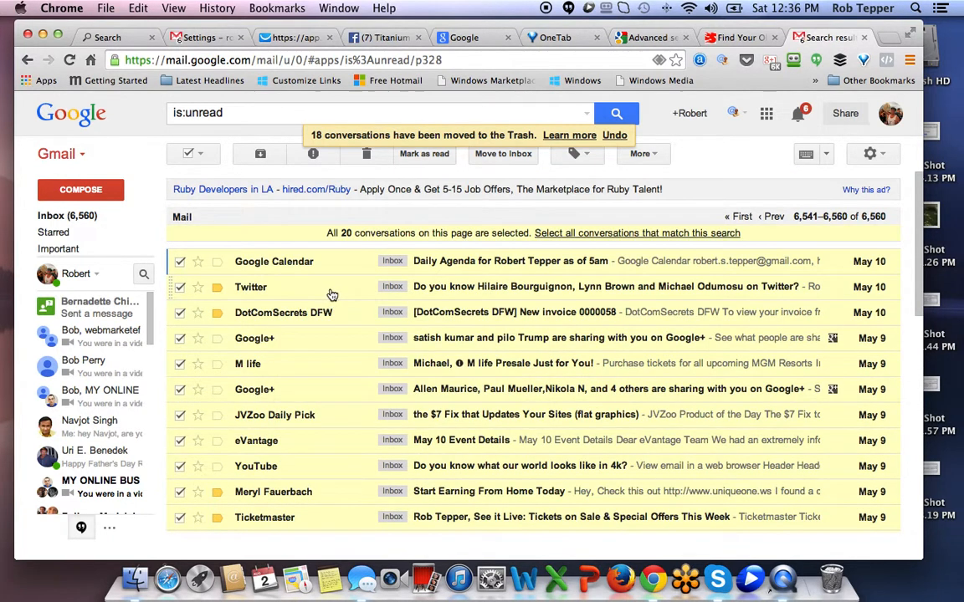
scroll(224, 313, "down", 2)
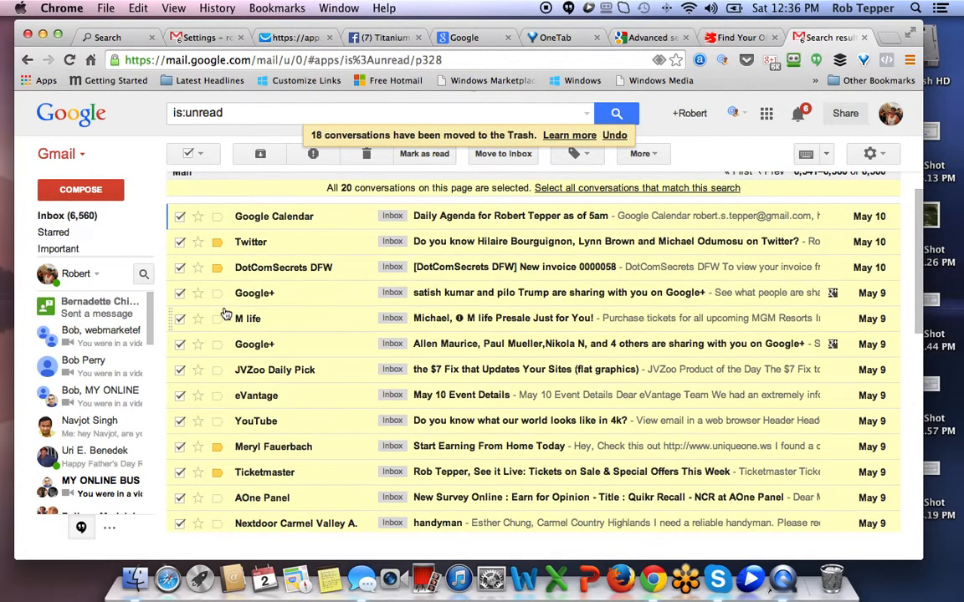
scroll(224, 313, "down", 2)
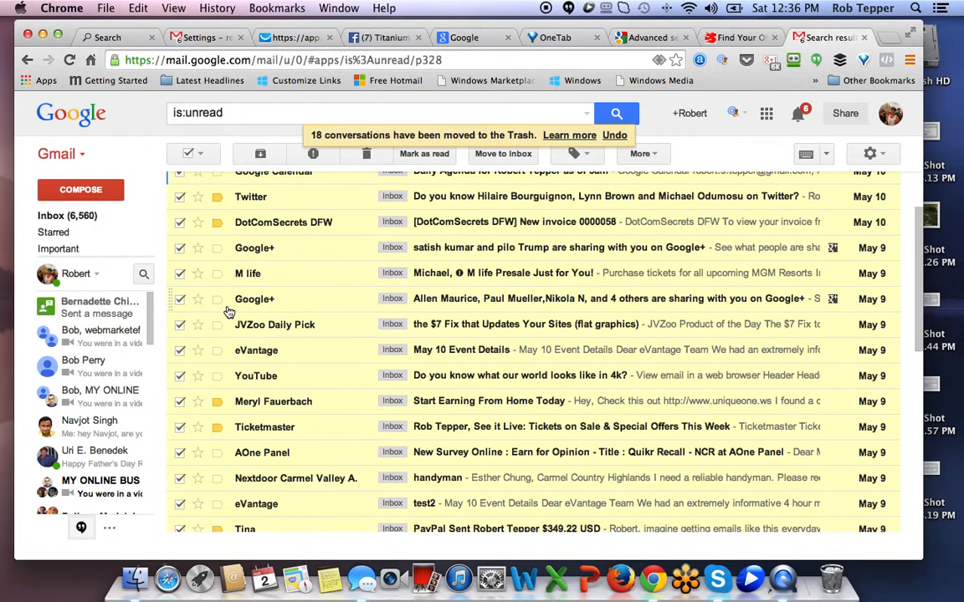
scroll(228, 313, "down", 1)
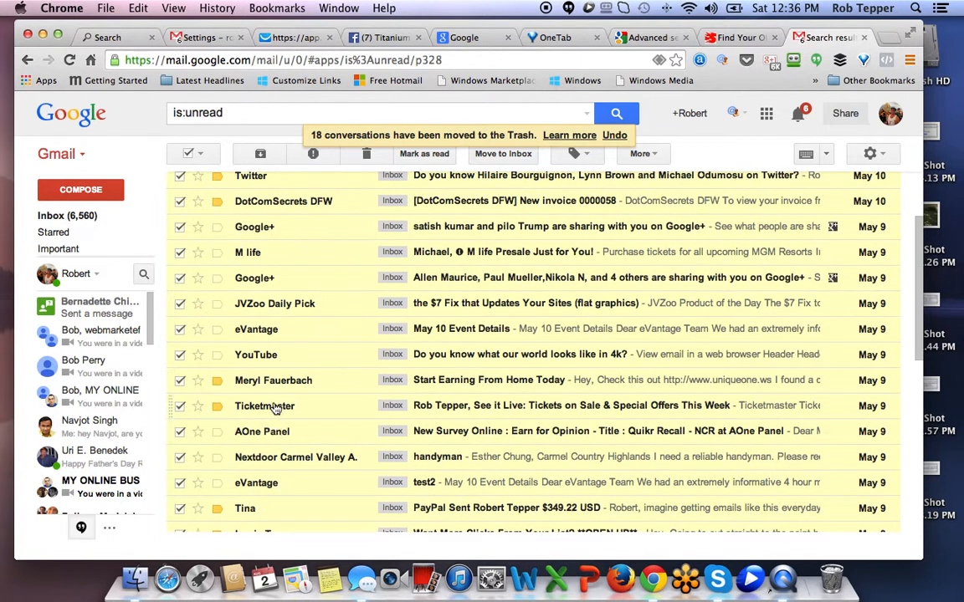
scroll(242, 351, "up", 5)
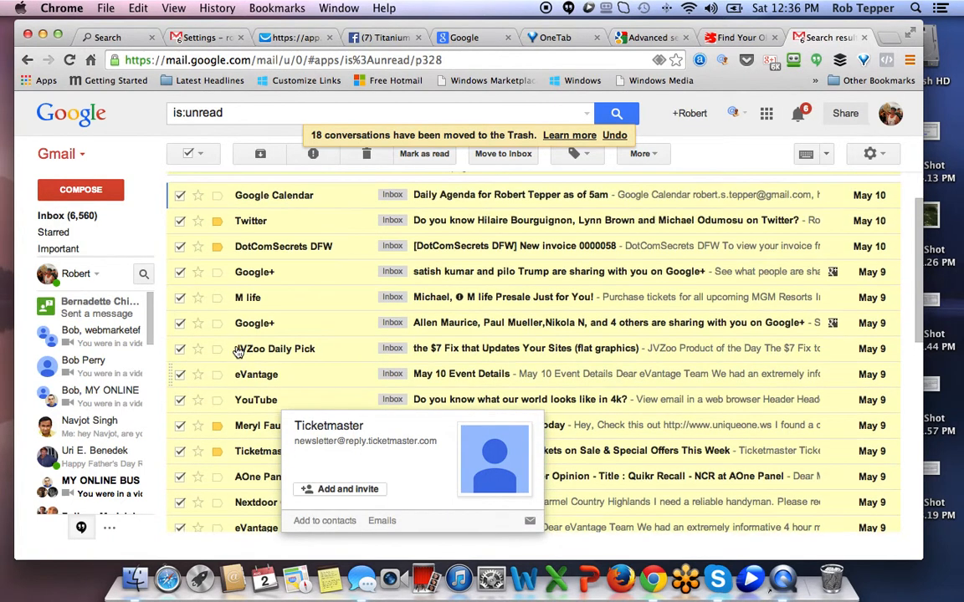
scroll(238, 352, "down", 8)
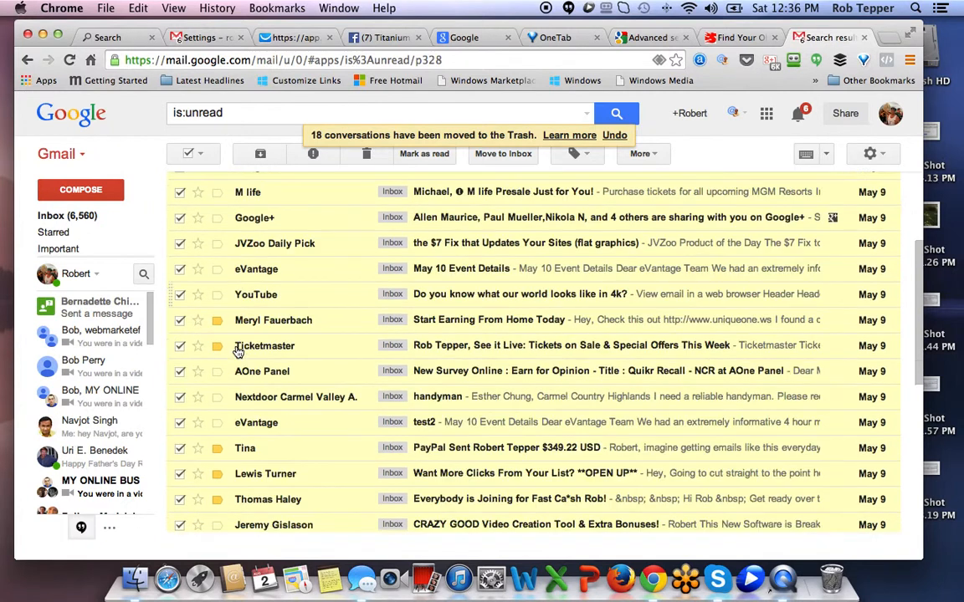
scroll(301, 381, "down", 5)
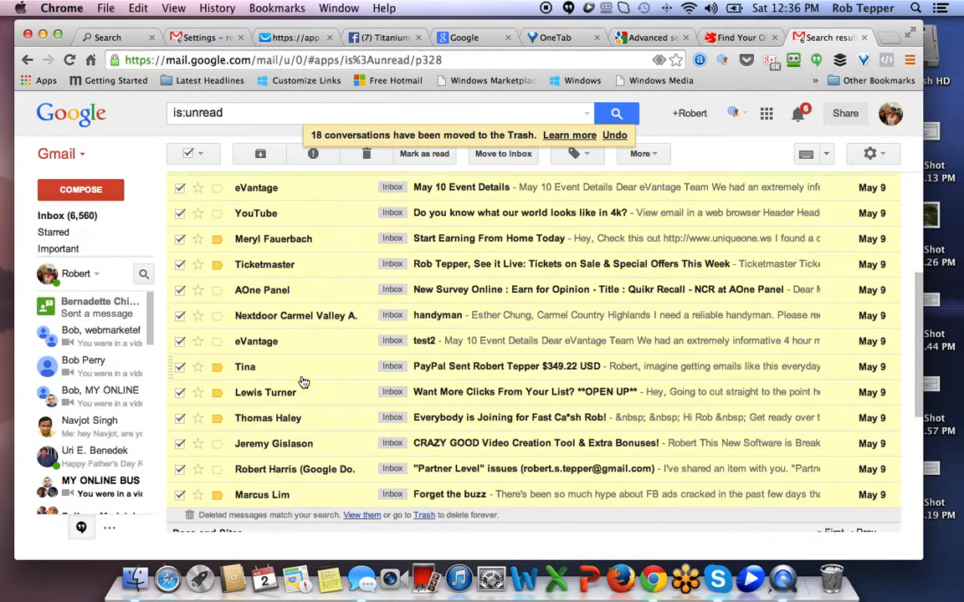
scroll(304, 383, "down", 1)
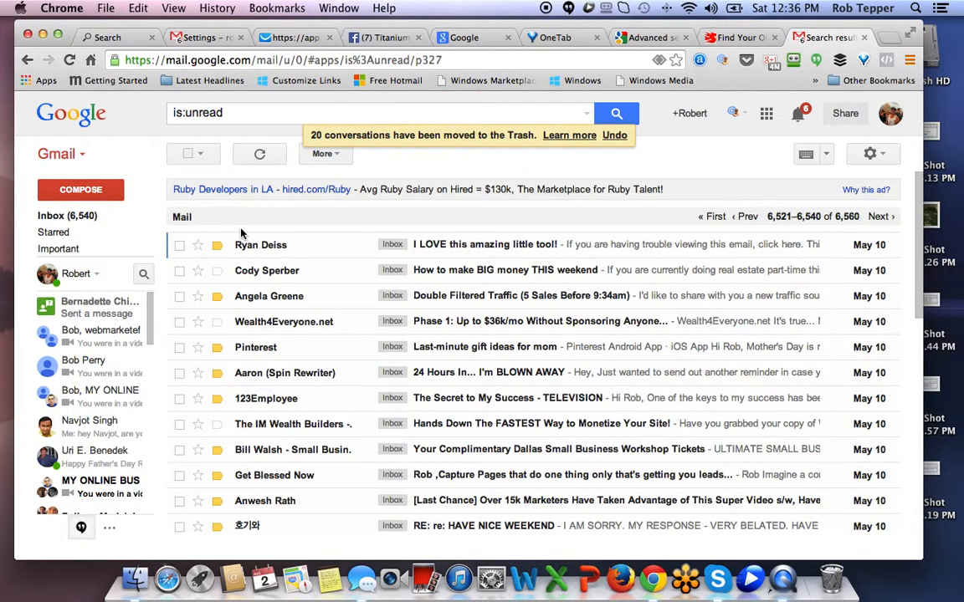
Step: Review the next page of unread messages, starting at "I LOVE this amazing little tool!", and move all 20 conversations to the Trash
scroll(275, 282, "down", 1)
scroll(275, 287, "up", 1)
scroll(329, 331, "down", 1)
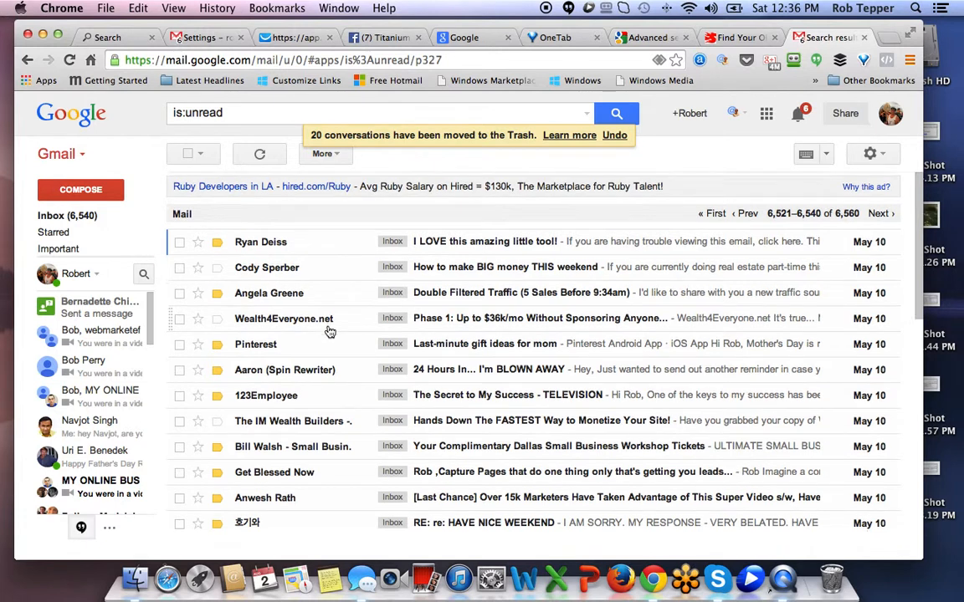
scroll(330, 332, "down", 5)
scroll(330, 332, "down", 6)
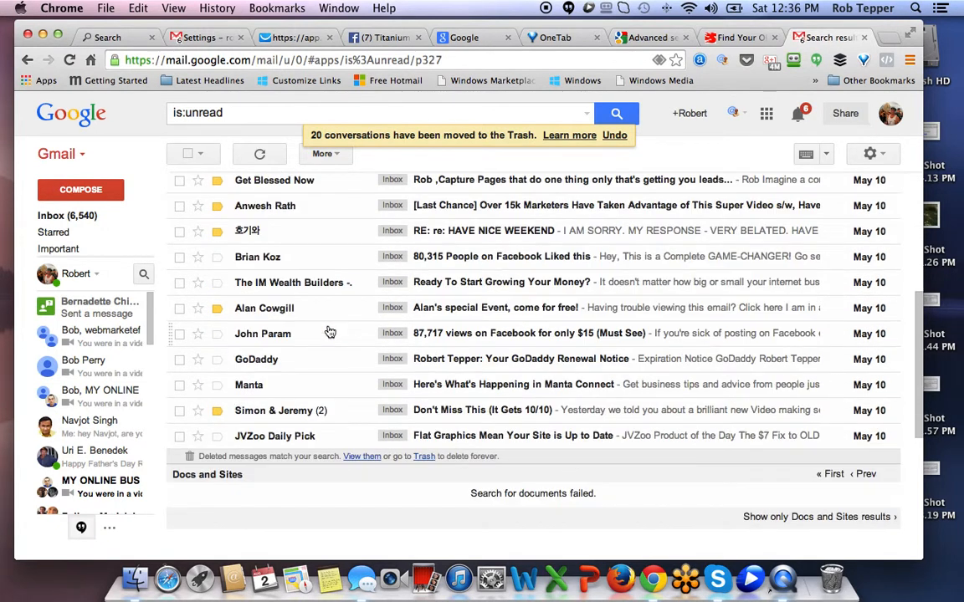
scroll(330, 332, "up", 6)
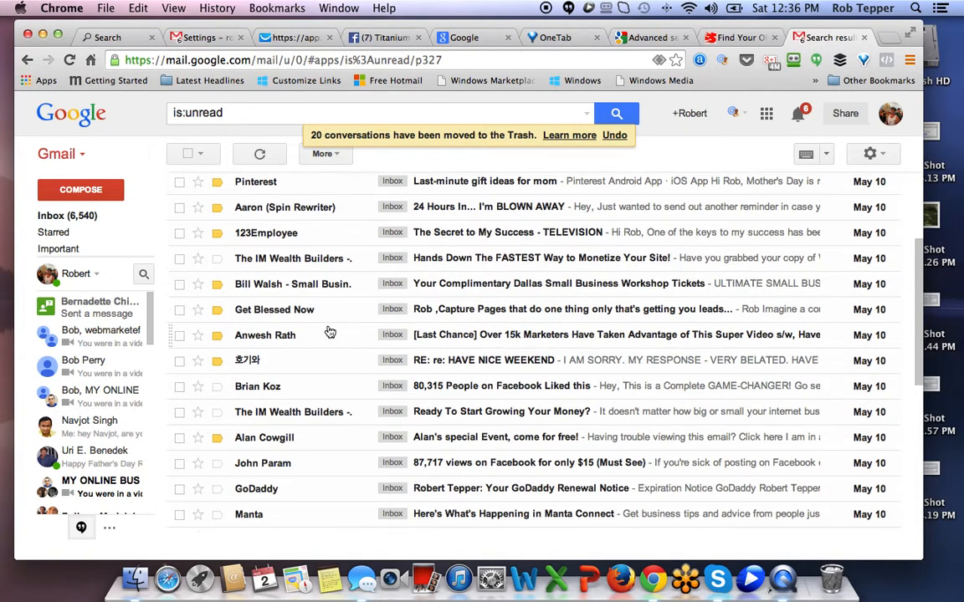
scroll(329, 332, "up", 3)
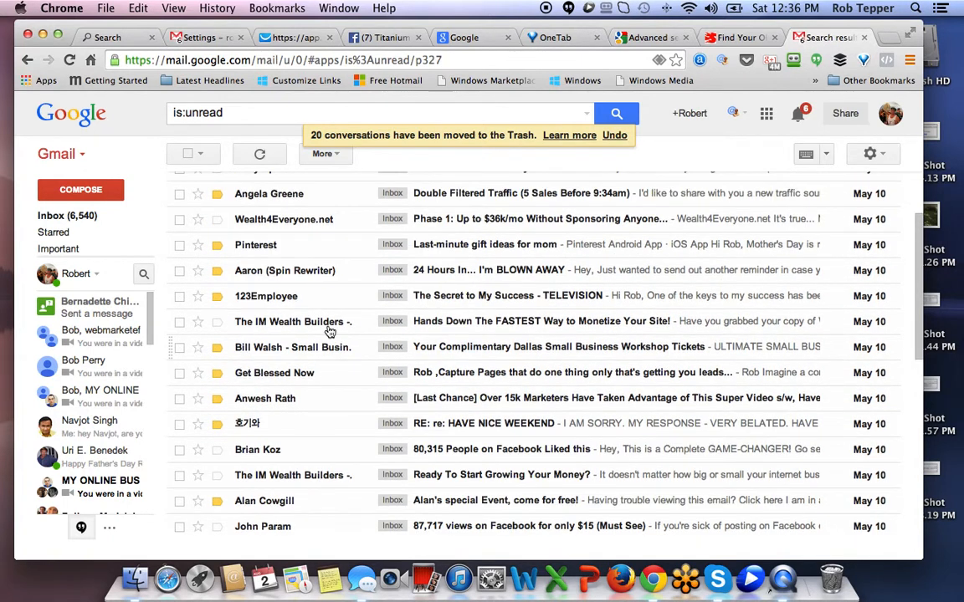
scroll(330, 332, "up", 3)
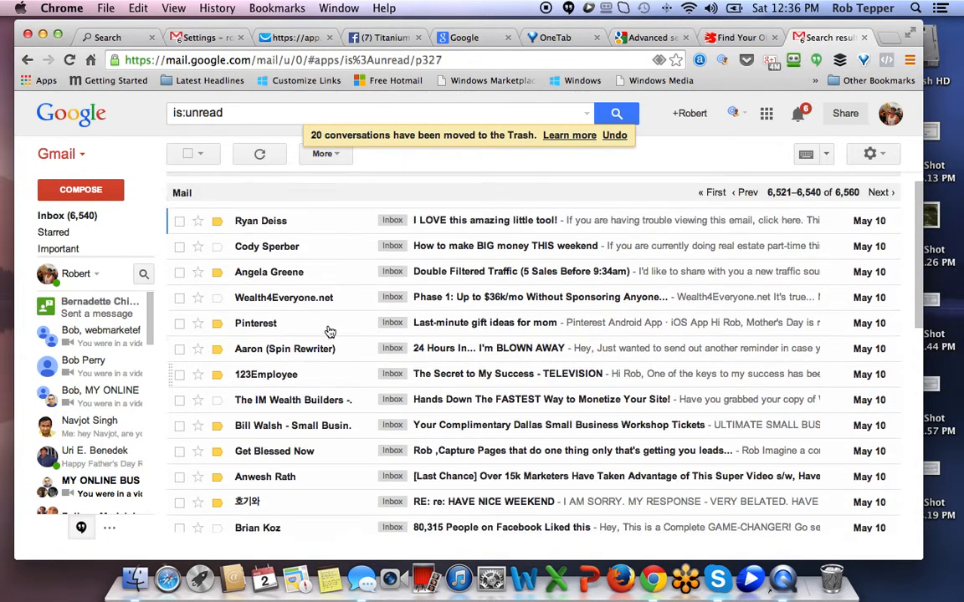
left_click(188, 154)
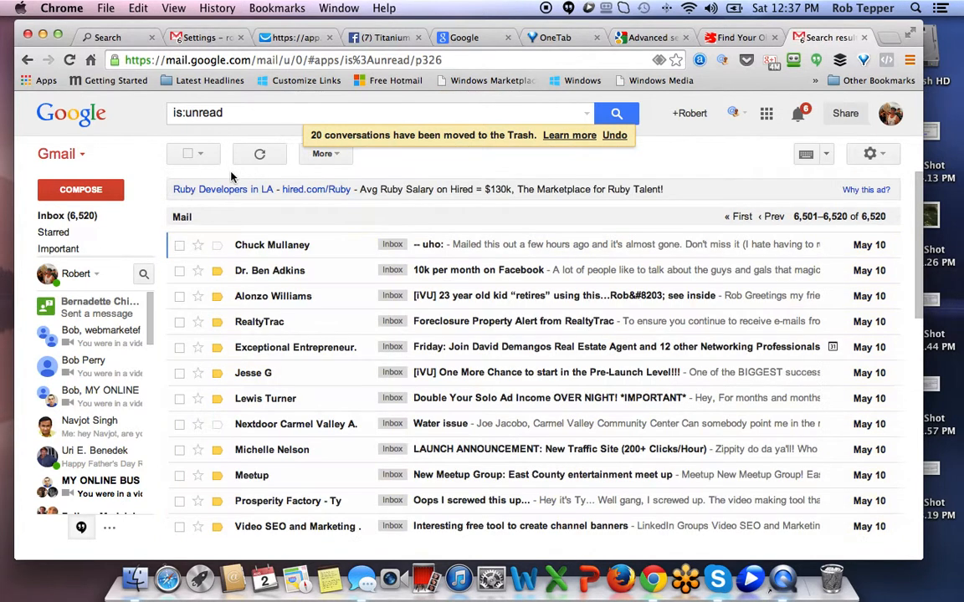
Step: Select all 20 conversations on the following unread page and review them down to the TripAdvisor message
left_click(189, 157)
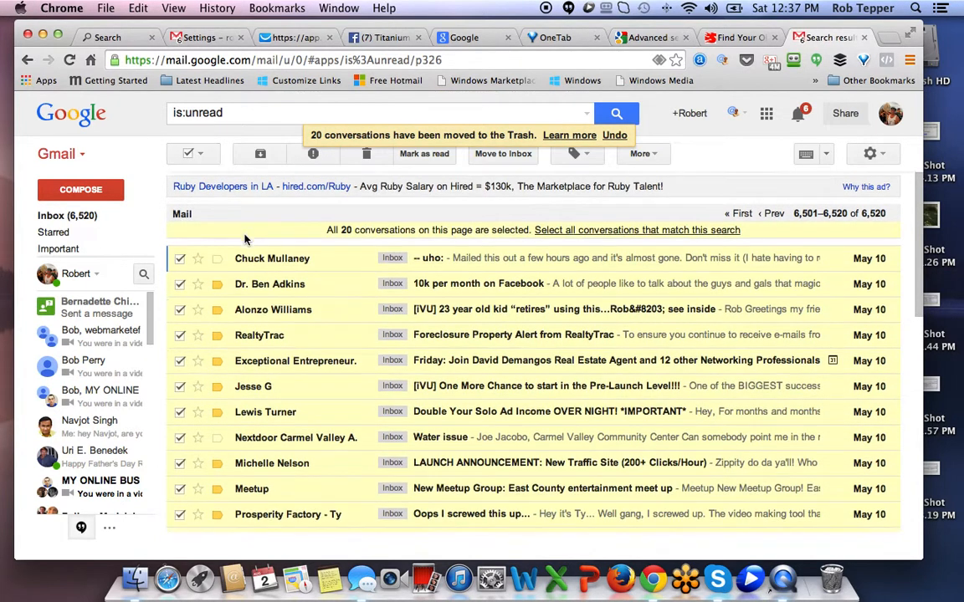
scroll(245, 239, "down", 3)
scroll(245, 241, "down", 3)
scroll(245, 240, "down", 5)
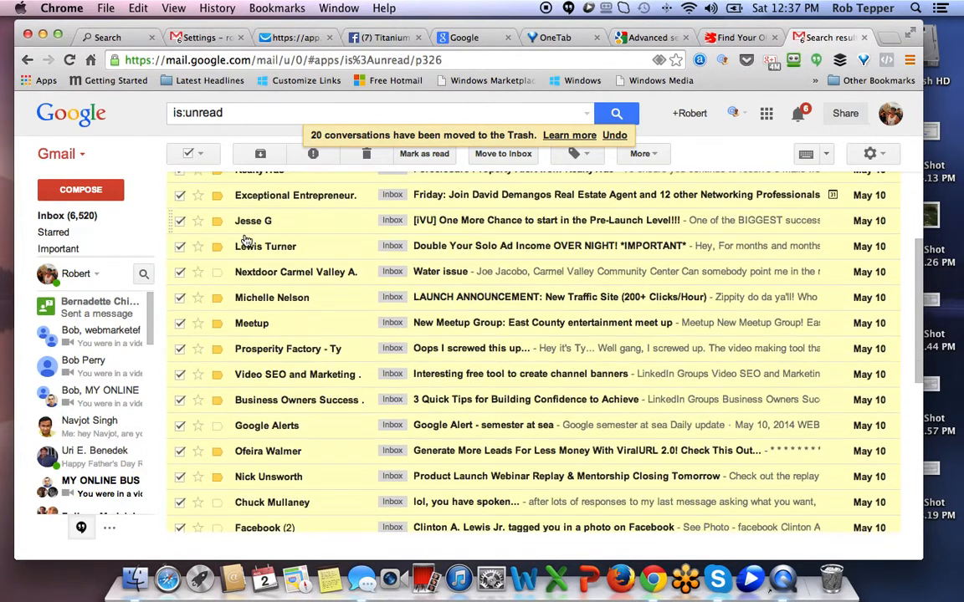
scroll(246, 240, "down", 1)
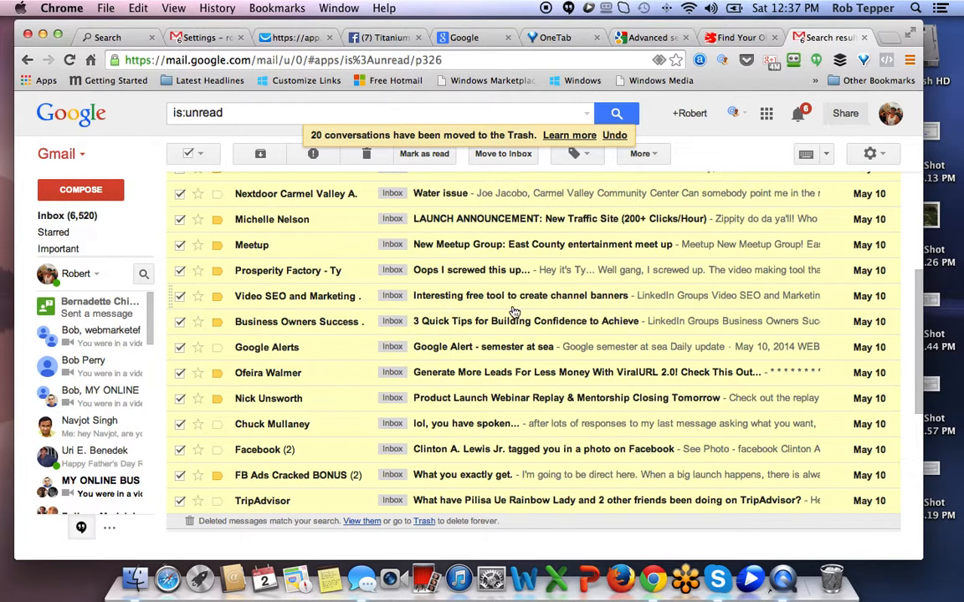
Step: Review the selected messages back up to "-- uho:" and move all 20 conversations to the Trash
scroll(510, 312, "up", 1)
scroll(513, 309, "up", 2)
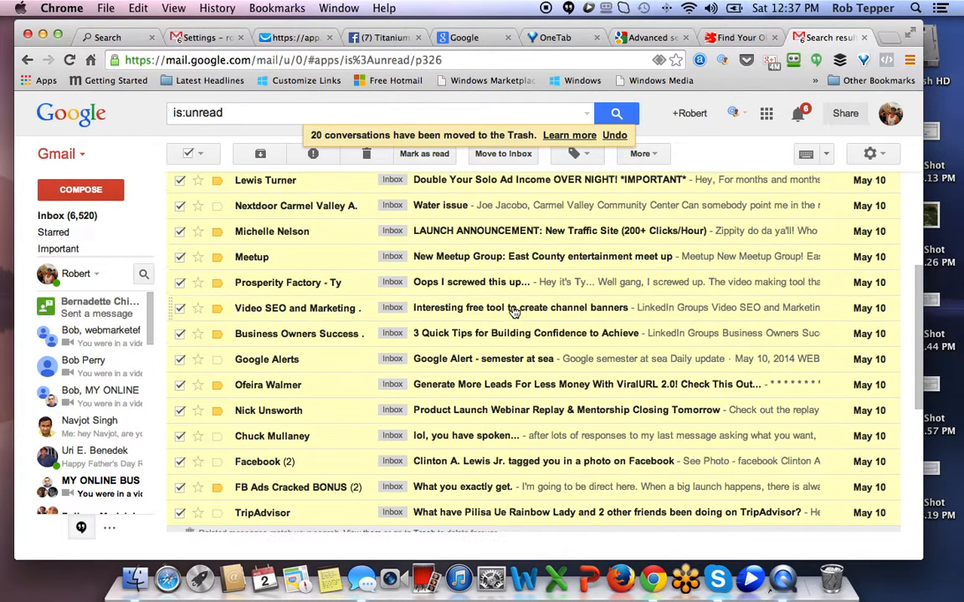
scroll(276, 268, "up", 5)
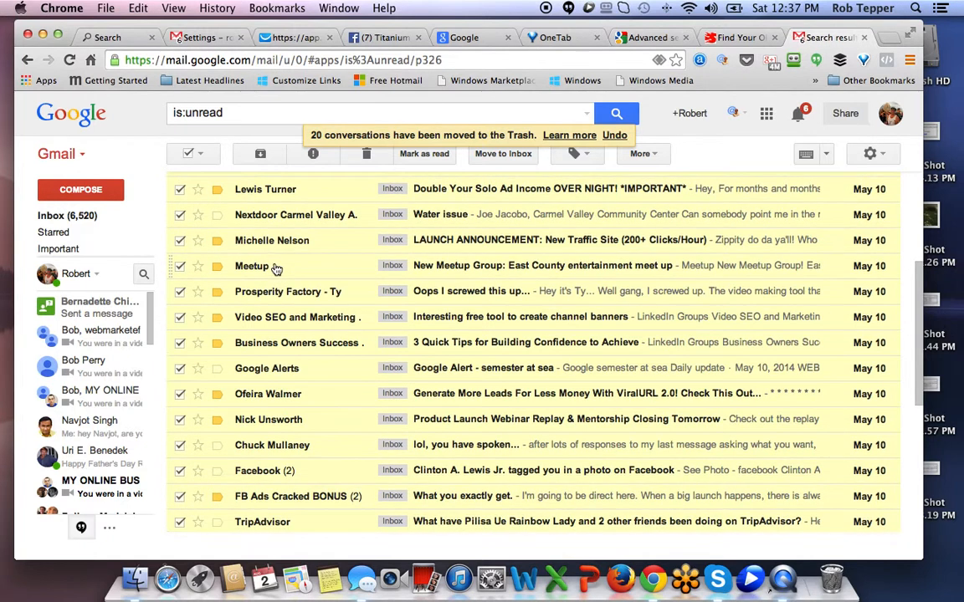
scroll(292, 270, "up", 3)
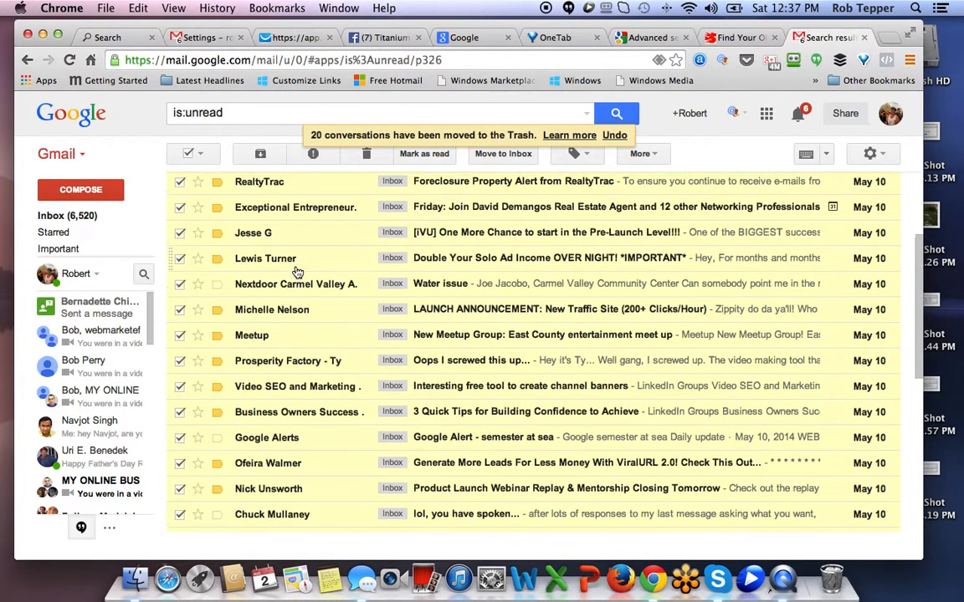
scroll(297, 272, "up", 3)
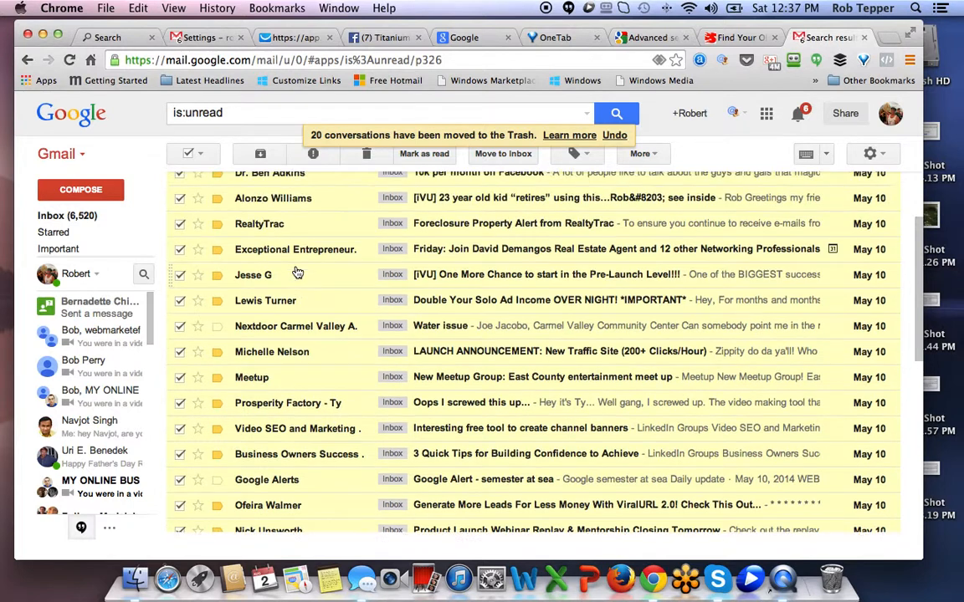
mouse_move(297, 273)
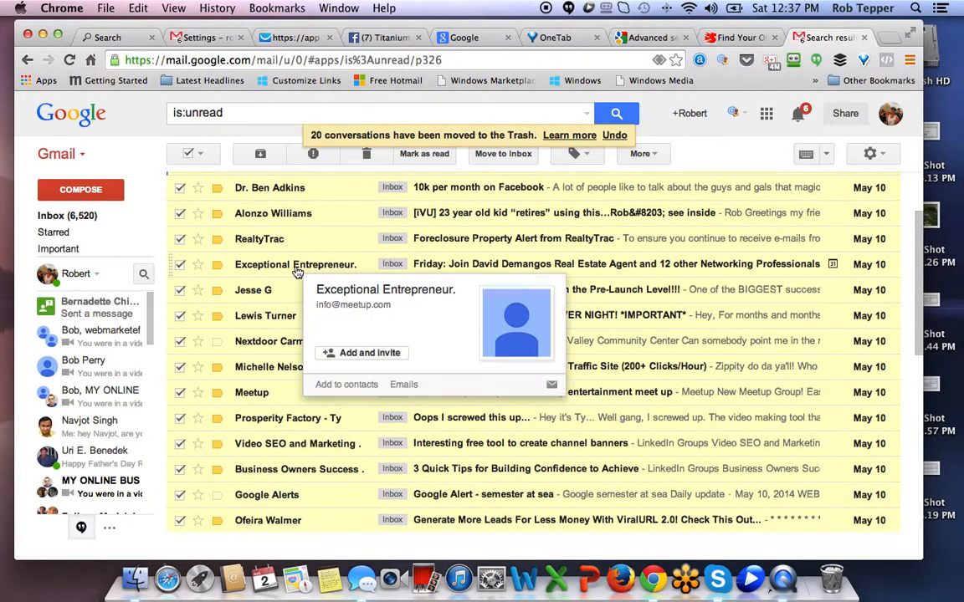
scroll(297, 273, "up", 8)
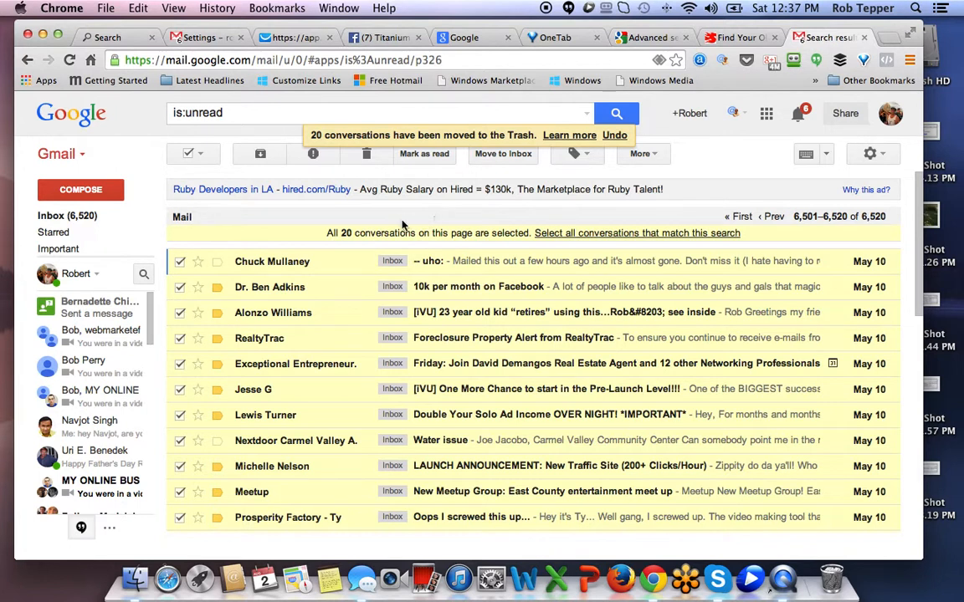
left_click(366, 157)
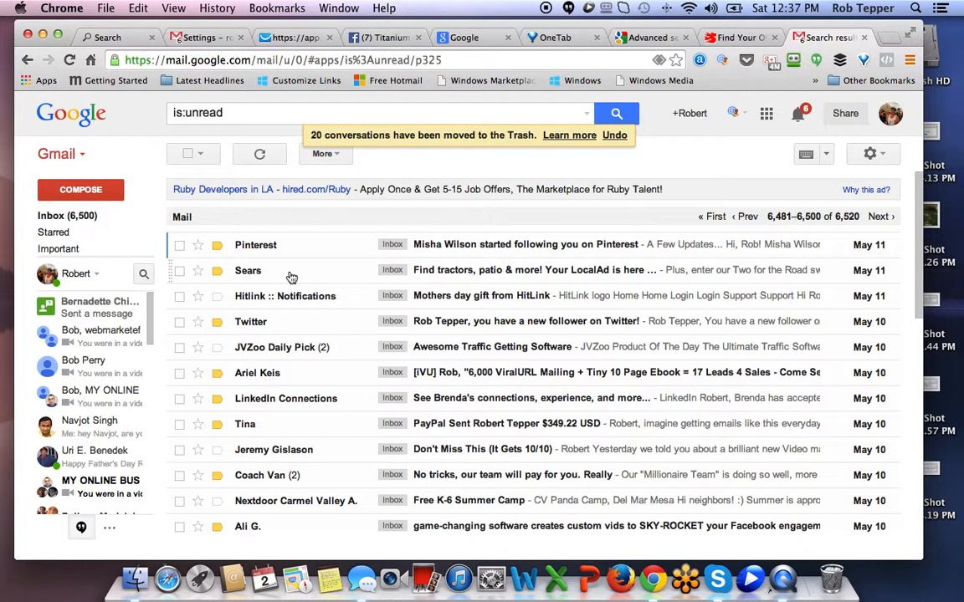
Step: Replace the unread search with from:pinterest, run it and look through the Pinterest messages
scroll(292, 277, "down", 5)
scroll(294, 277, "up", 5)
left_click_drag(228, 112, 175, 111)
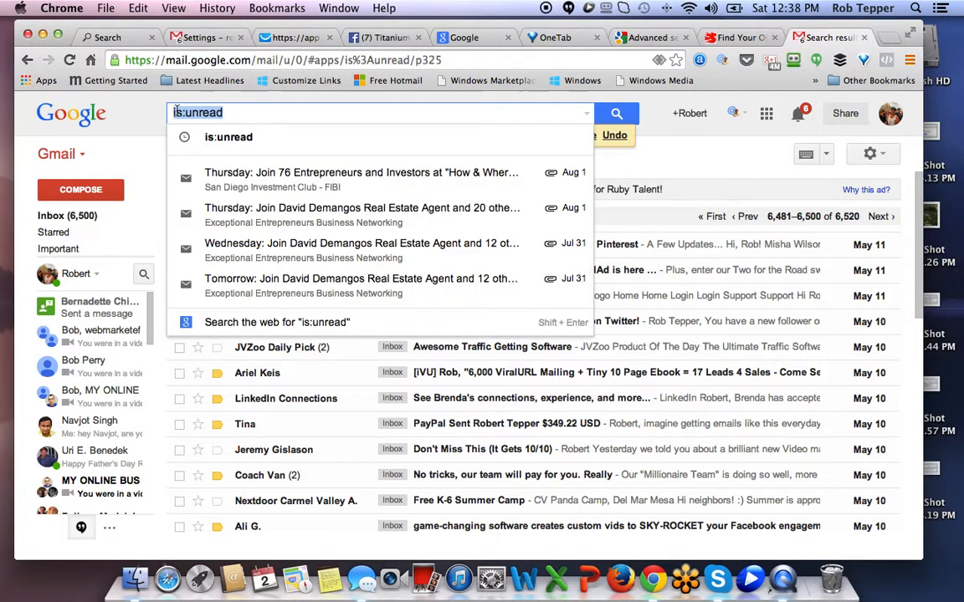
type("from:pinterest")
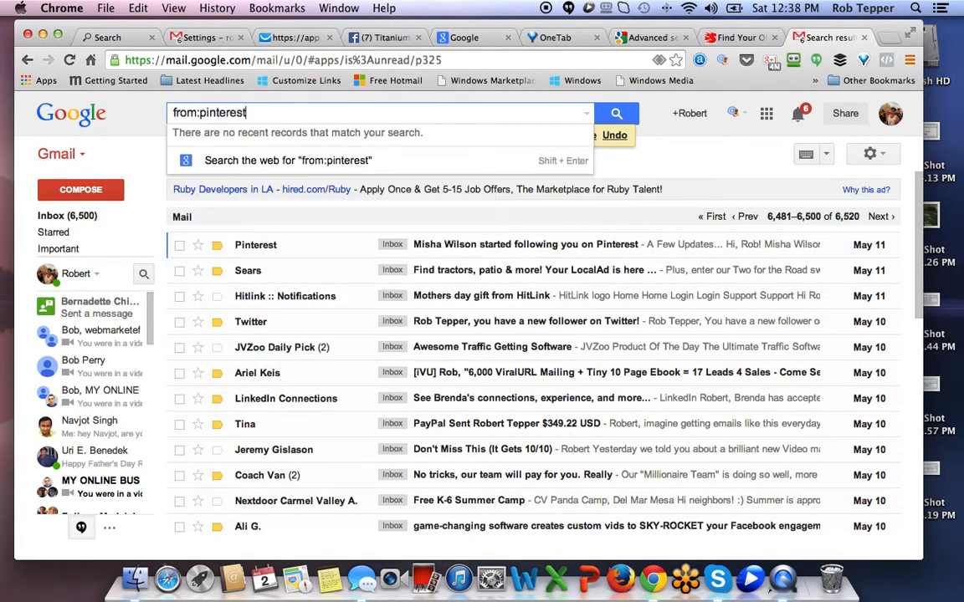
key("Return")
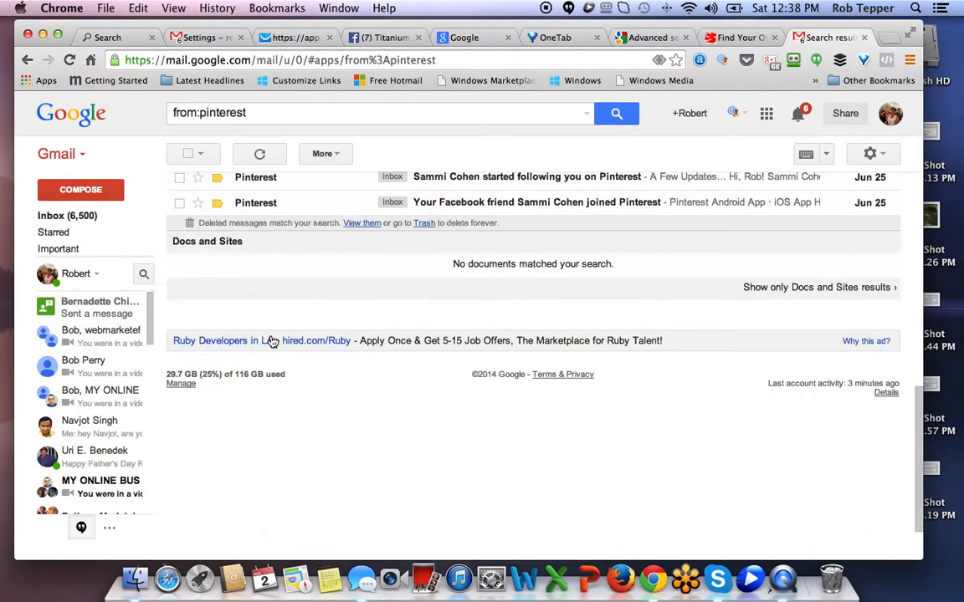
scroll(272, 341, "down", 10)
scroll(272, 340, "up", 10)
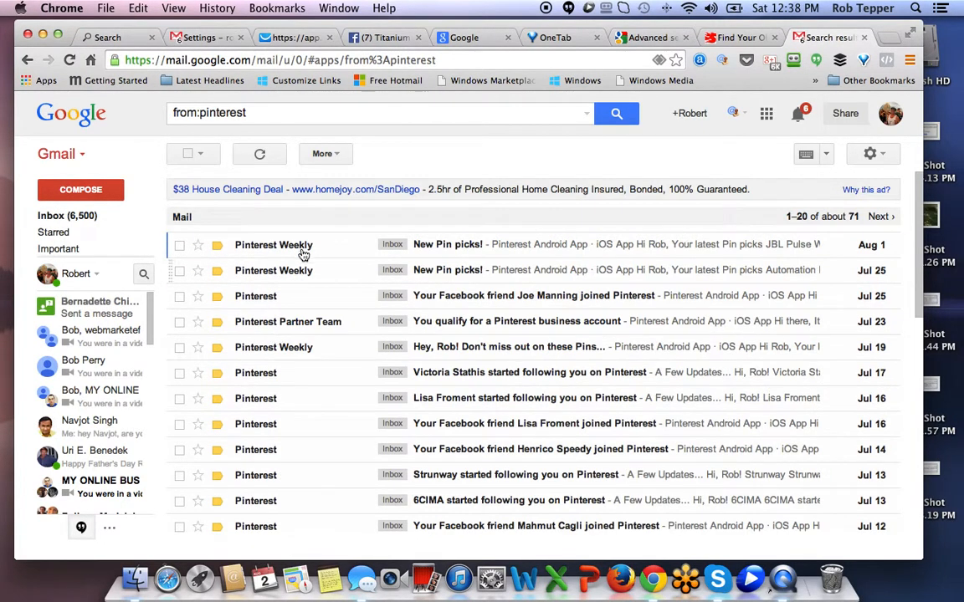
Step: Select all conversations that match the from:pinterest search and move them to the Trash, confirming the bulk action
left_click(189, 155)
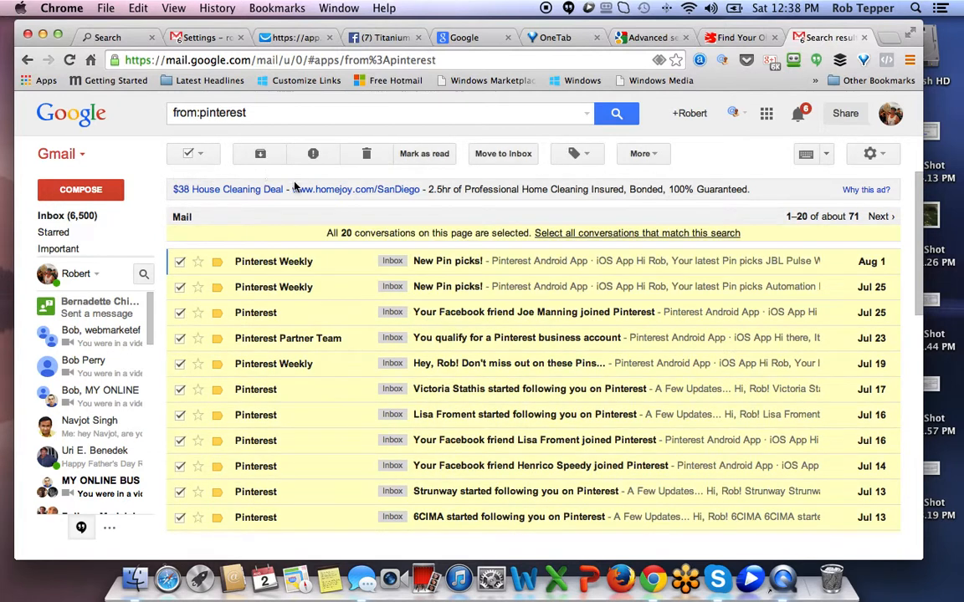
left_click(646, 235)
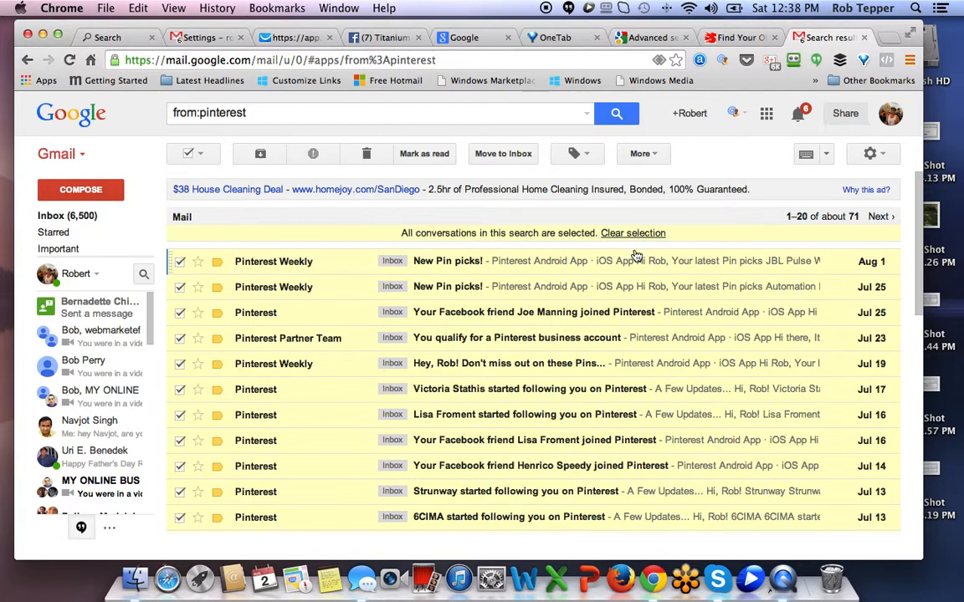
scroll(637, 252, "down", 1)
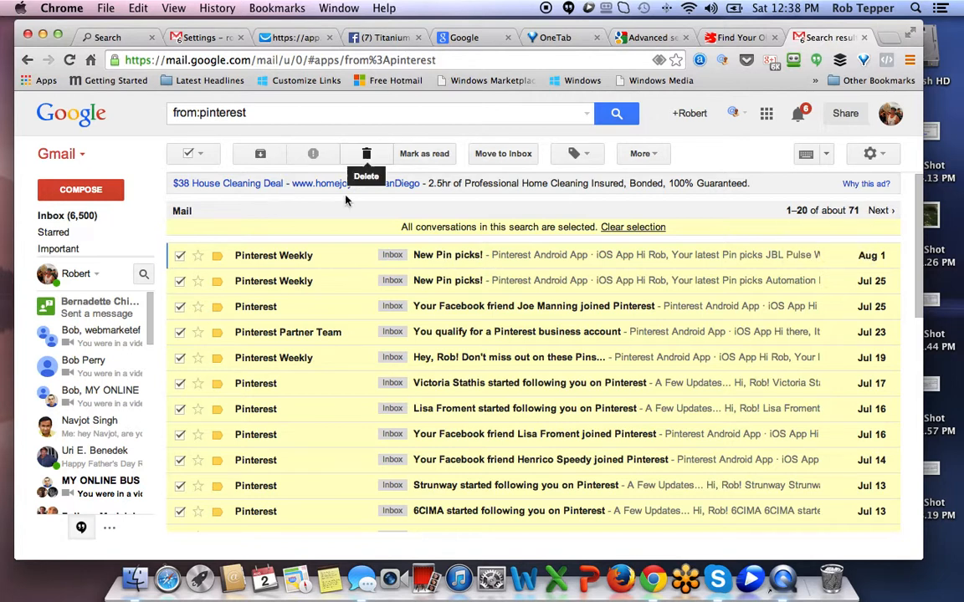
scroll(339, 274, "down", 10)
scroll(339, 273, "up", 10)
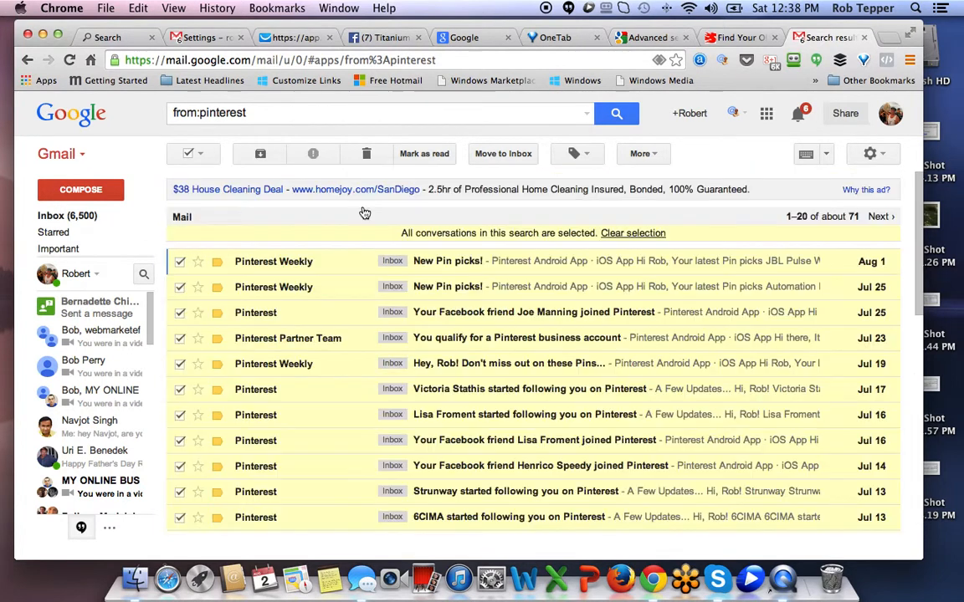
left_click(363, 155)
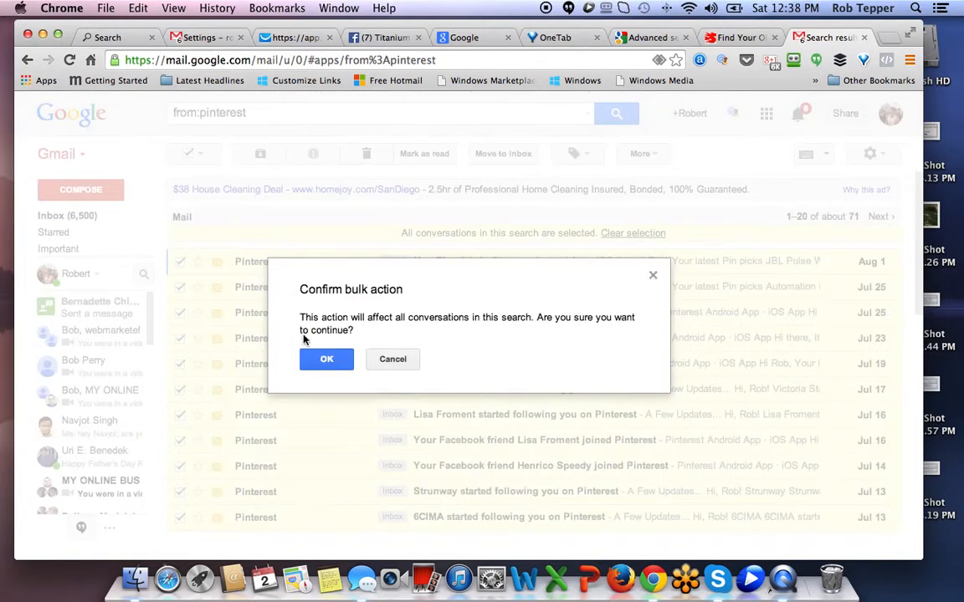
left_click(326, 360)
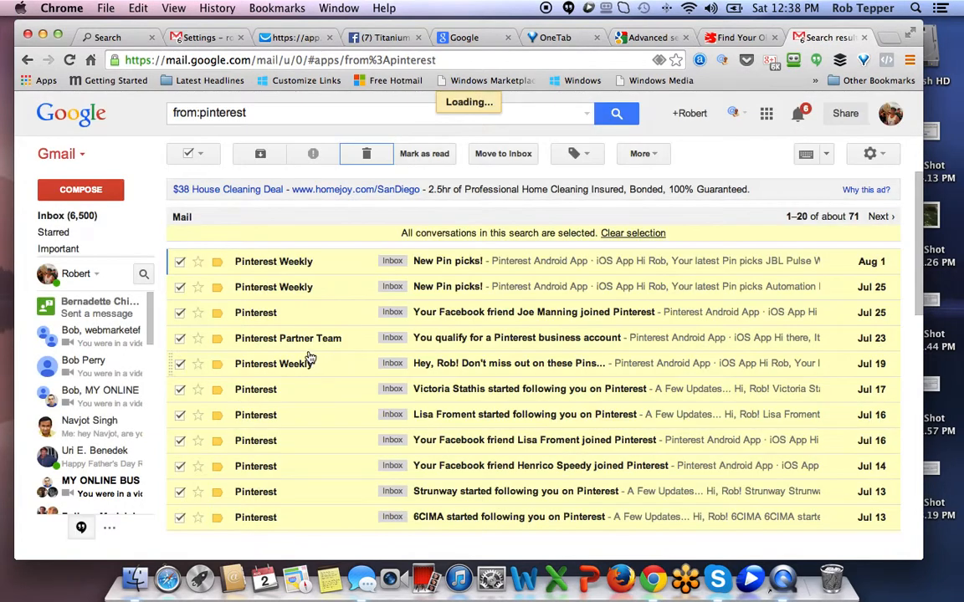
mouse_move(259, 314)
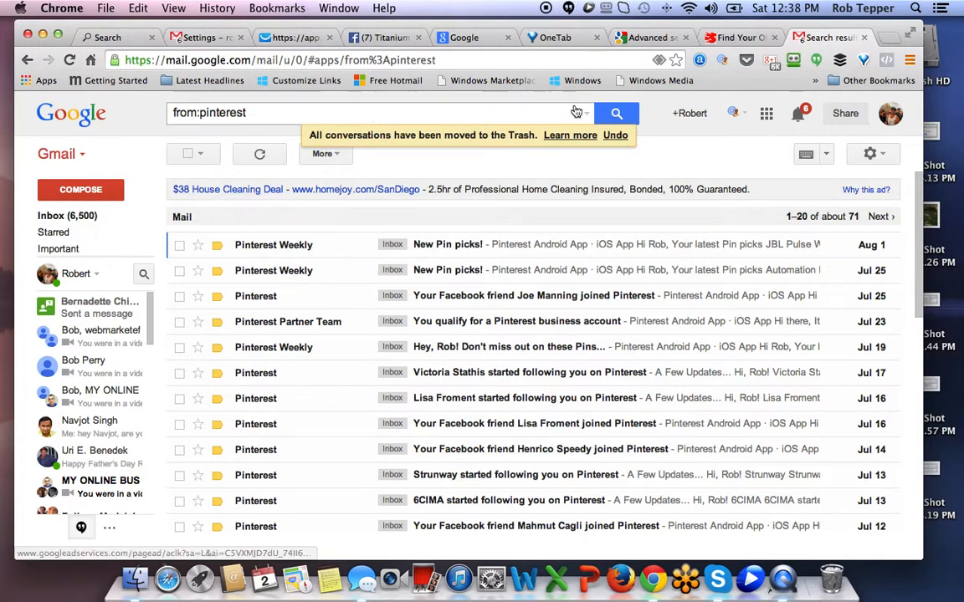
Step: Rerun the from:pinterest search to check for leftover messages, and empty the search field
left_click(617, 115)
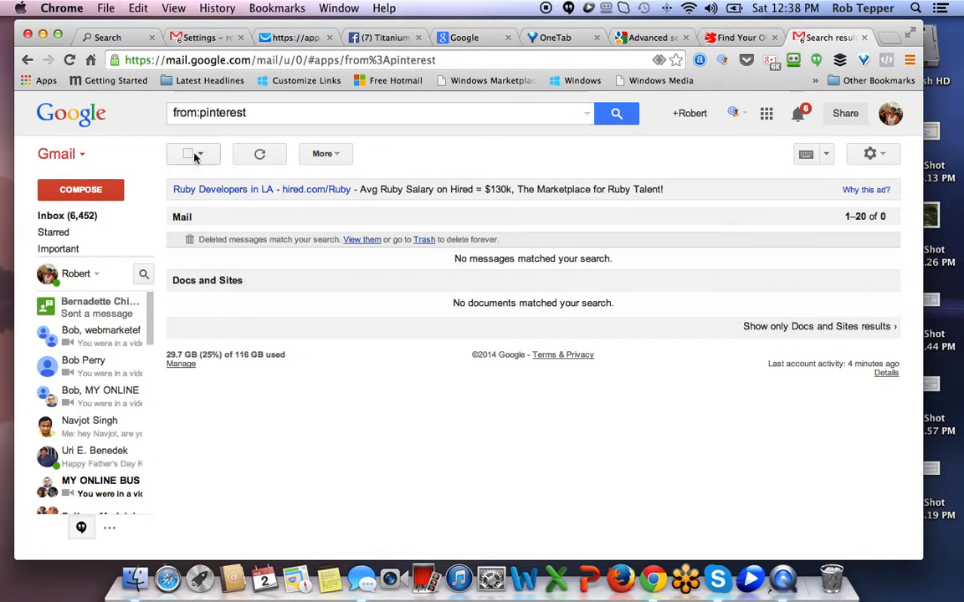
left_click(273, 117)
key("super+a")
key("BackSpace")
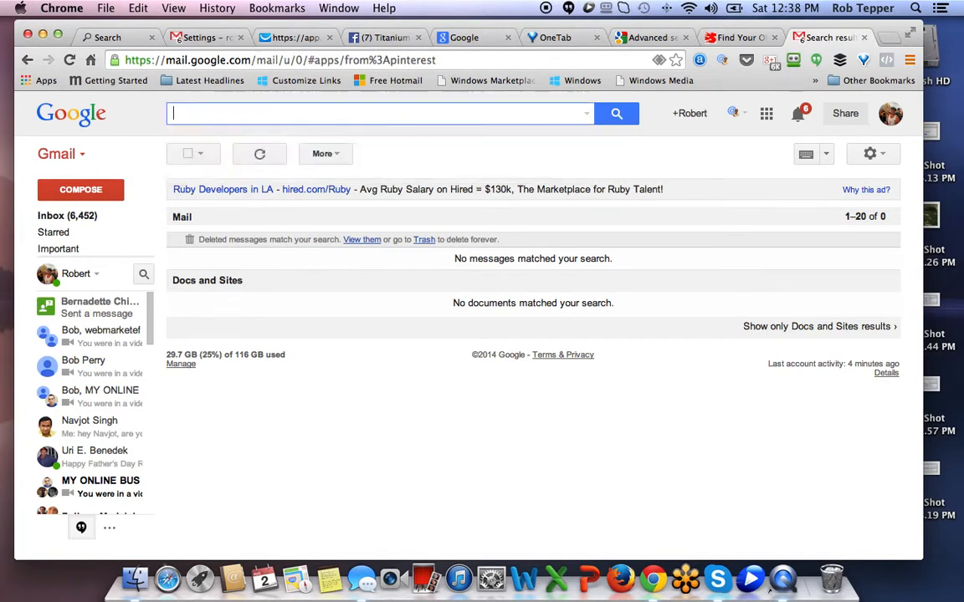
left_click(616, 114)
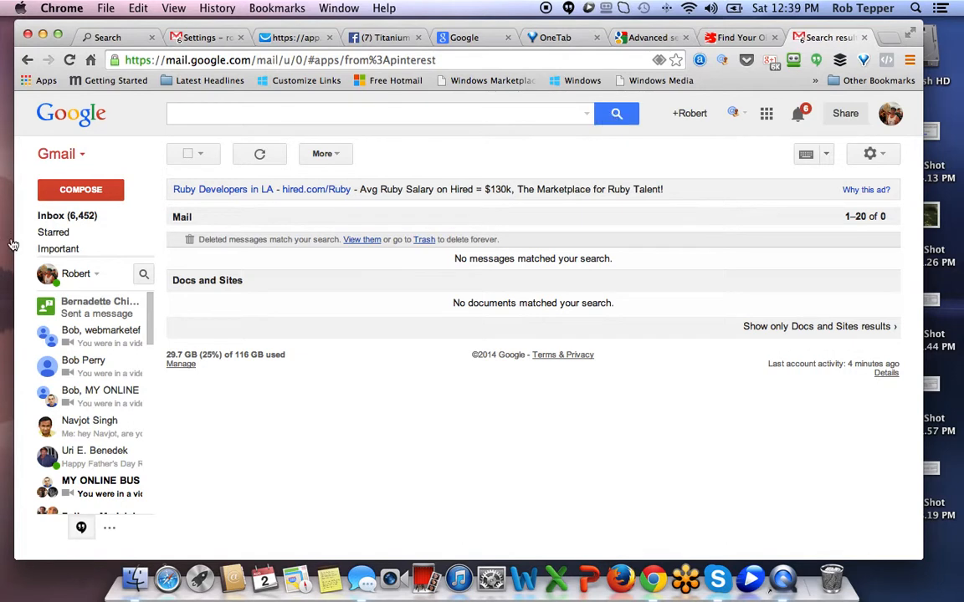
Step: Look at the inbox's full list of unread conversations and go back to the earlier is:unread search results
left_click(64, 219)
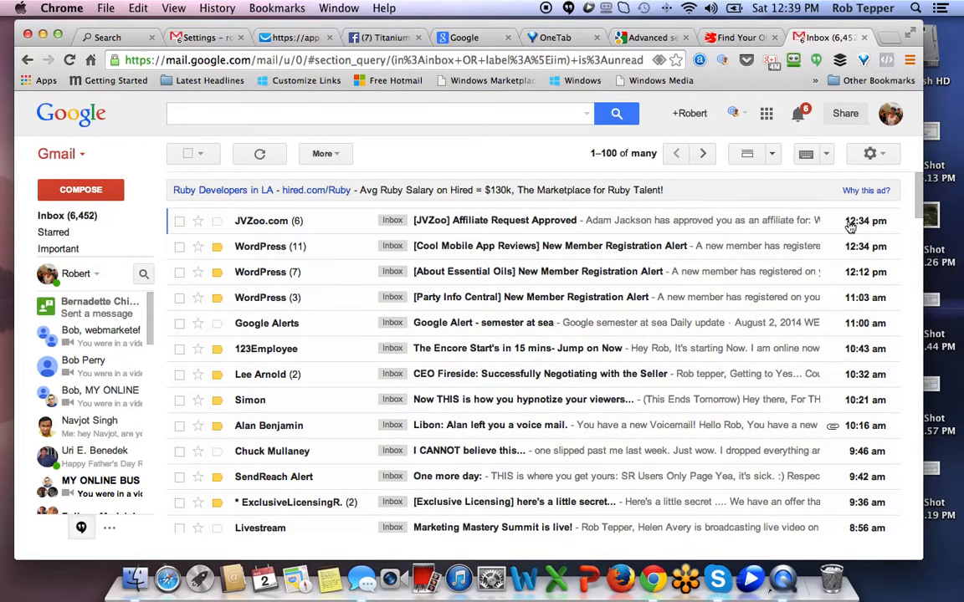
left_click(625, 154)
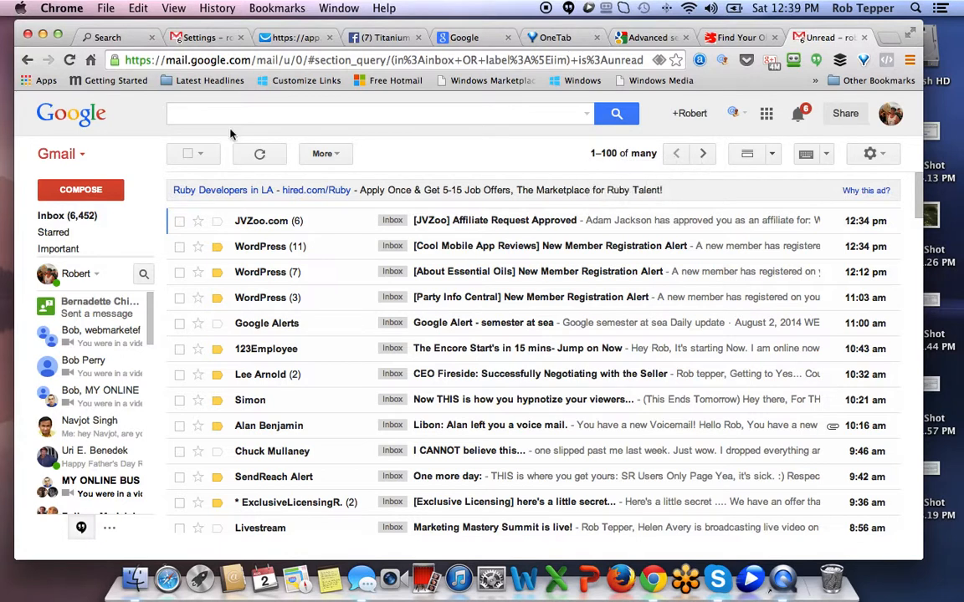
left_click(27, 61)
left_click(27, 60)
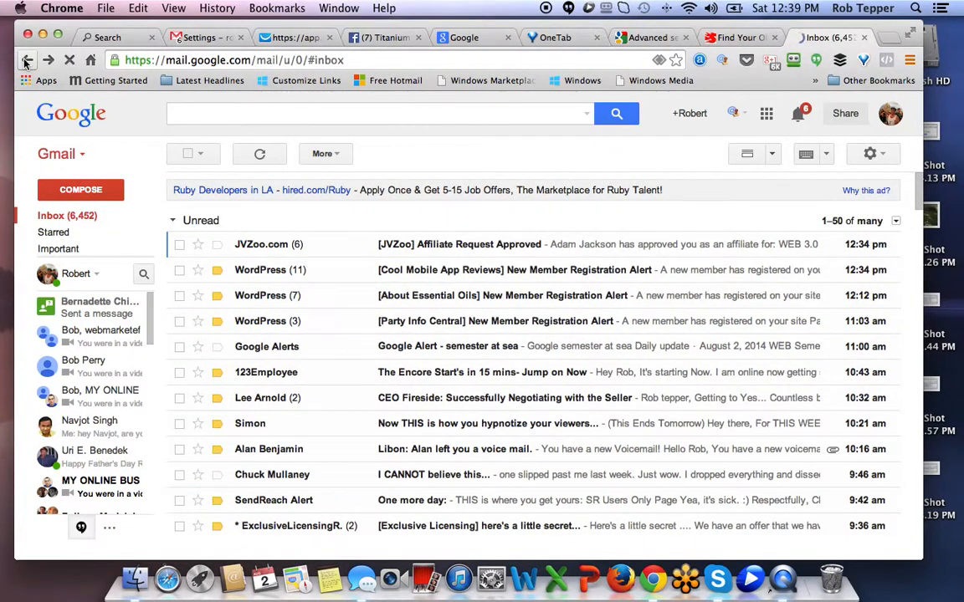
left_click(27, 60)
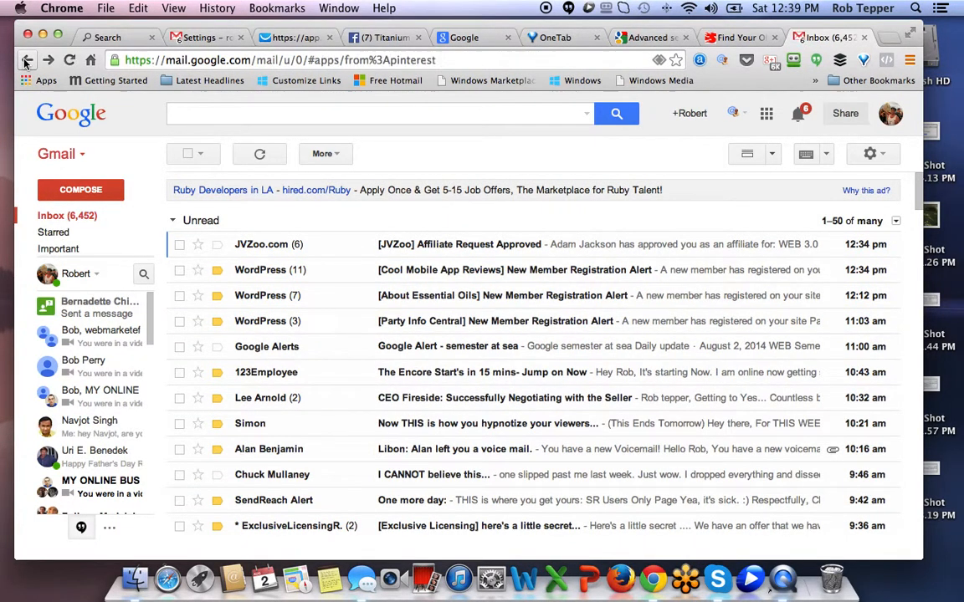
left_click(26, 60)
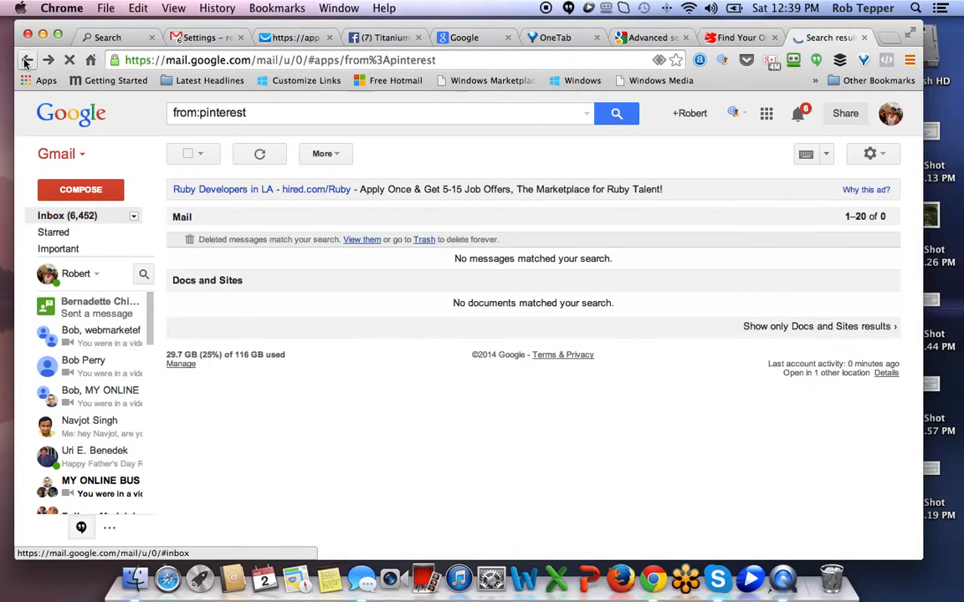
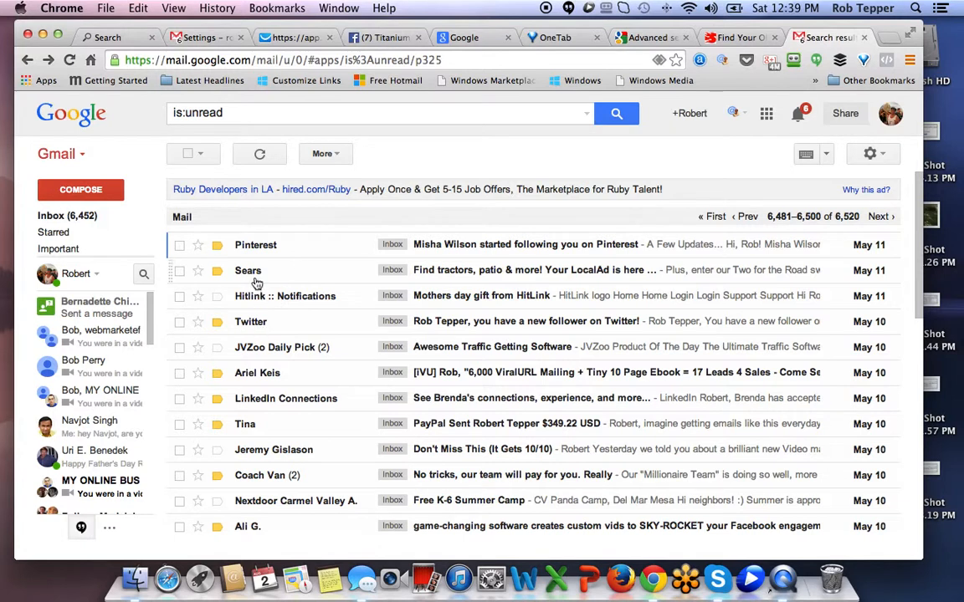
Step: Replace the unread search with from:sears, run it and move all matching conversations to the Trash
left_click(252, 118)
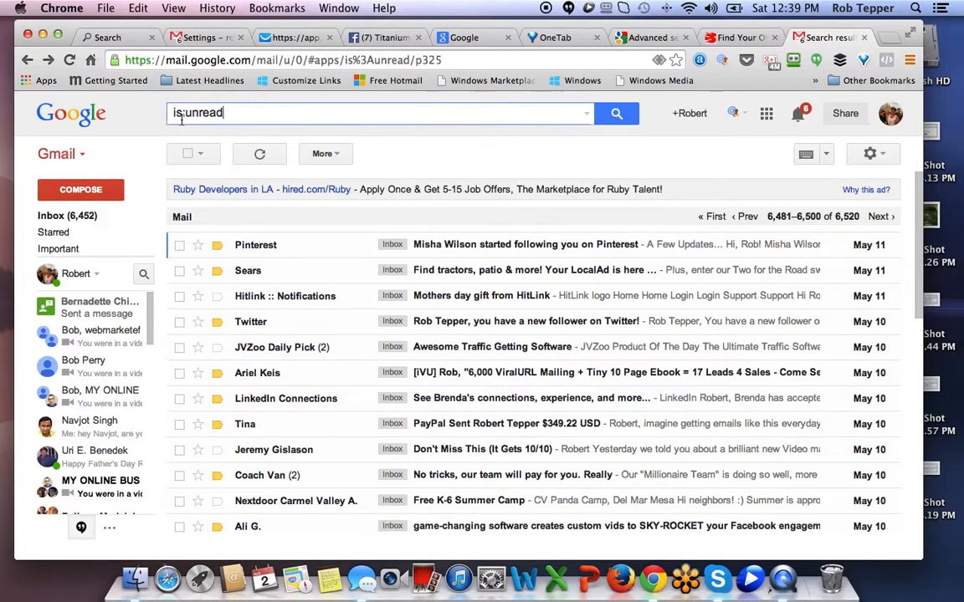
left_click_drag(252, 118, 151, 107)
type("from")
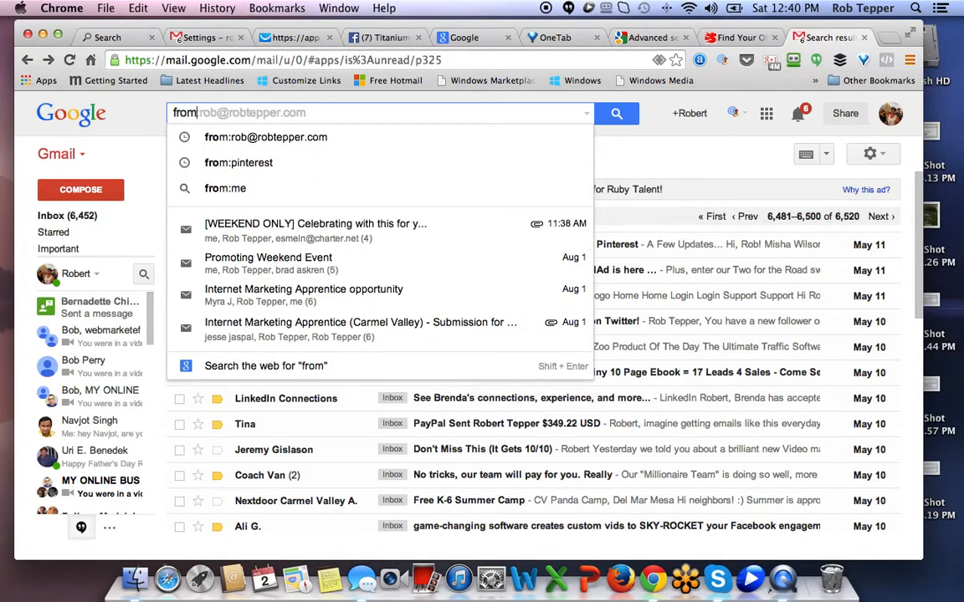
type(":")
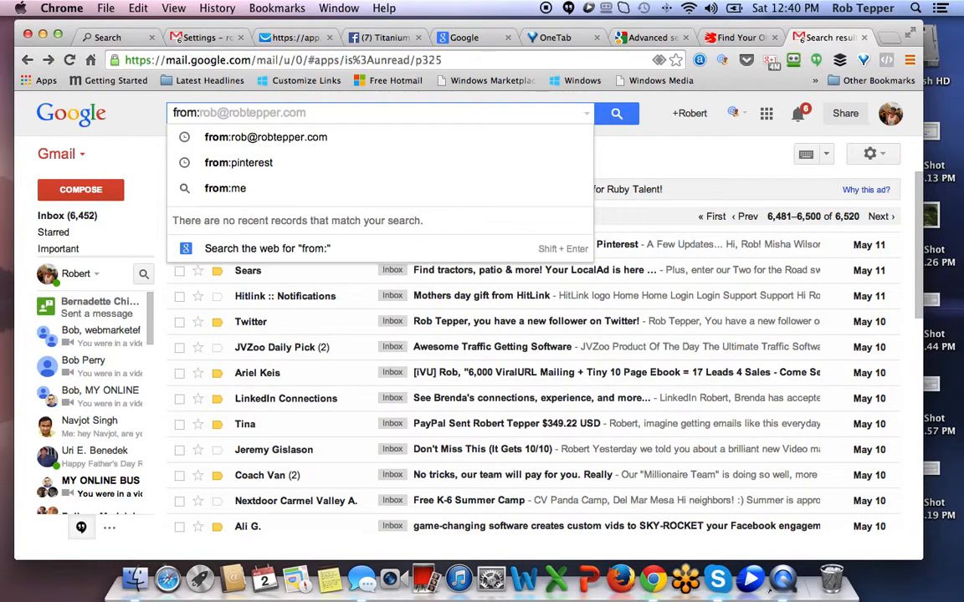
type("sears")
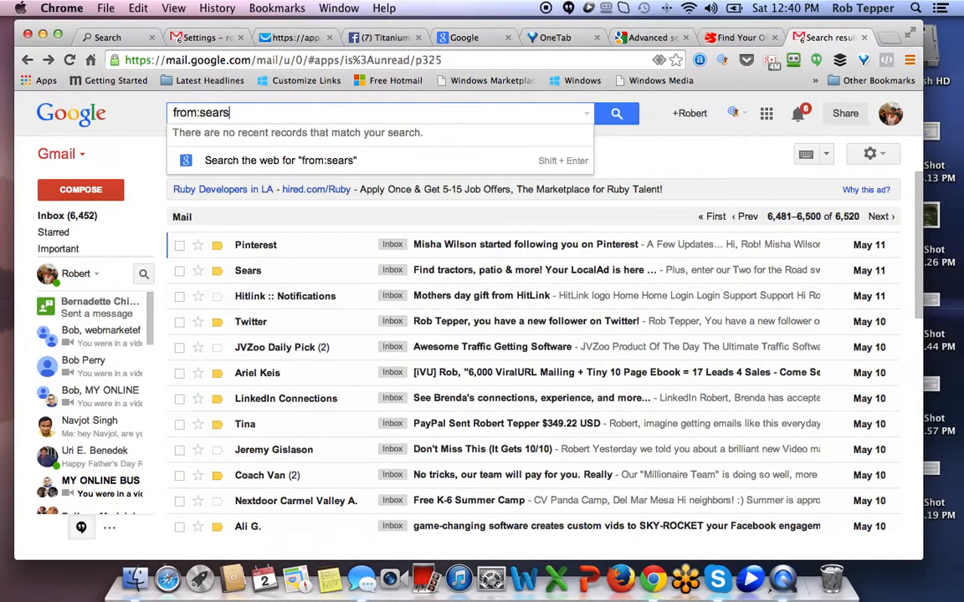
key("Return")
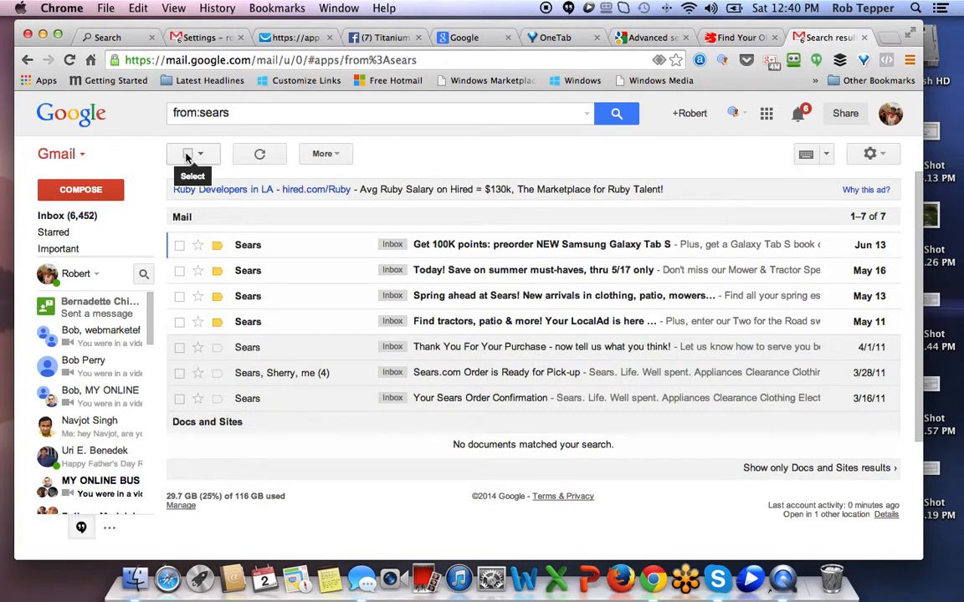
left_click(187, 154)
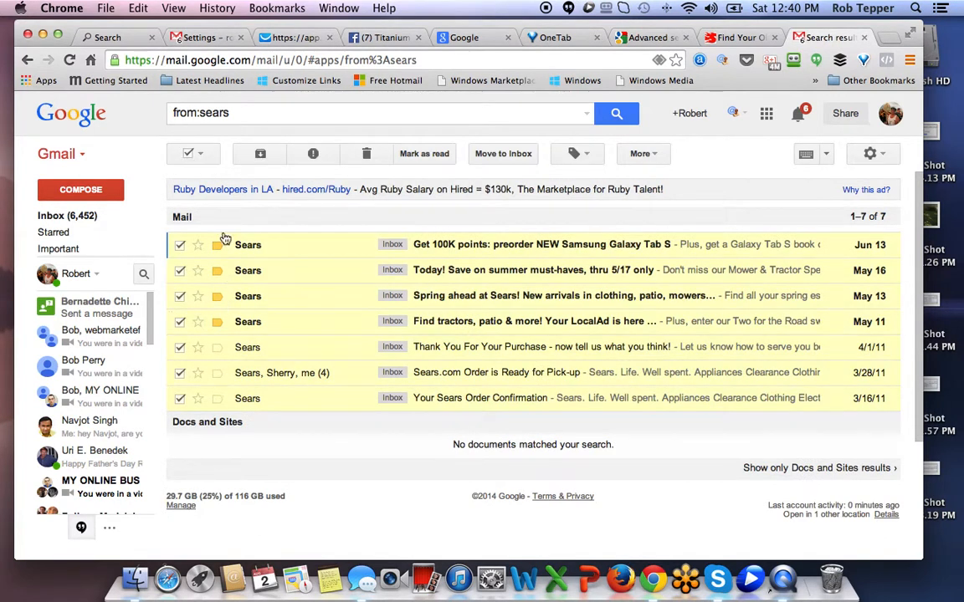
left_click(368, 154)
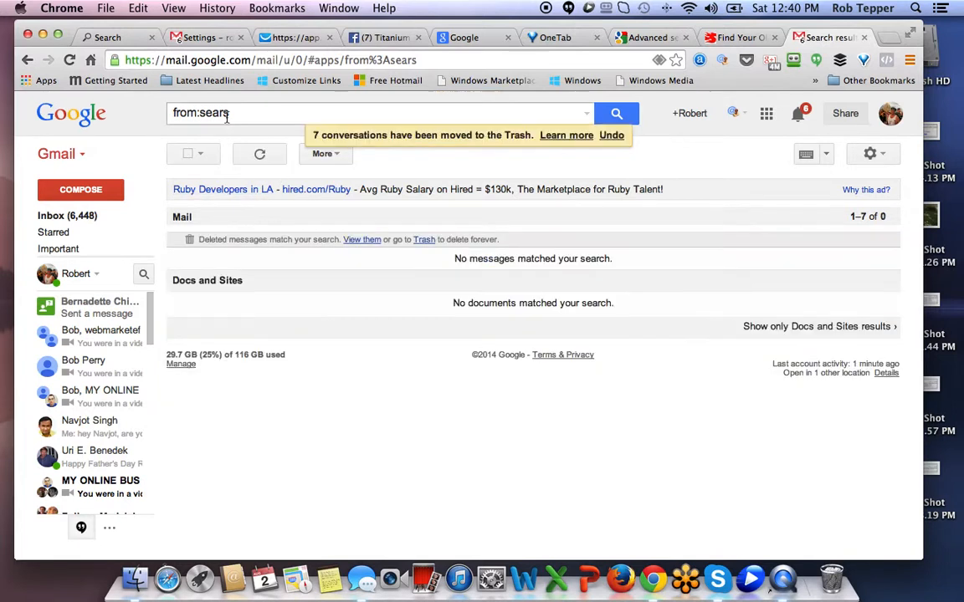
Step: Change the sender in the search to nextdoor and run the from:nextdoor search
double_click(205, 113)
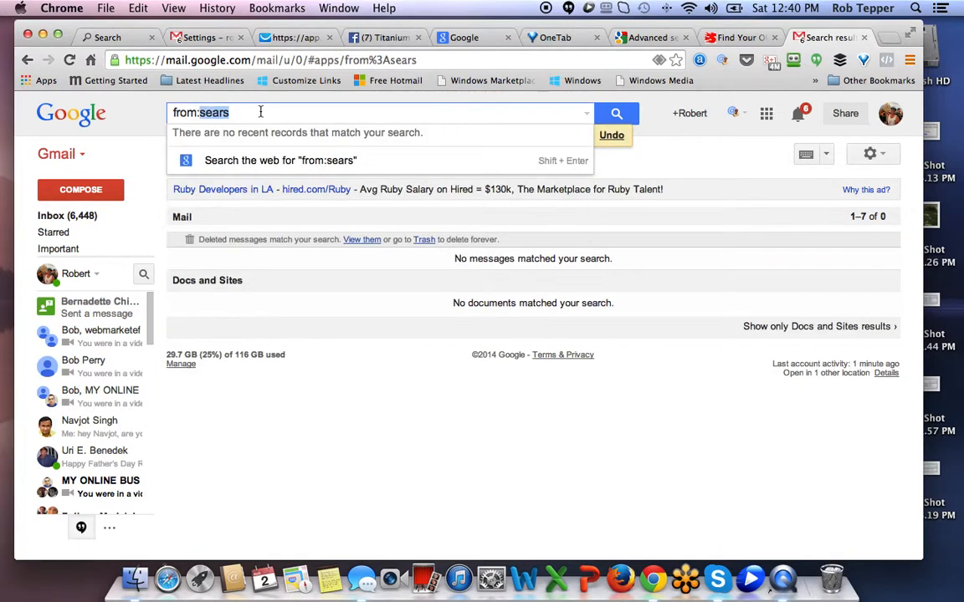
type("nex")
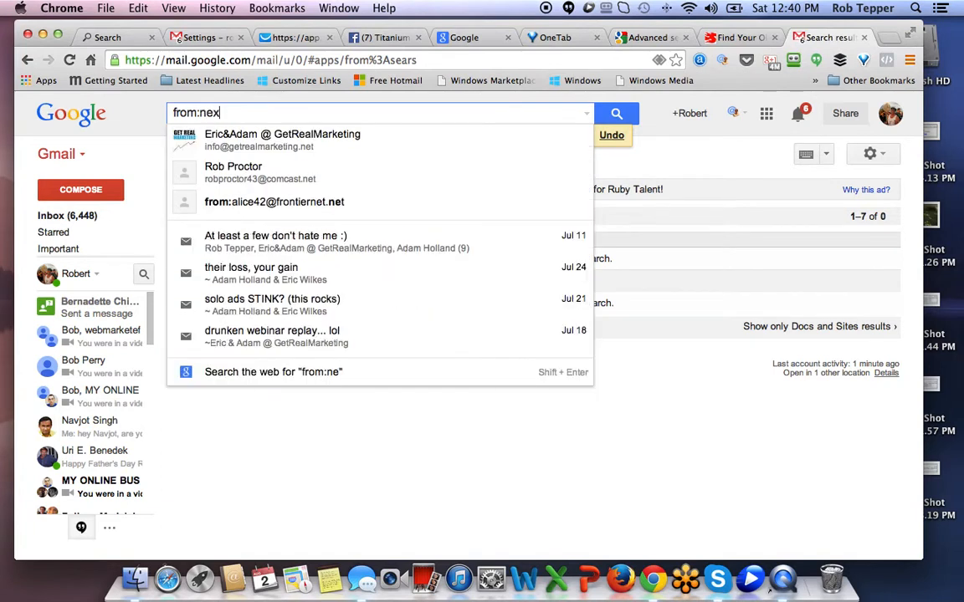
type("tdoor")
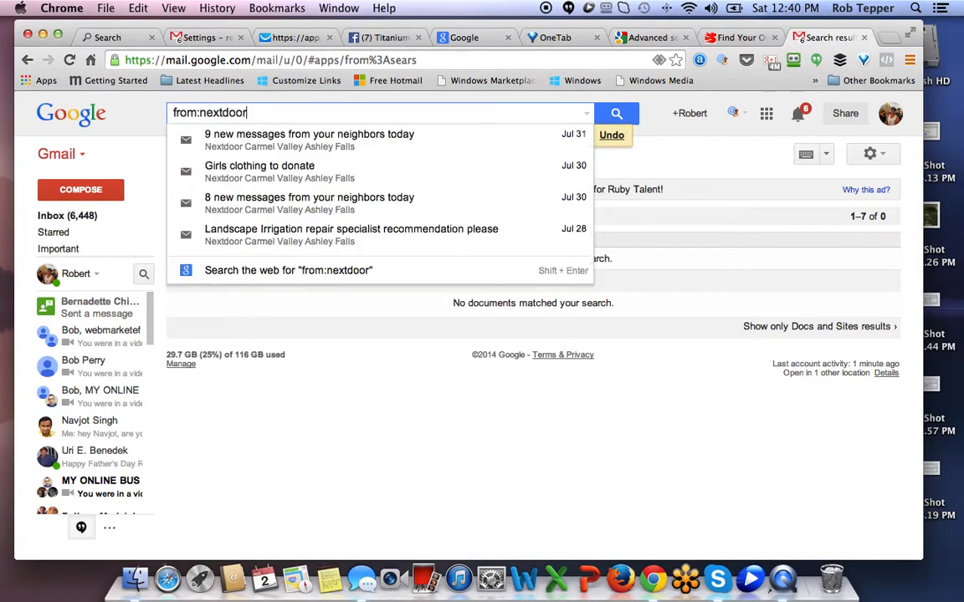
key("Return")
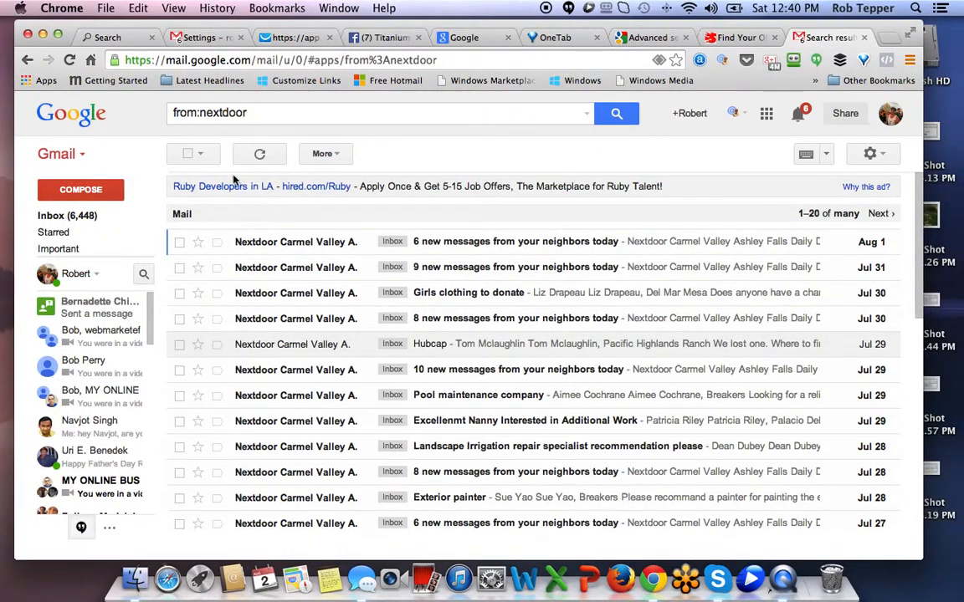
Step: Select all conversations that match the from:nextdoor search and move them to the Trash, confirming the bulk action
left_click(188, 155)
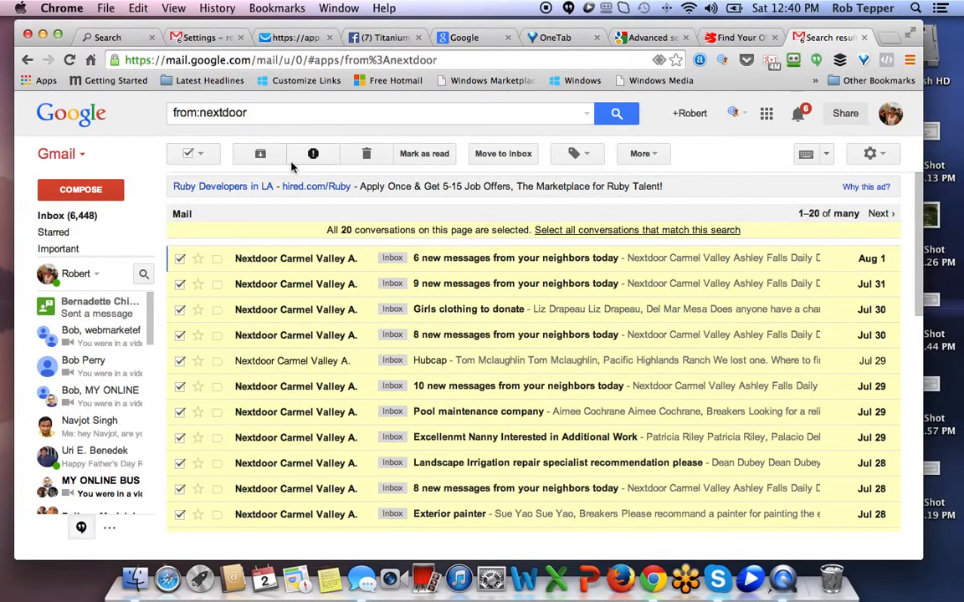
left_click(564, 231)
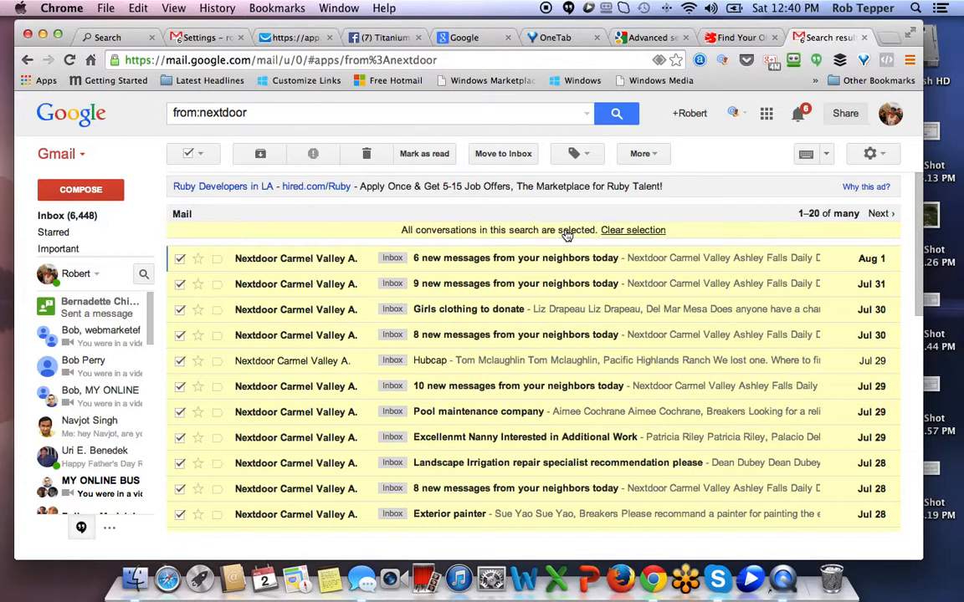
left_click(368, 157)
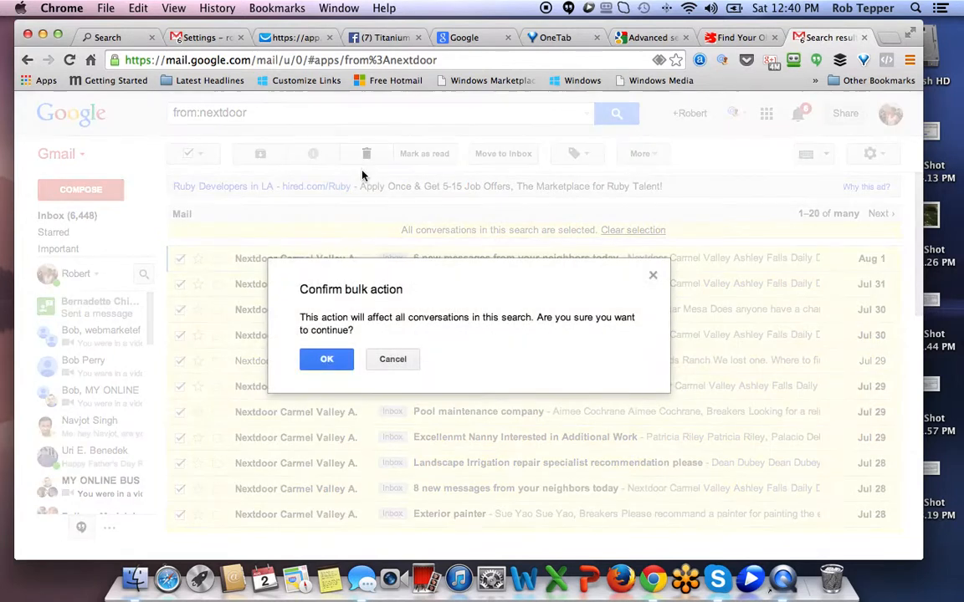
left_click(326, 361)
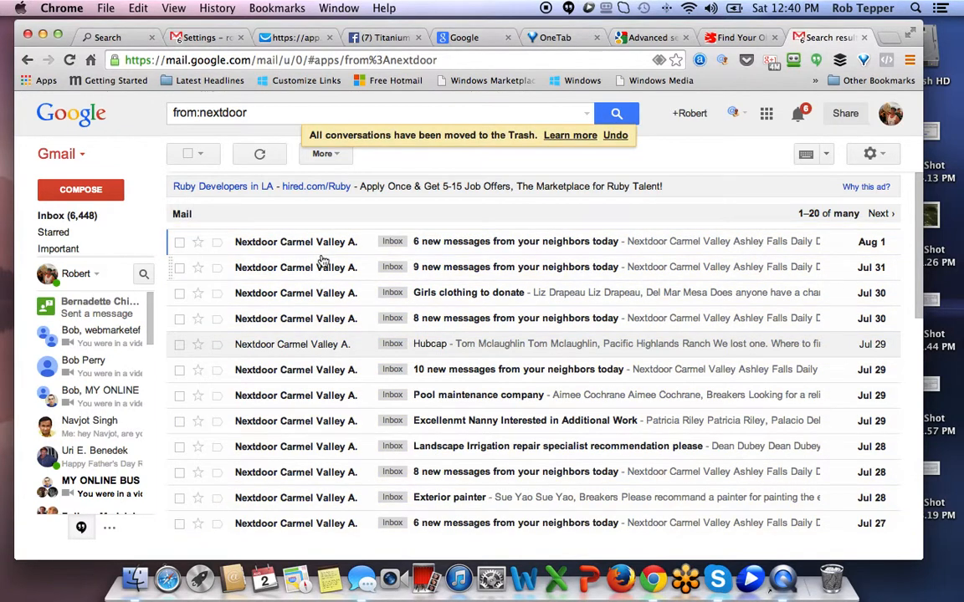
Step: Return to the is:unread results and rerun that search to refresh the list of unread messages
left_click(26, 61)
left_click(26, 61)
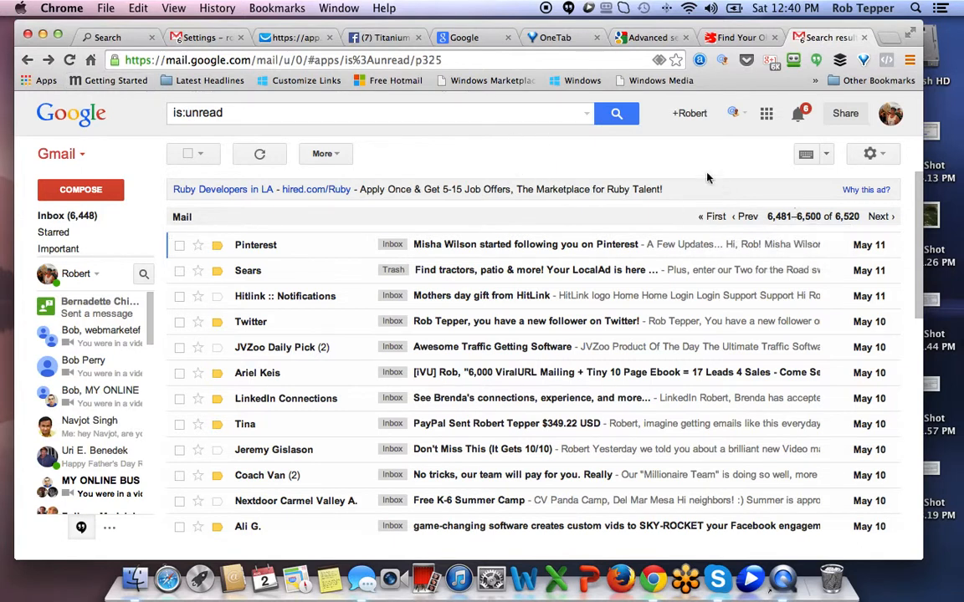
left_click(616, 115)
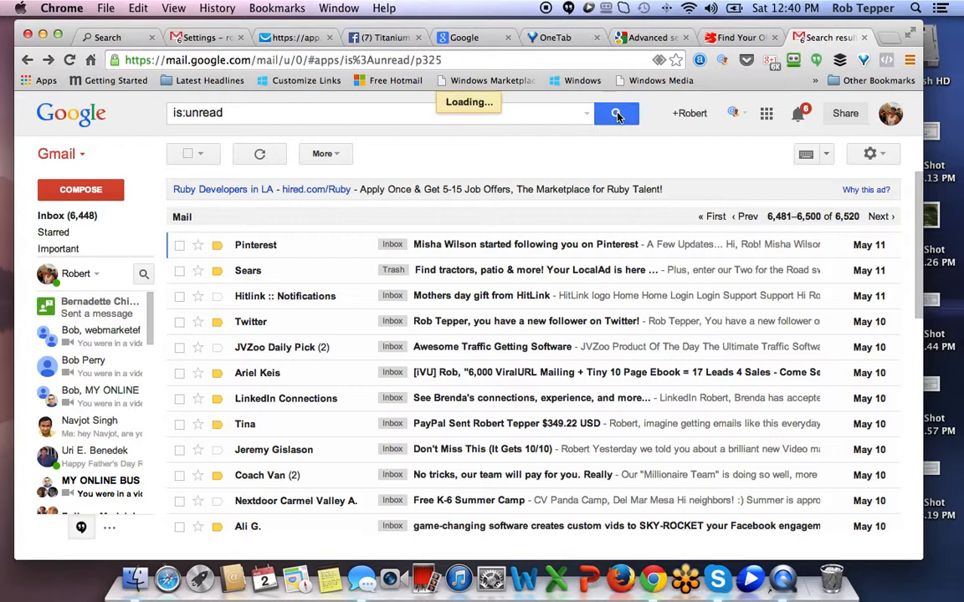
left_click(816, 218)
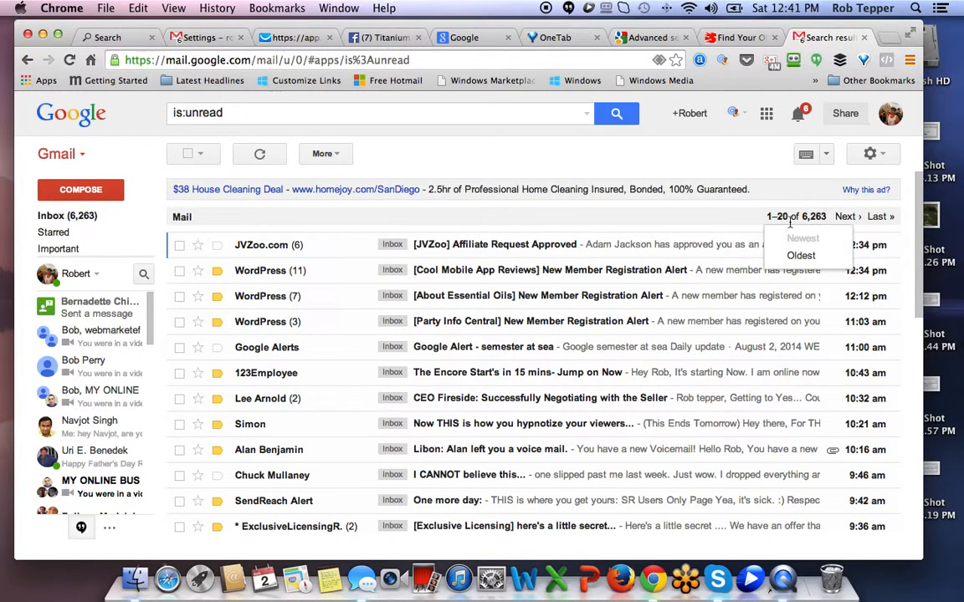
Step: Replace the unread search with from:wordpress, run it and look through the WordPress messages
left_click_drag(224, 113, 173, 116)
type("from")
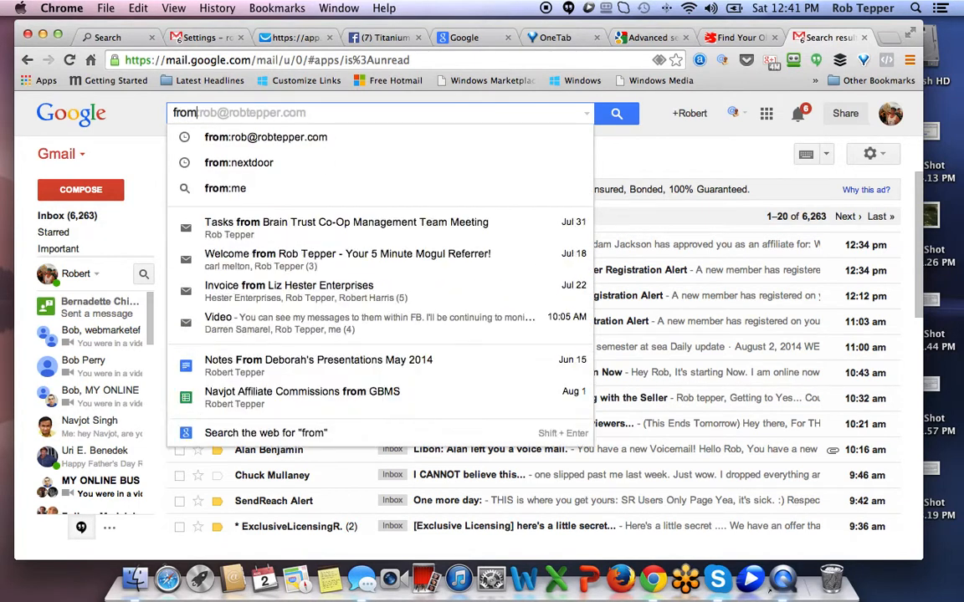
type(":wordpr")
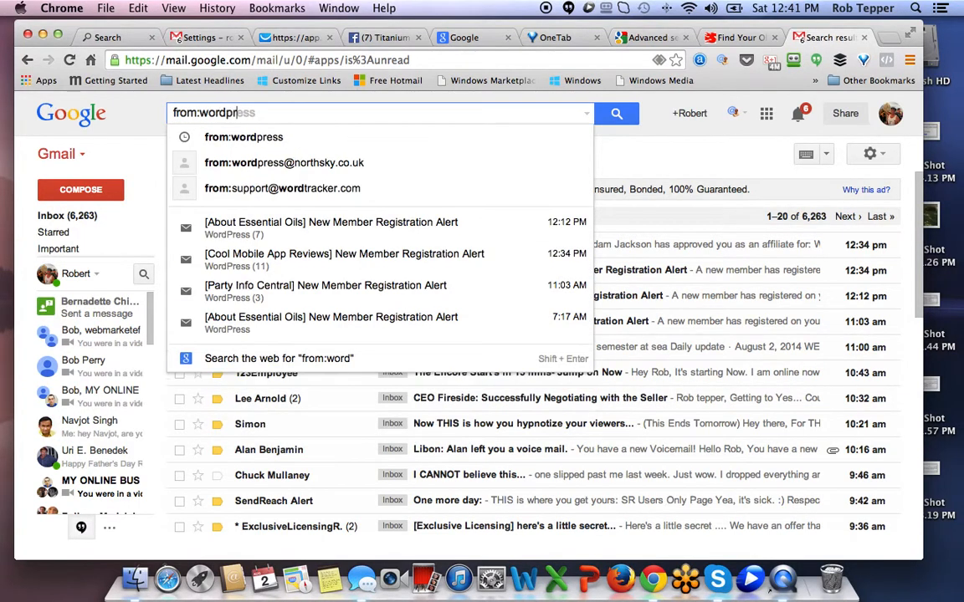
type("ess")
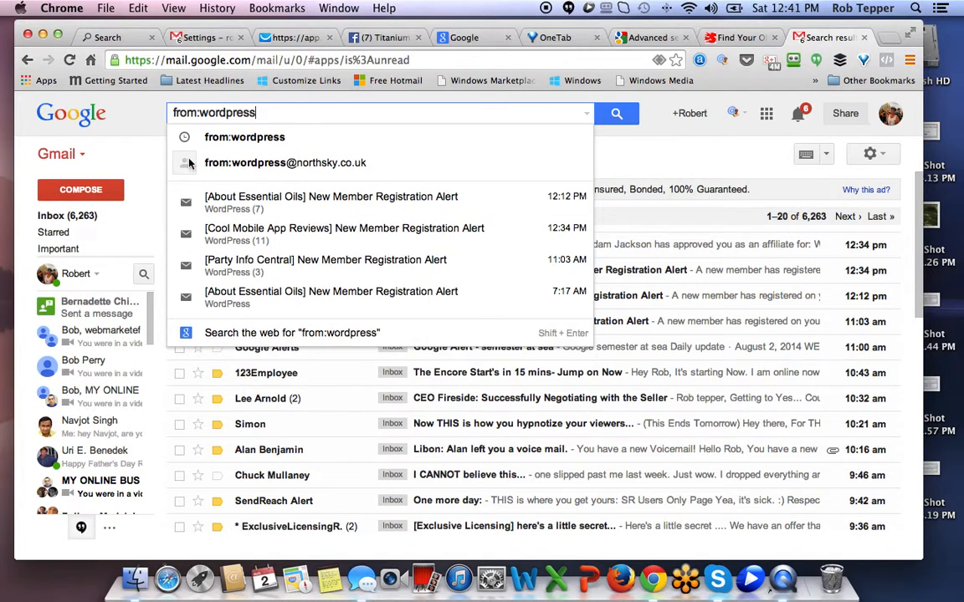
key("Return")
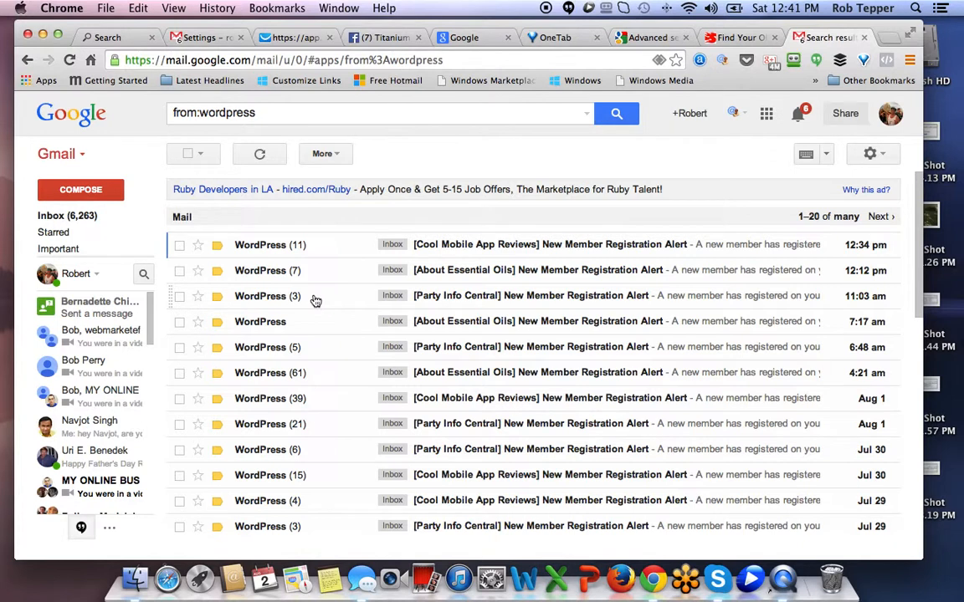
scroll(189, 172, "down", 10)
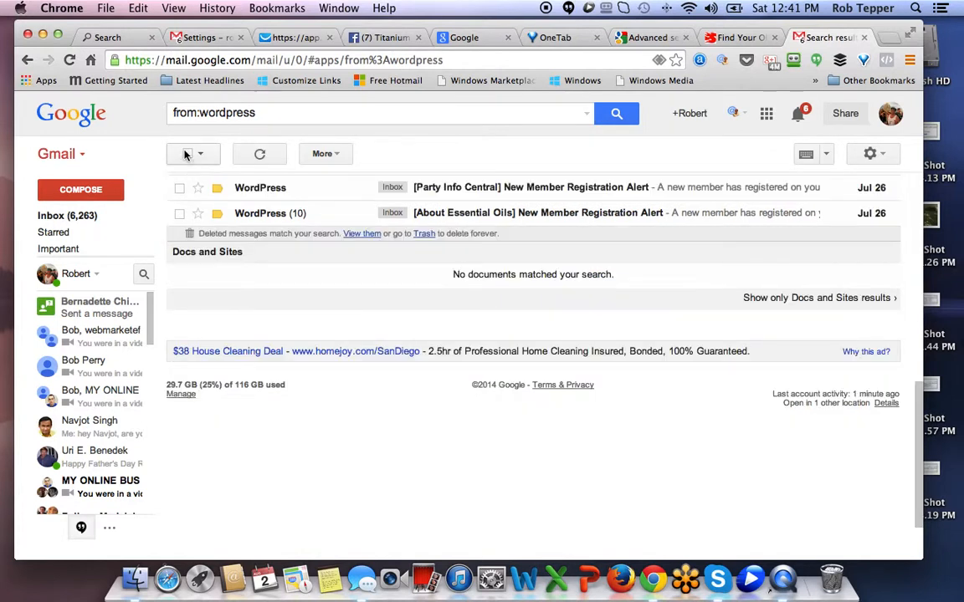
Step: Select all conversations that match the from:wordpress search and move them to the Trash, confirming the bulk action
left_click(189, 154)
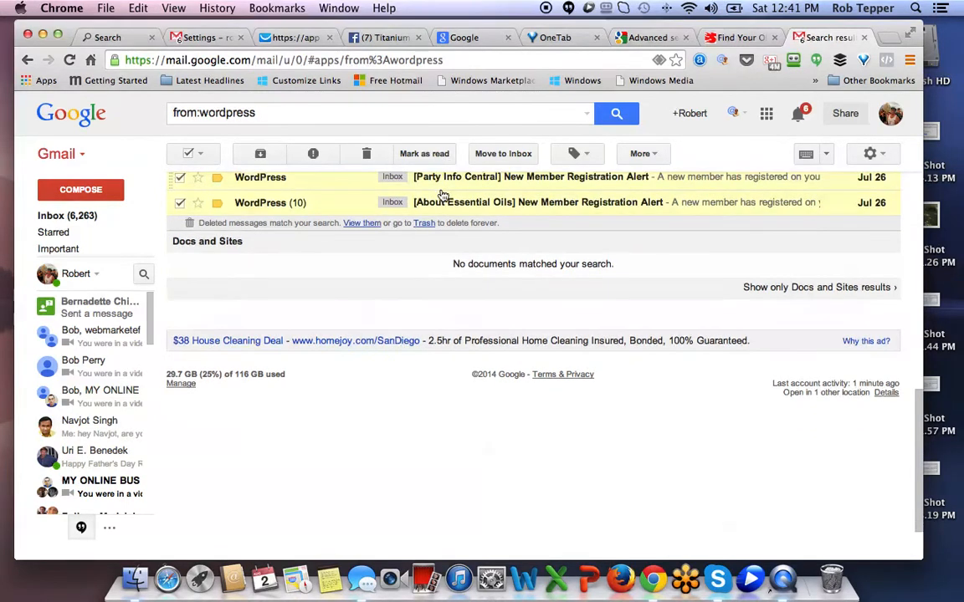
scroll(444, 190, "up", 10)
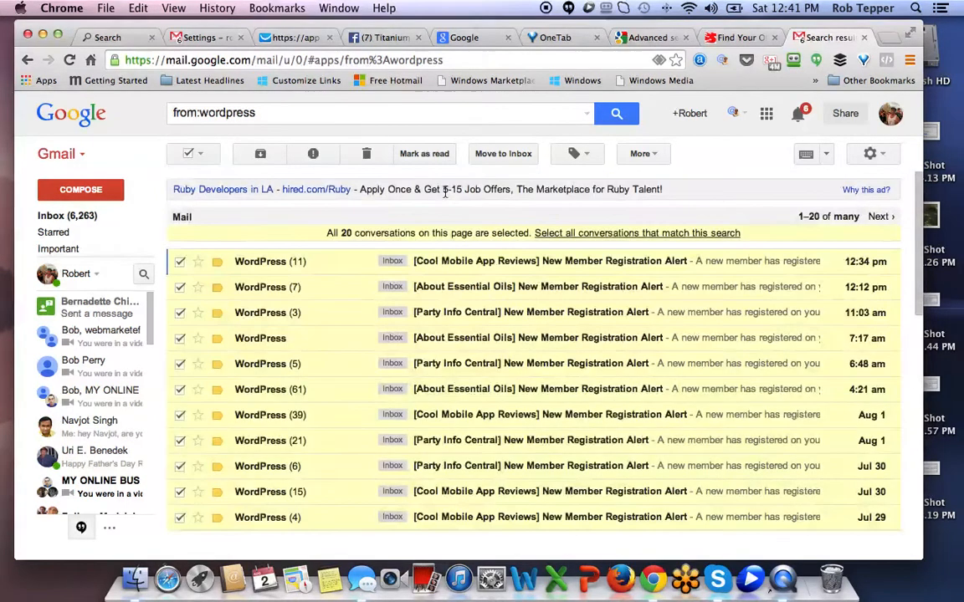
left_click(629, 234)
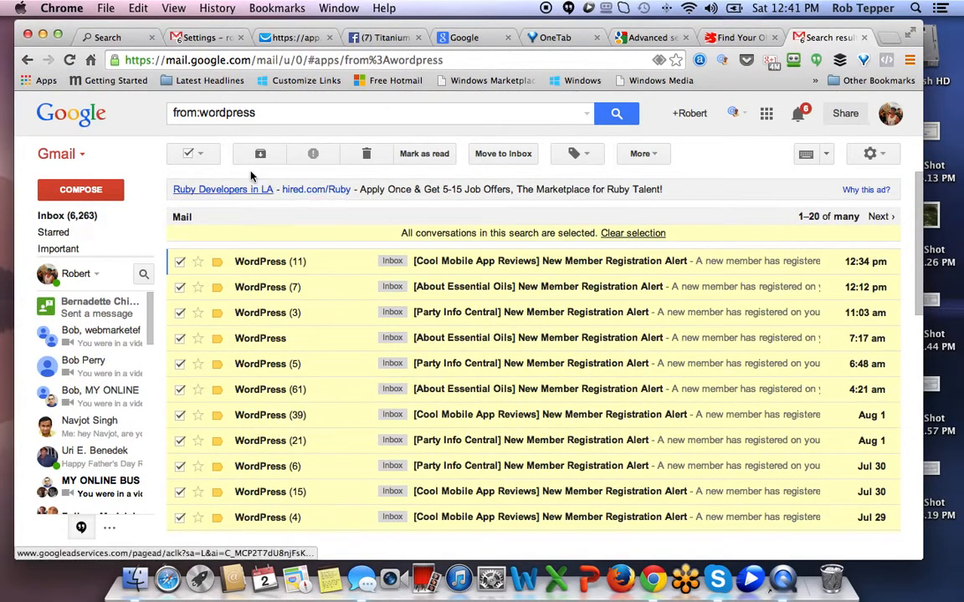
left_click(366, 155)
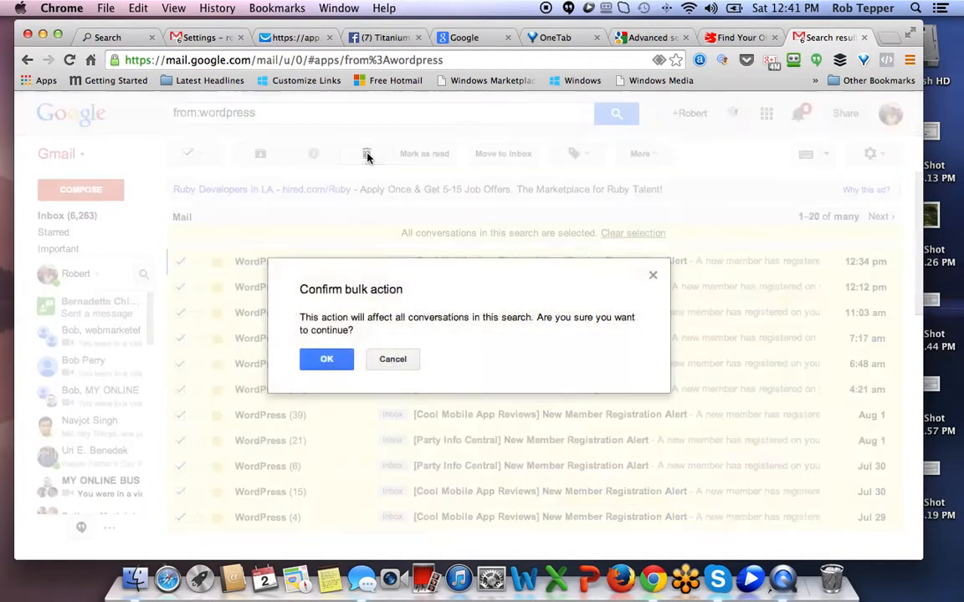
left_click(334, 368)
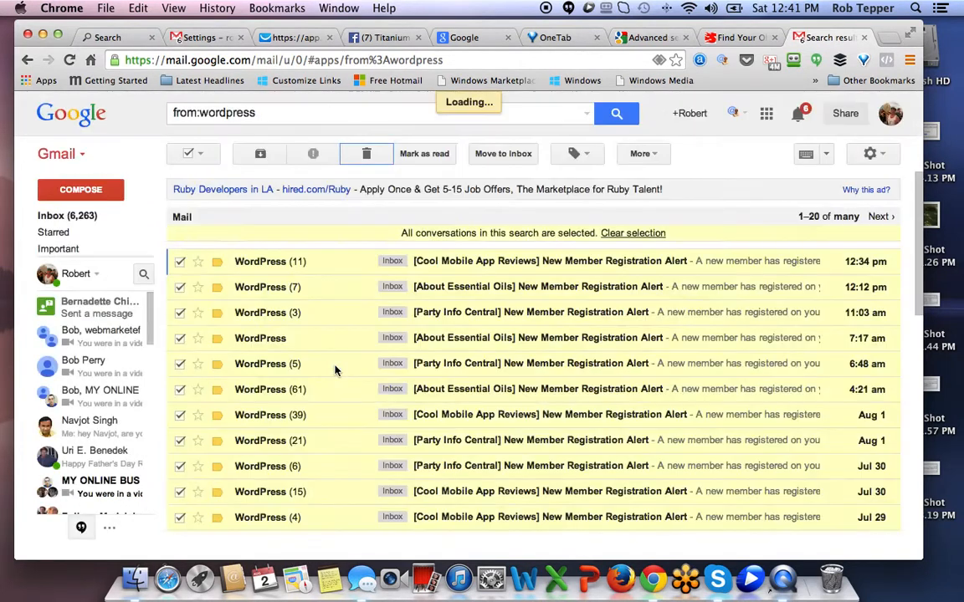
Step: Return to the is:unread results and look through the list for another unwanted sender
left_click(28, 61)
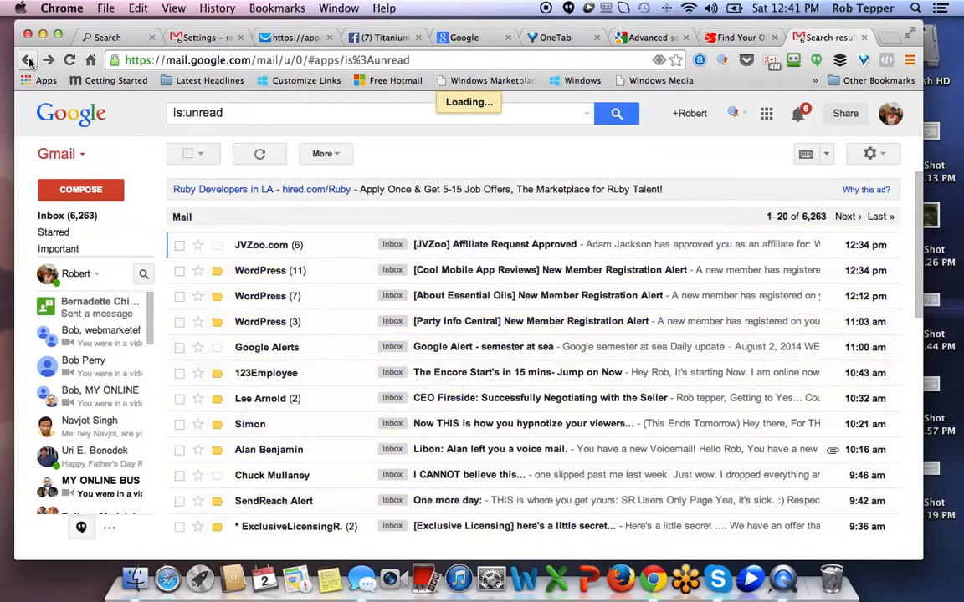
left_click(806, 218)
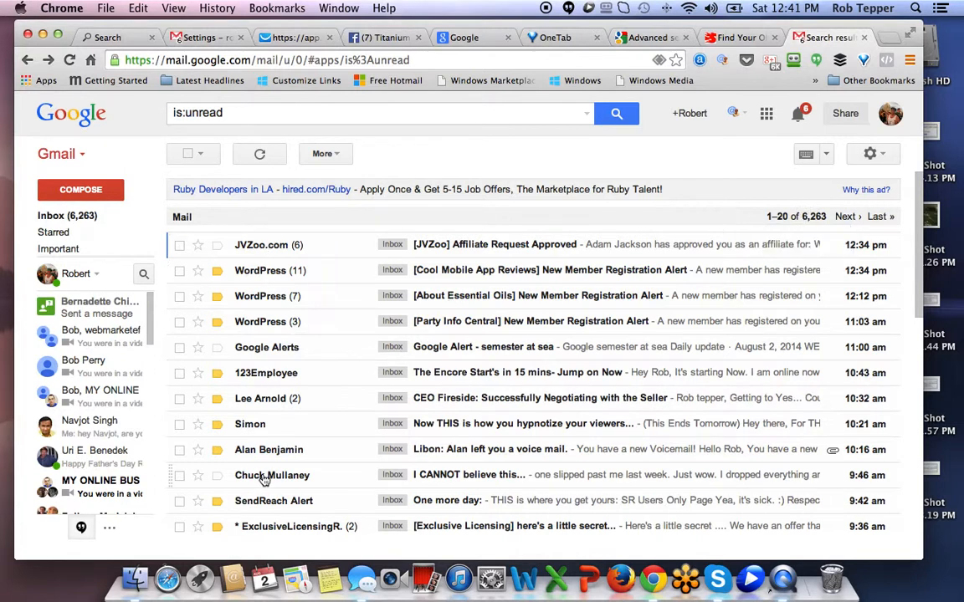
scroll(251, 477, "down", 3)
scroll(270, 475, "down", 2)
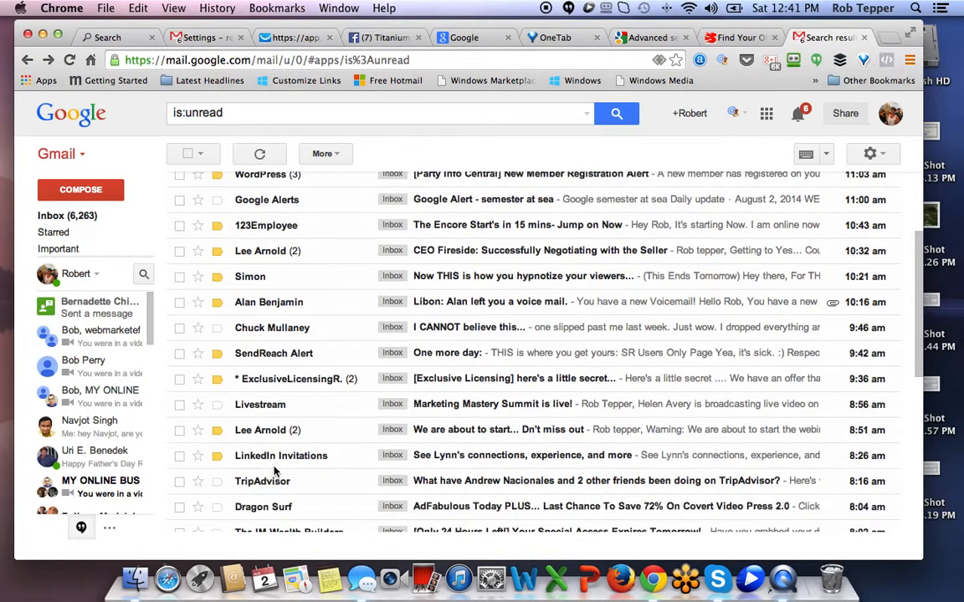
Step: Replace the unread search with from:linkedin, run it and look through the LinkedIn messages
left_click(421, 112)
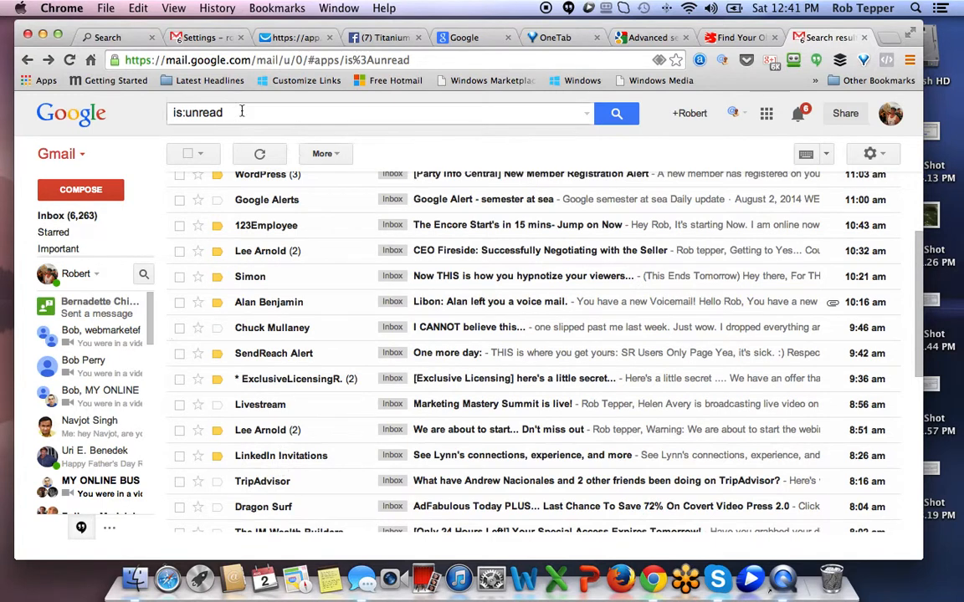
triple_click(178, 113)
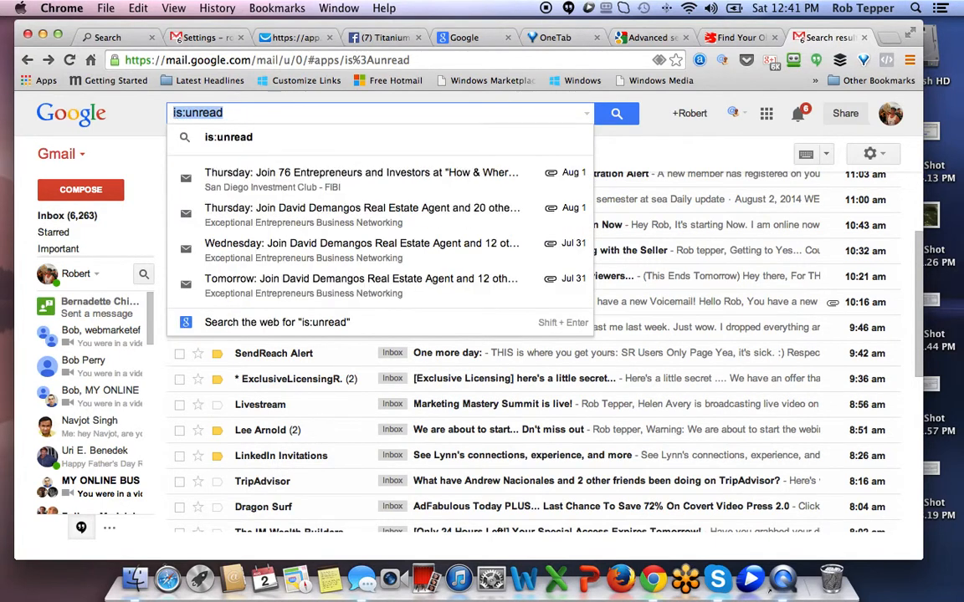
type("from:l")
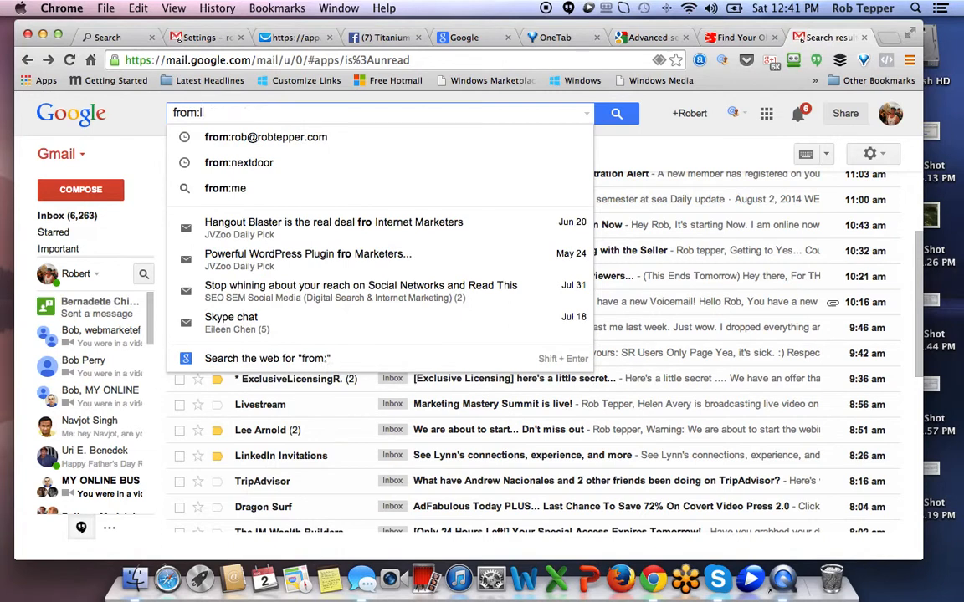
type("inkedin")
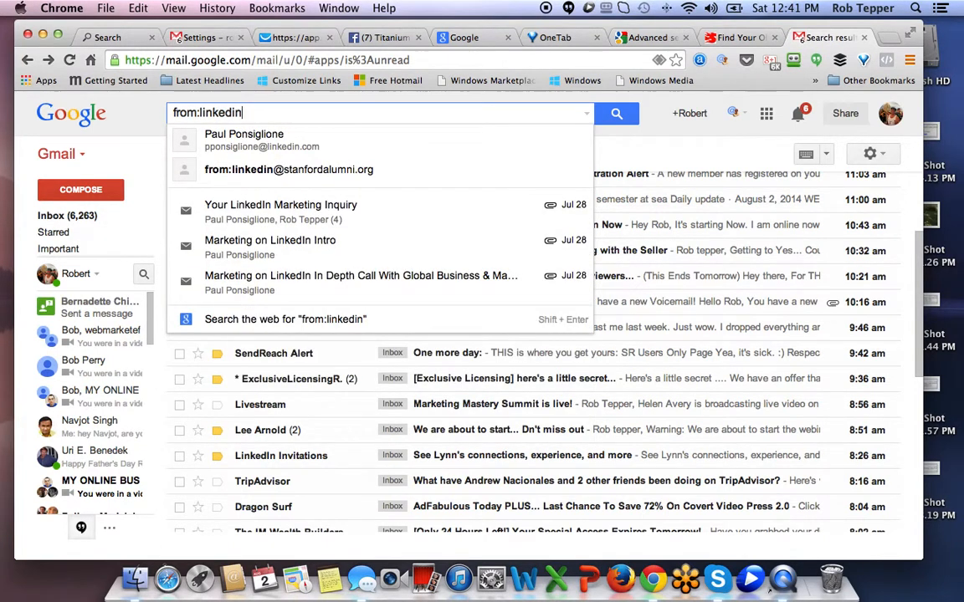
key("Return")
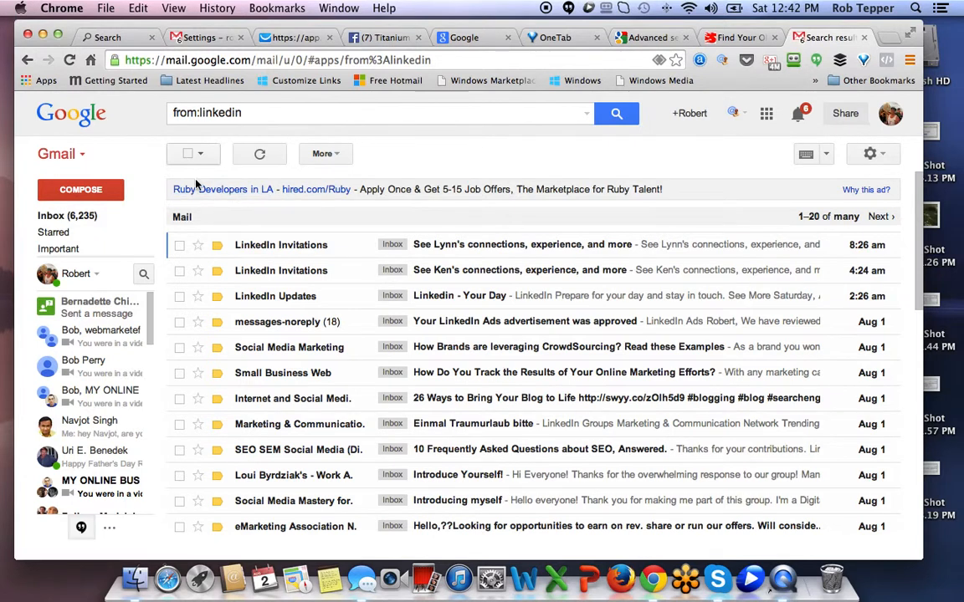
scroll(248, 294, "down", 5)
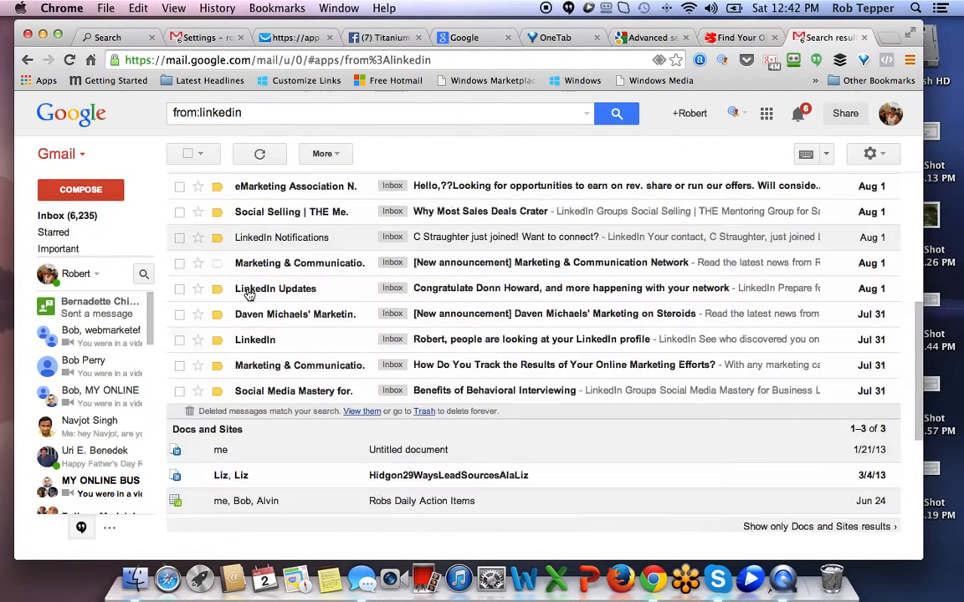
scroll(247, 288, "up", 5)
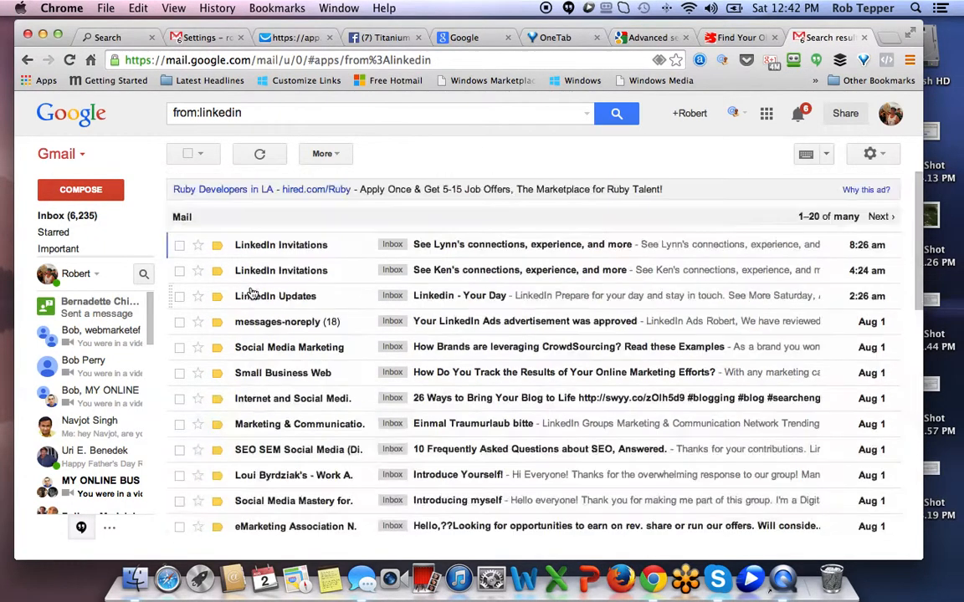
Step: Select all conversations that match the from:linkedin search and move them to the Trash, confirming the bulk action
left_click(189, 154)
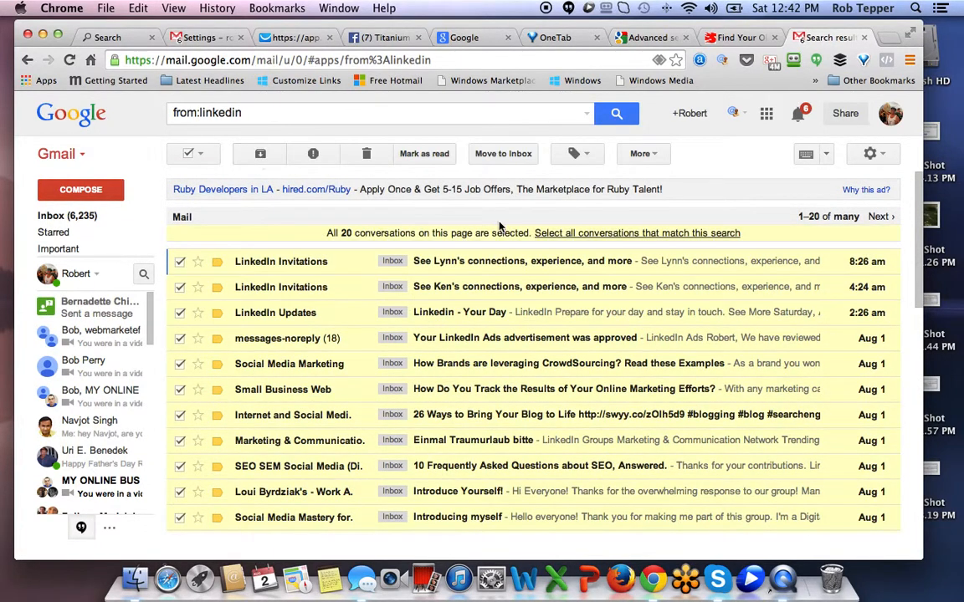
left_click(556, 233)
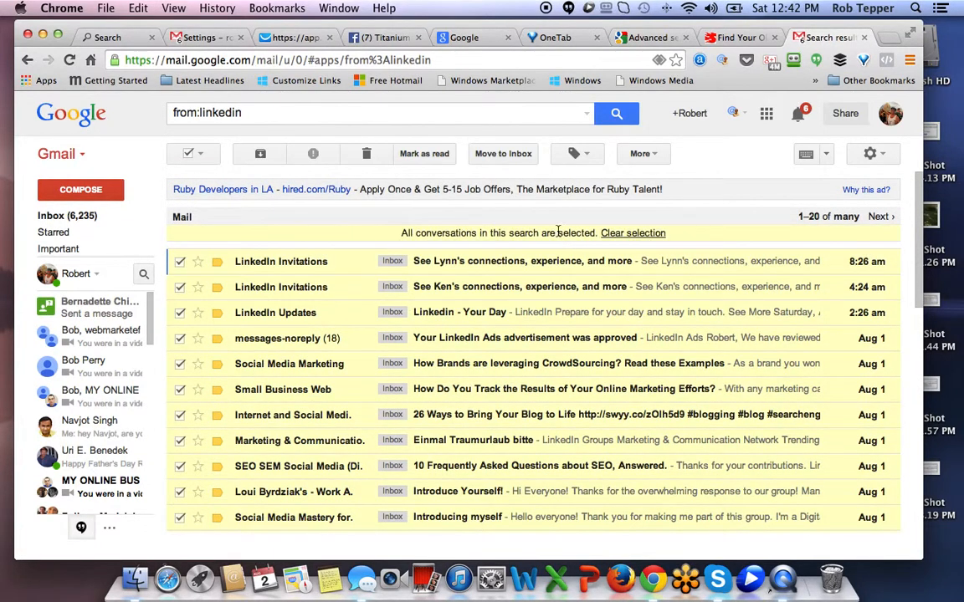
left_click(366, 156)
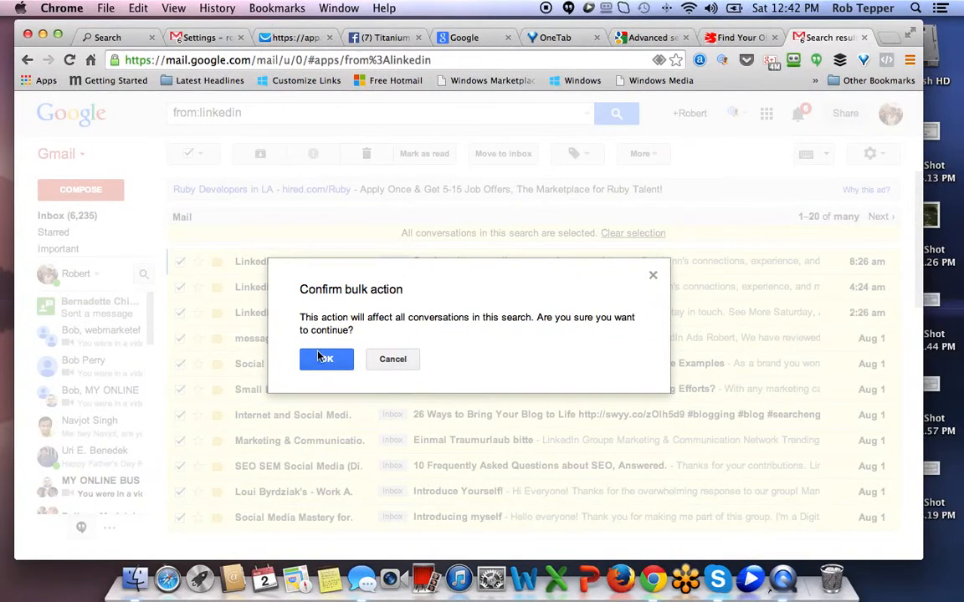
left_click(319, 358)
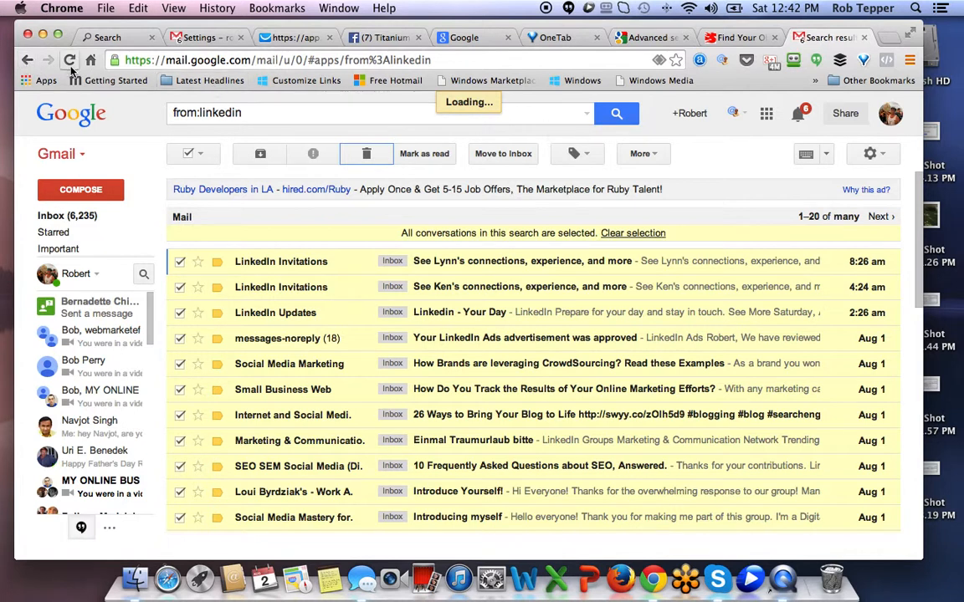
Step: Go back from the LinkedIn results to the unread messages and scan them for the next bulk sender
left_click(28, 62)
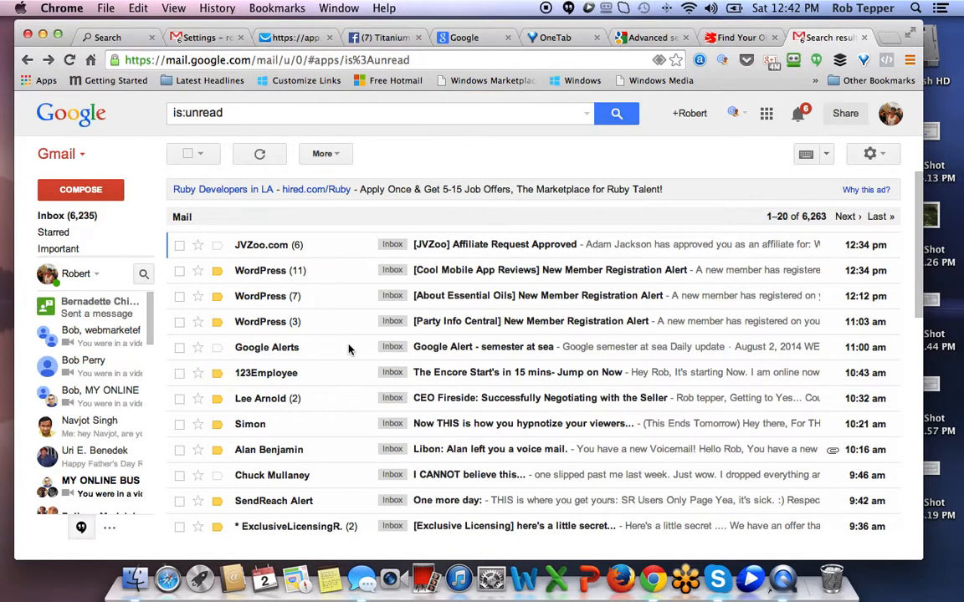
scroll(333, 456, "down", 5)
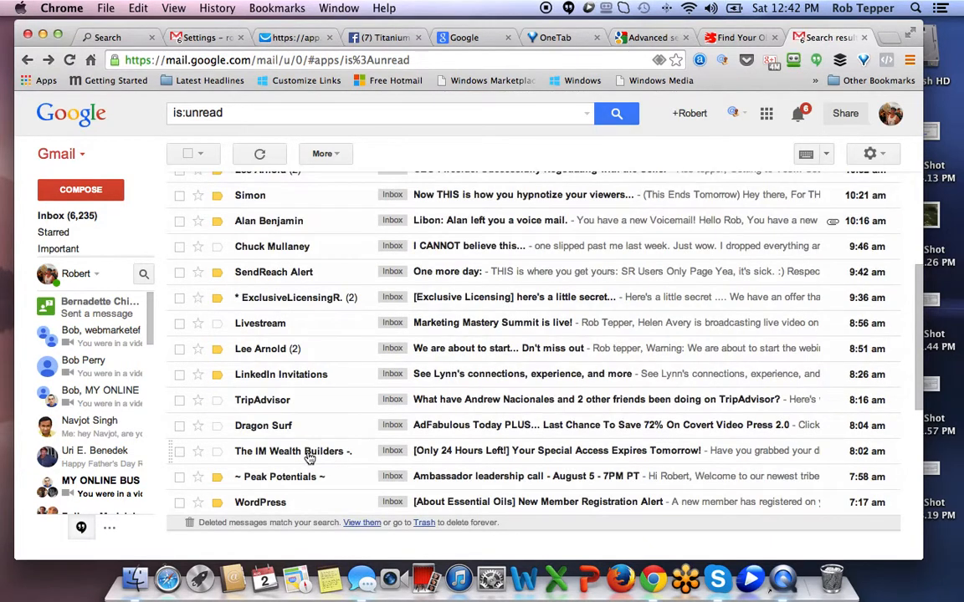
scroll(274, 437, "up", 1)
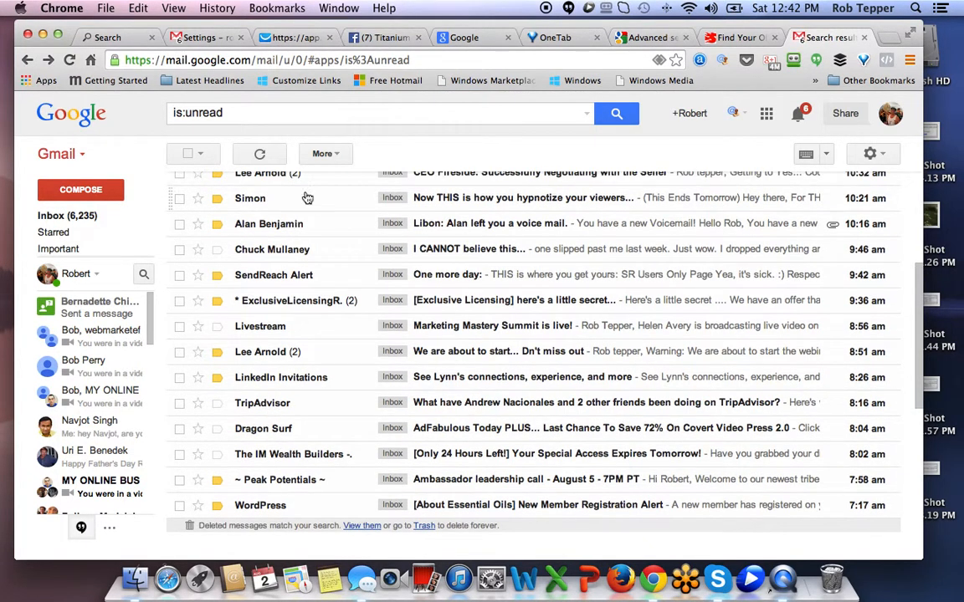
Step: Replace the unread search with from:tripadvisor and run it
left_click(251, 108)
left_click_drag(225, 113, 171, 113)
type("from:r")
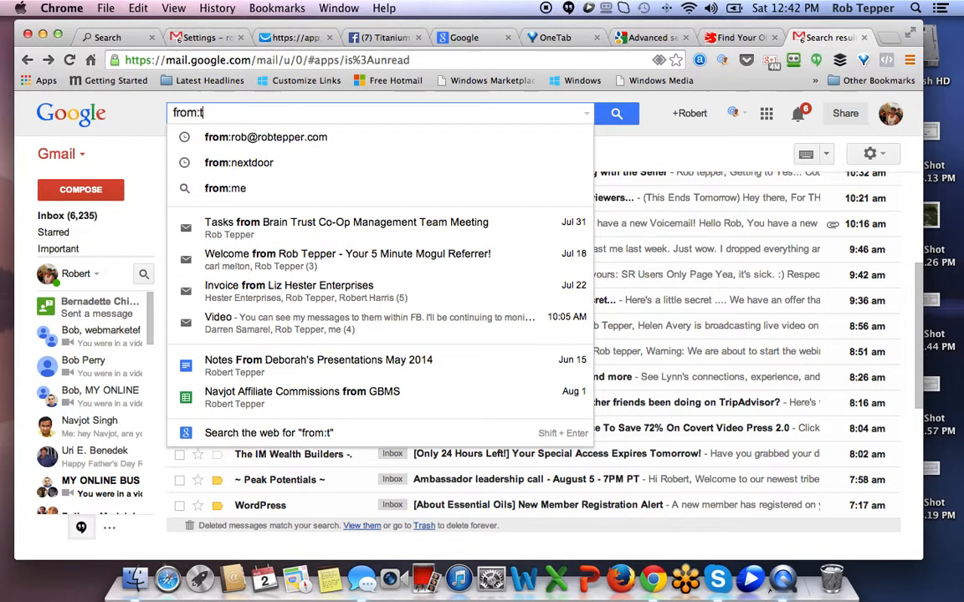
type("ripadviso")
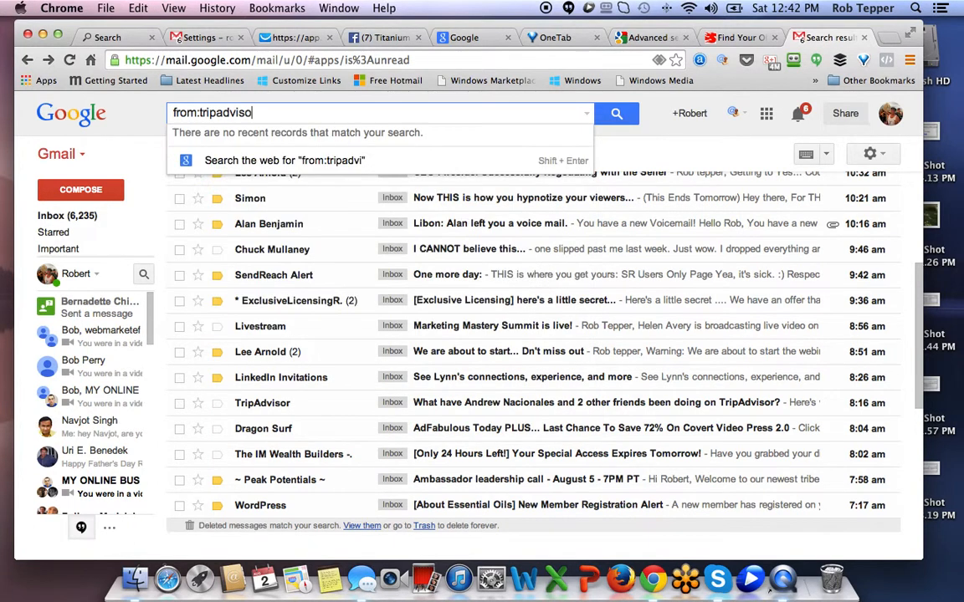
type("r")
key("Return")
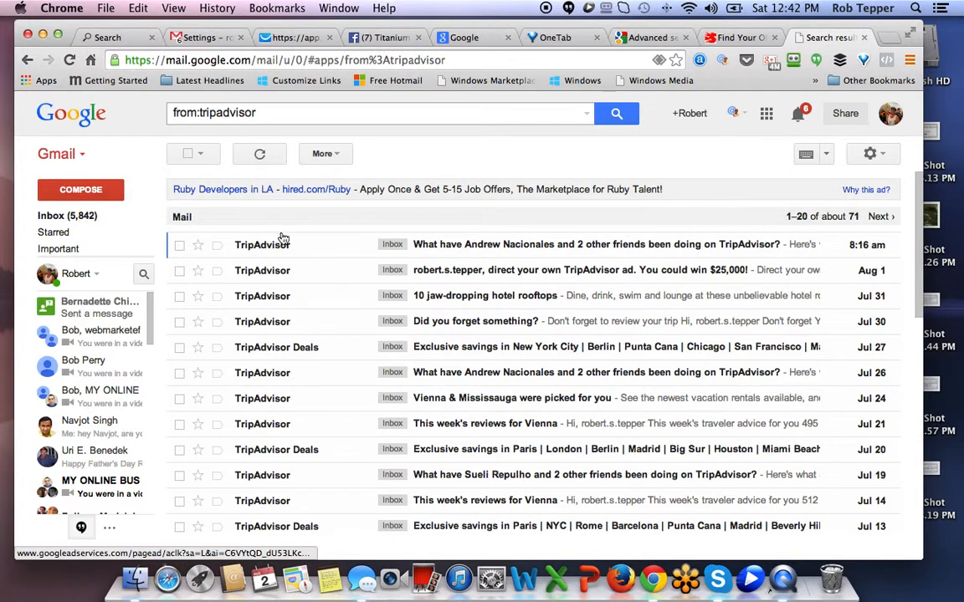
Step: Select all conversations that match the from:tripadvisor search and move them to the Trash, confirming the bulk action
left_click(190, 157)
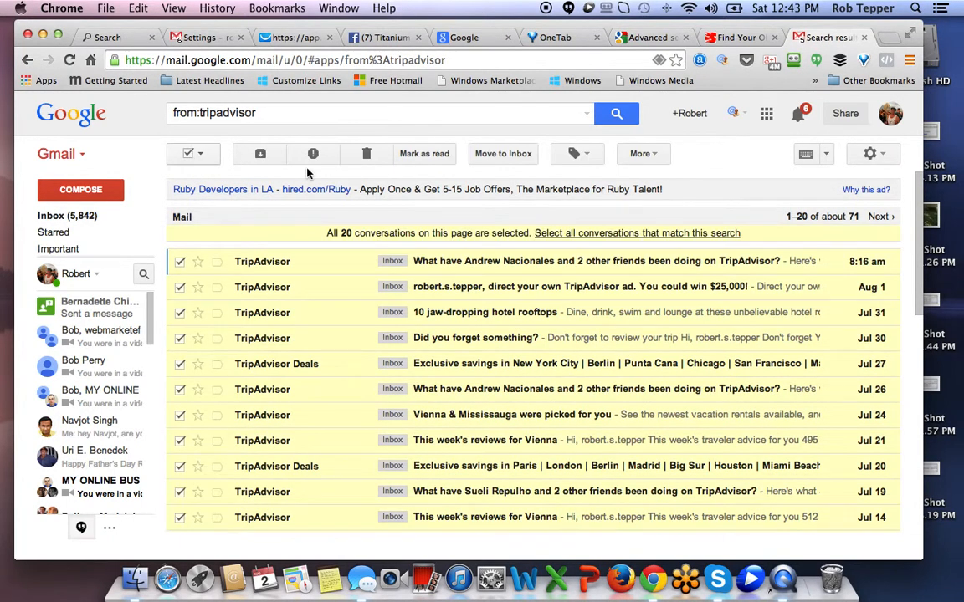
left_click(578, 233)
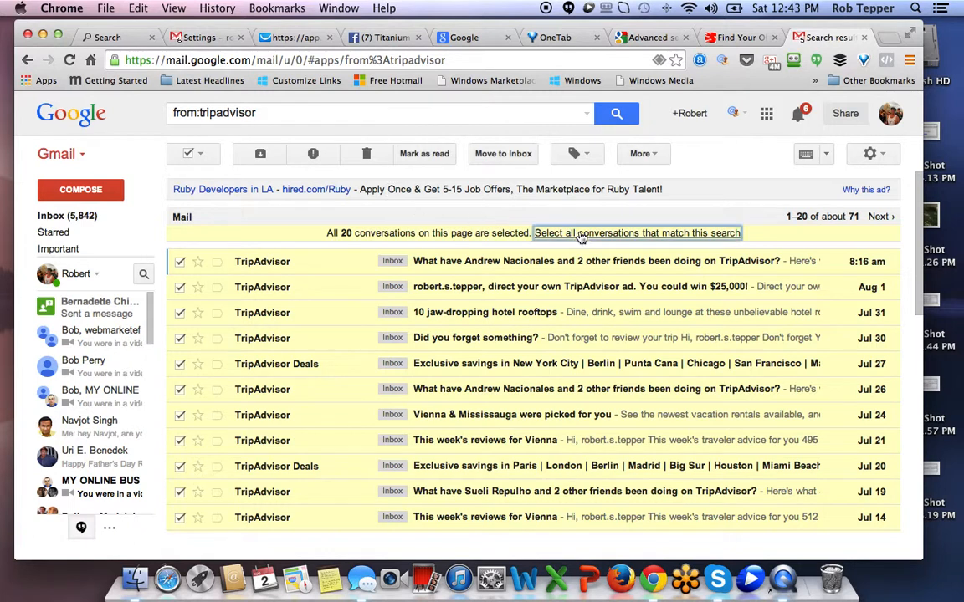
left_click(366, 156)
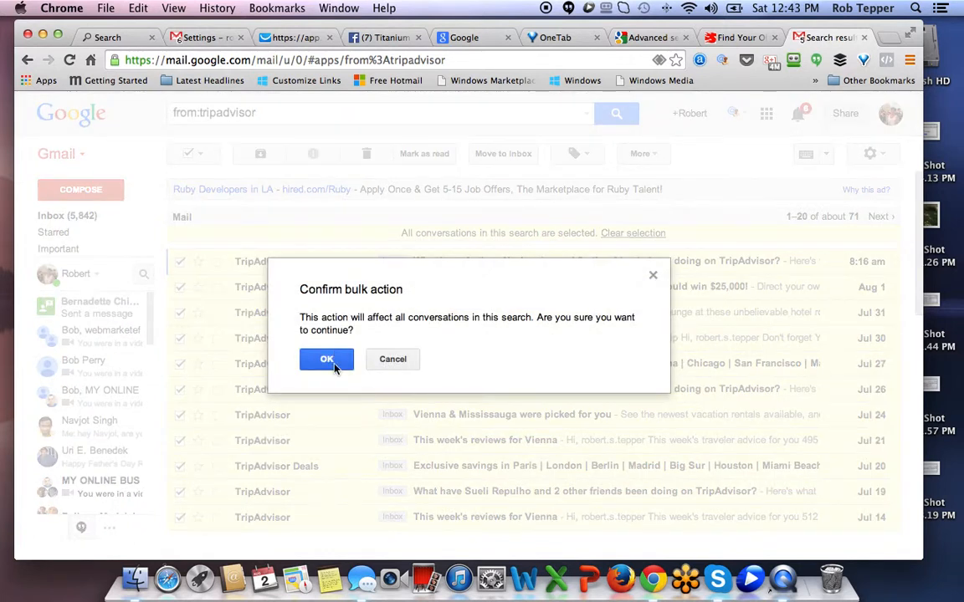
left_click(335, 362)
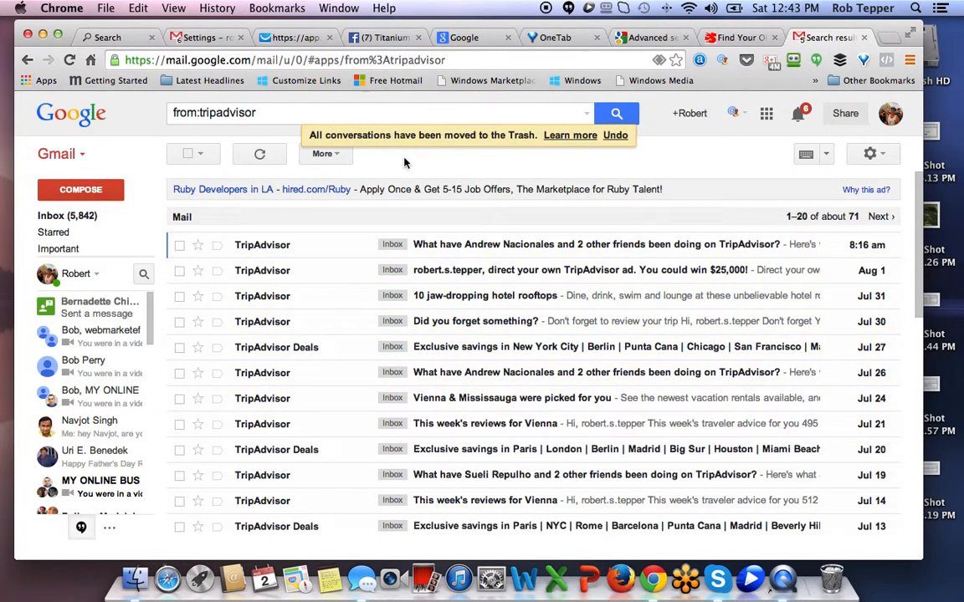
Step: Return to the is:unread results, refresh that search and review the remaining unread messages
left_click(28, 60)
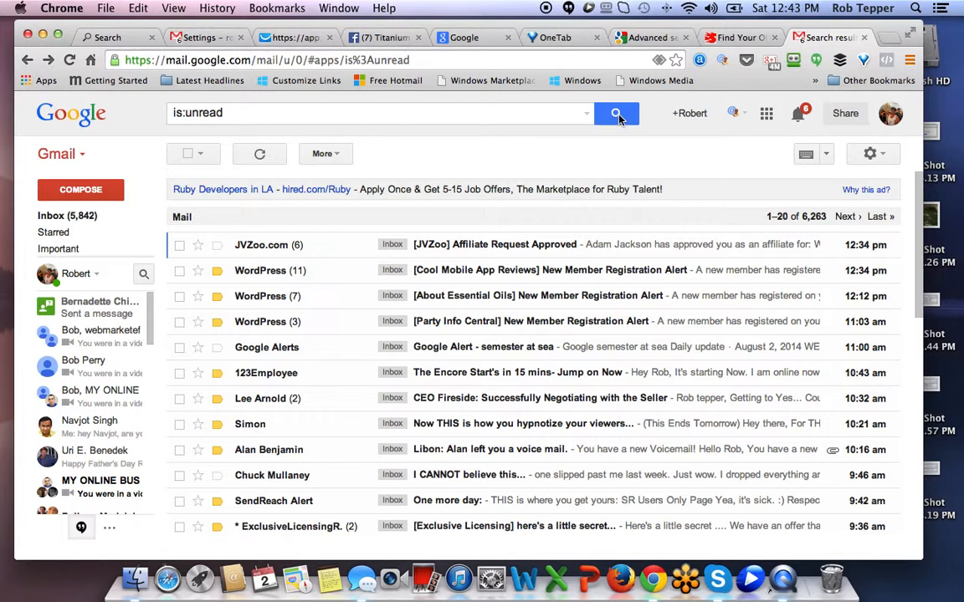
left_click(805, 217)
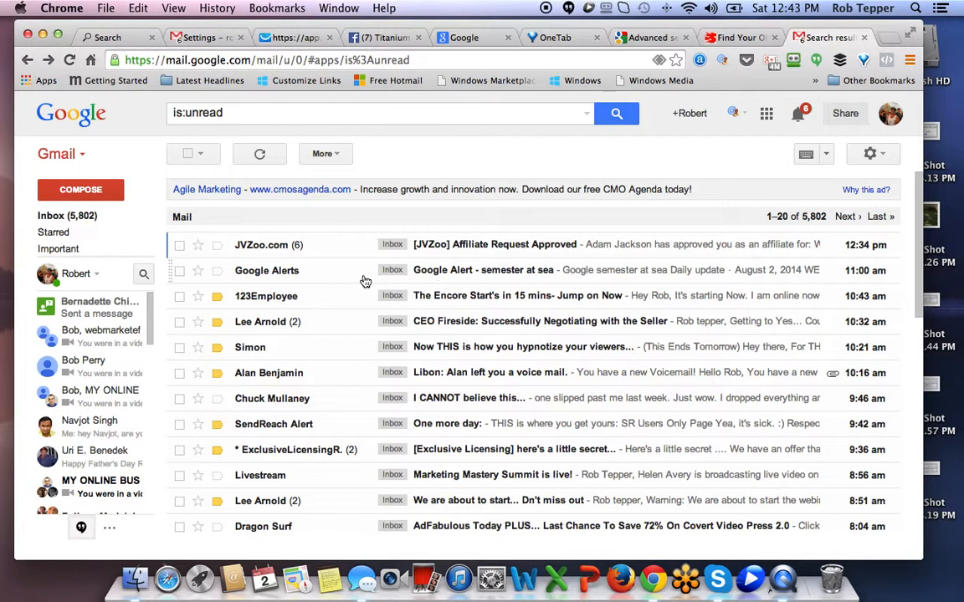
scroll(366, 280, "down", 5)
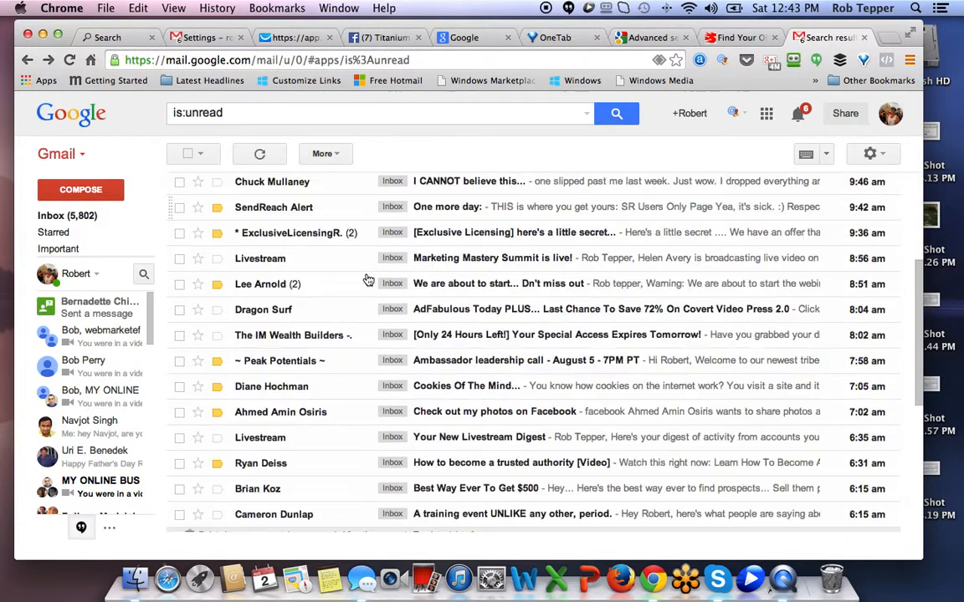
scroll(370, 280, "up", 2)
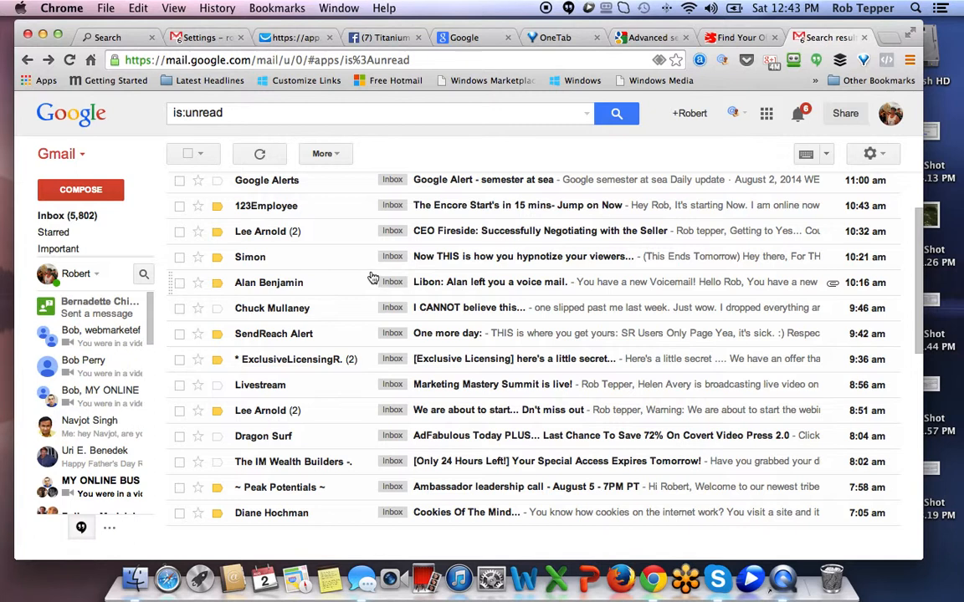
scroll(373, 278, "down", 2)
scroll(373, 279, "up", 5)
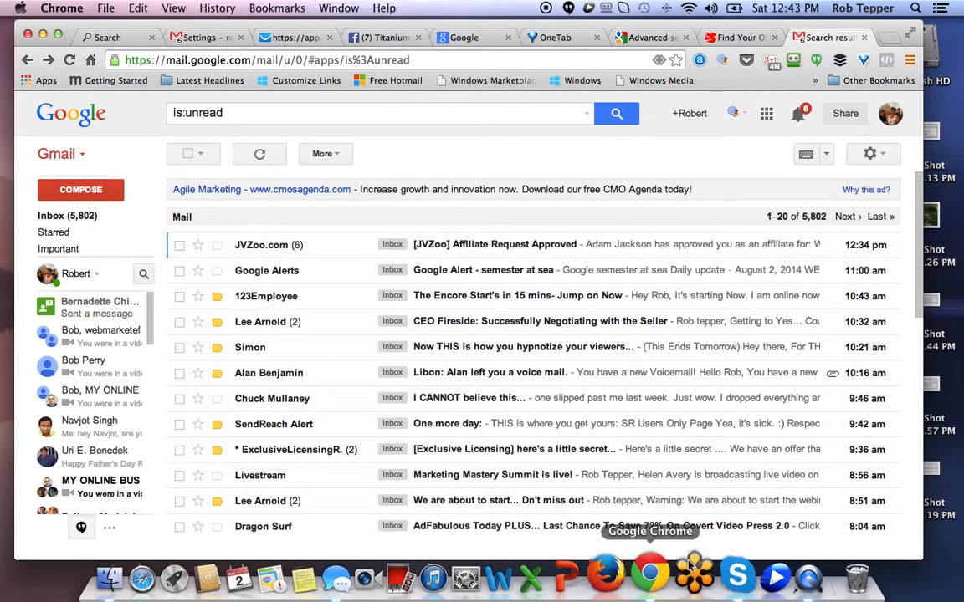
Step: Switch to QuickTime Player and quit it to bring up the save prompt for the screen recording
left_click(778, 575)
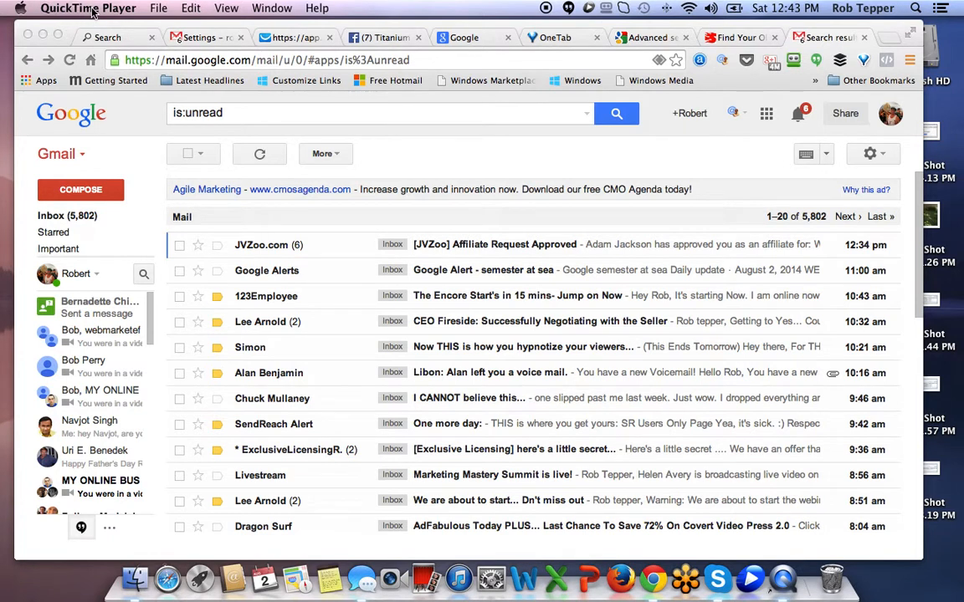
left_click(157, 10)
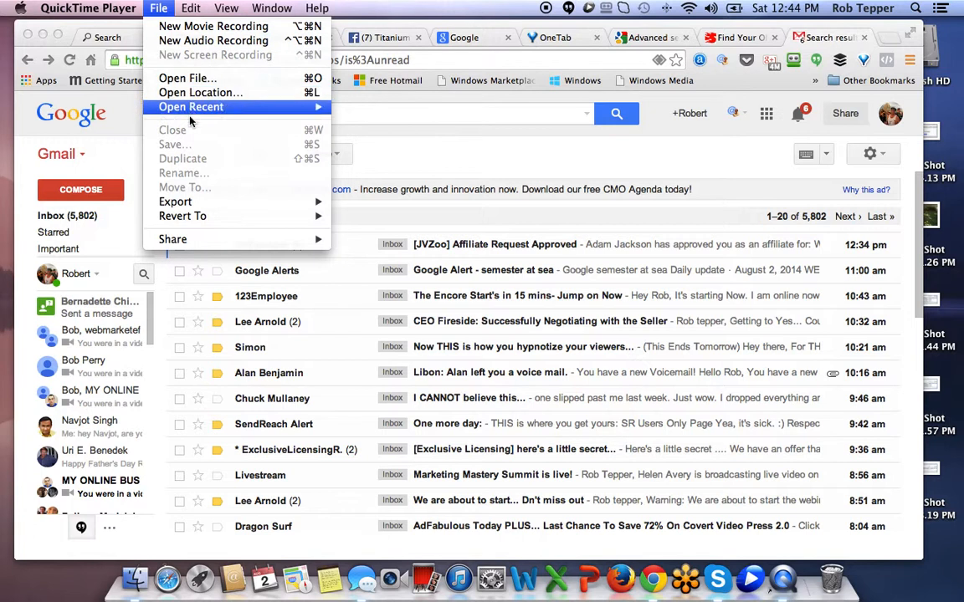
mouse_move(94, 12)
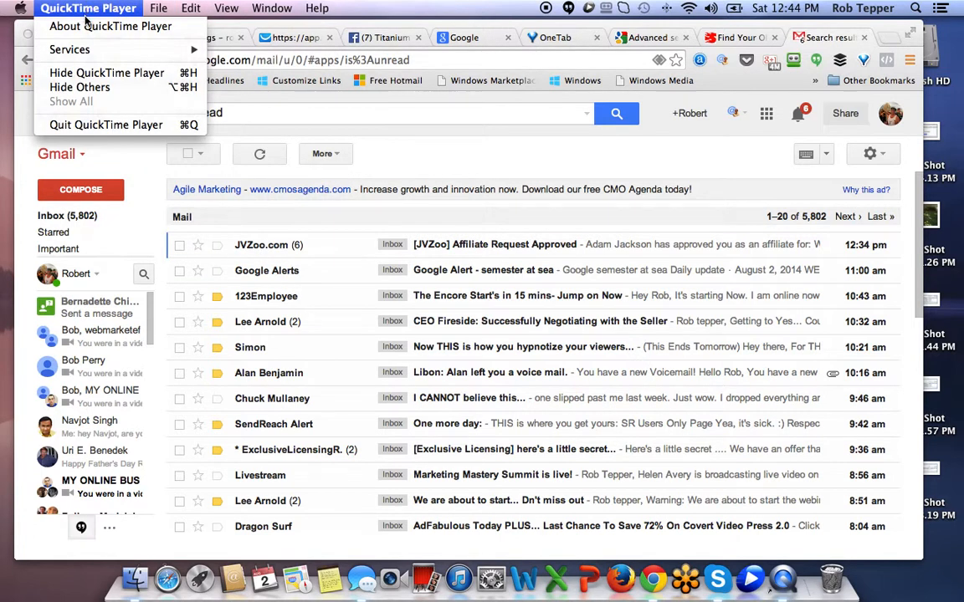
left_click(94, 125)
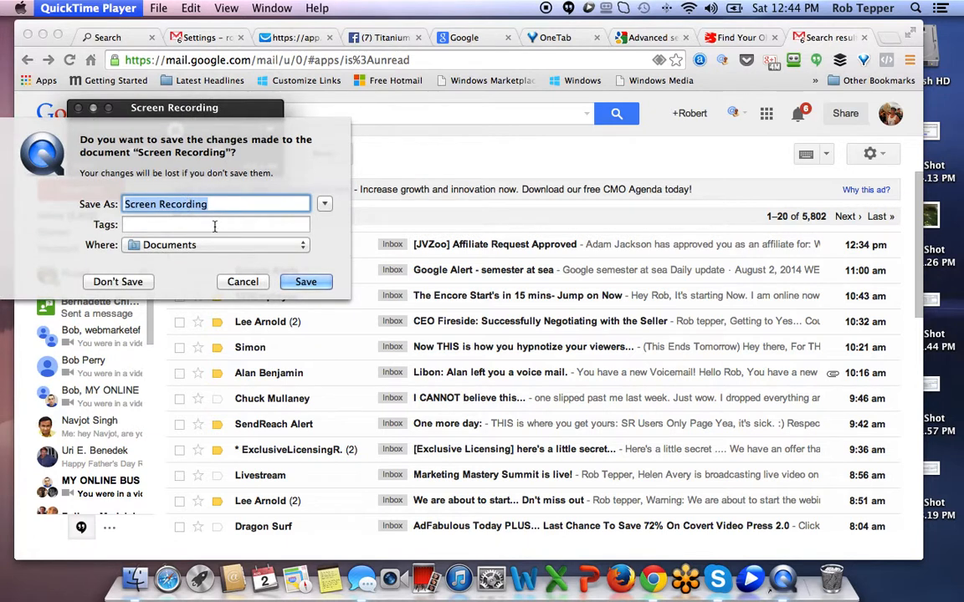
Step: Enter Gmail Inbox Clean Up Tutorial as the name for saving the screen recording
type("C")
key("BackSpace")
type("Cmail Inpb")
key("BackSpace")
key("BackSpace")
type("box Clean Up")
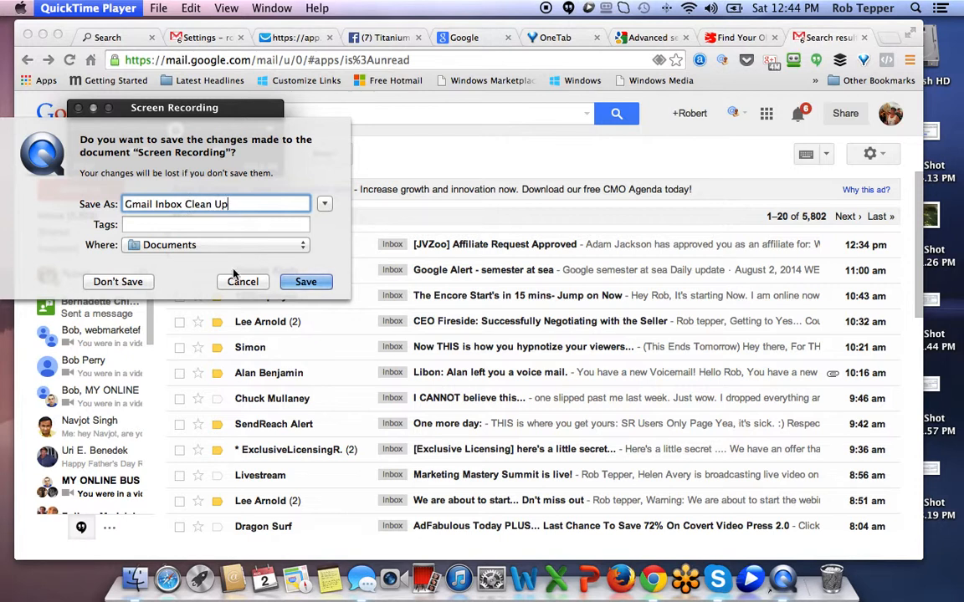
type(" Tutorial")
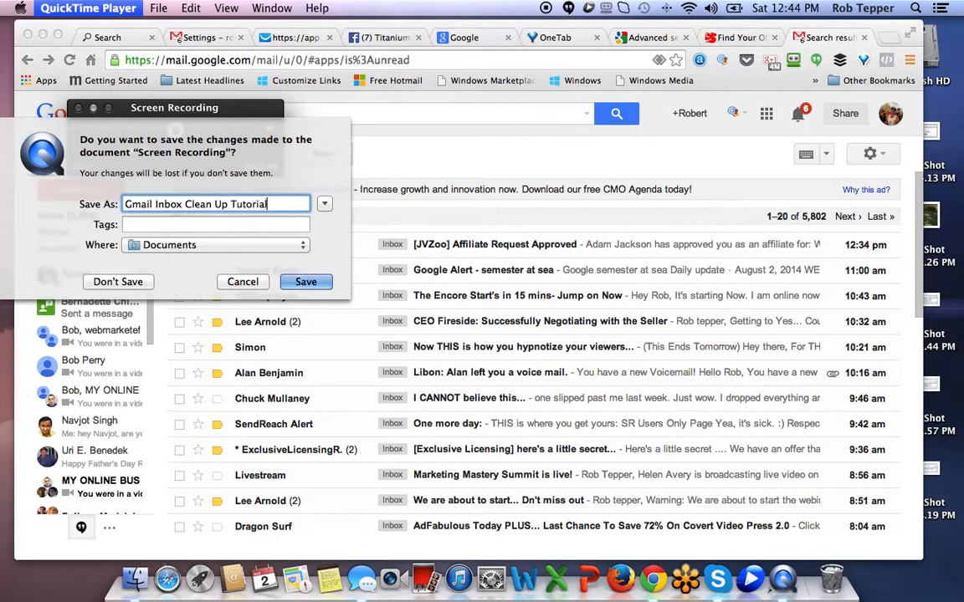